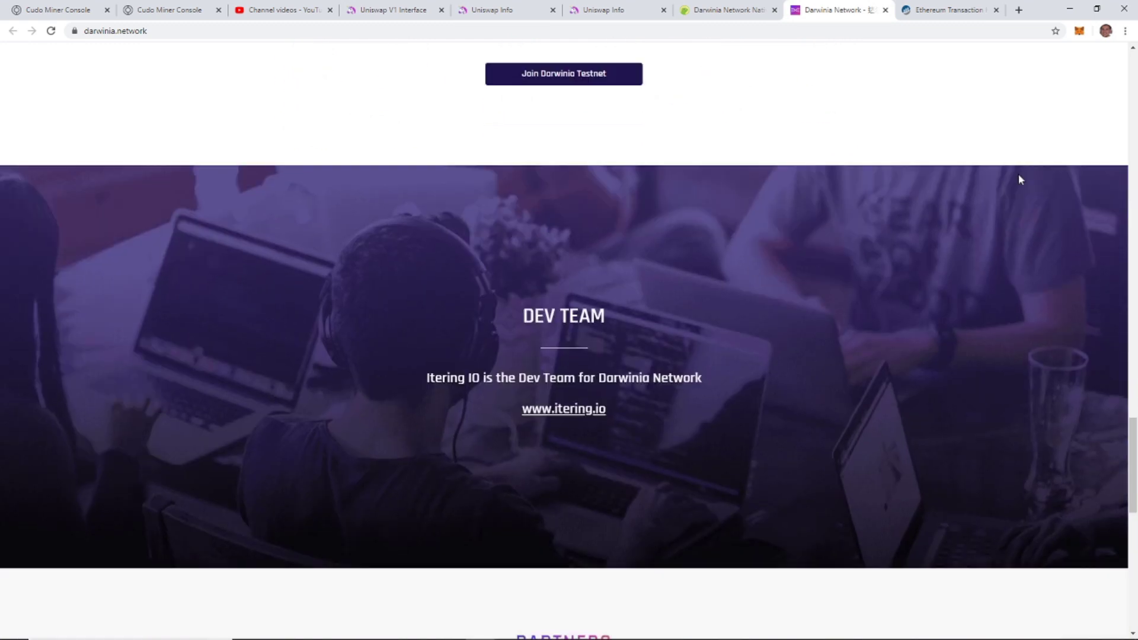
Step: Look through the partners section and footer links of the Darwinia Network website
{"action": "scroll", "coordinate": [1020, 179], "scroll_direction": "down", "scroll_amount": 8}
{"action": "scroll", "coordinate": [1021, 180], "scroll_direction": "down", "scroll_amount": 5}
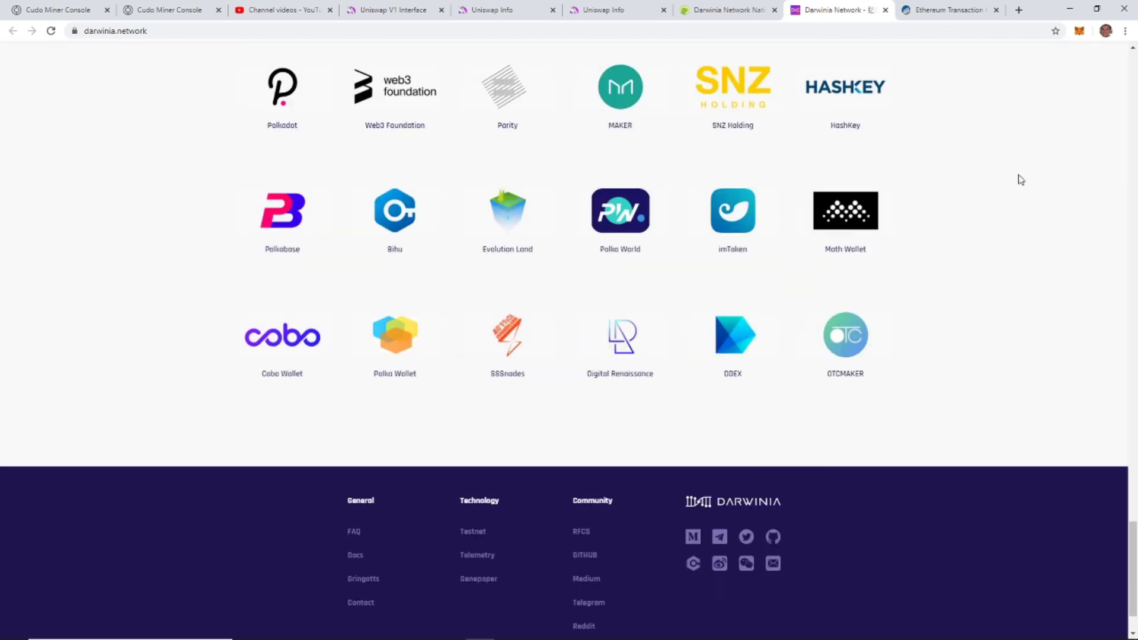
{"action": "left_click", "coordinate": [422, 628]}
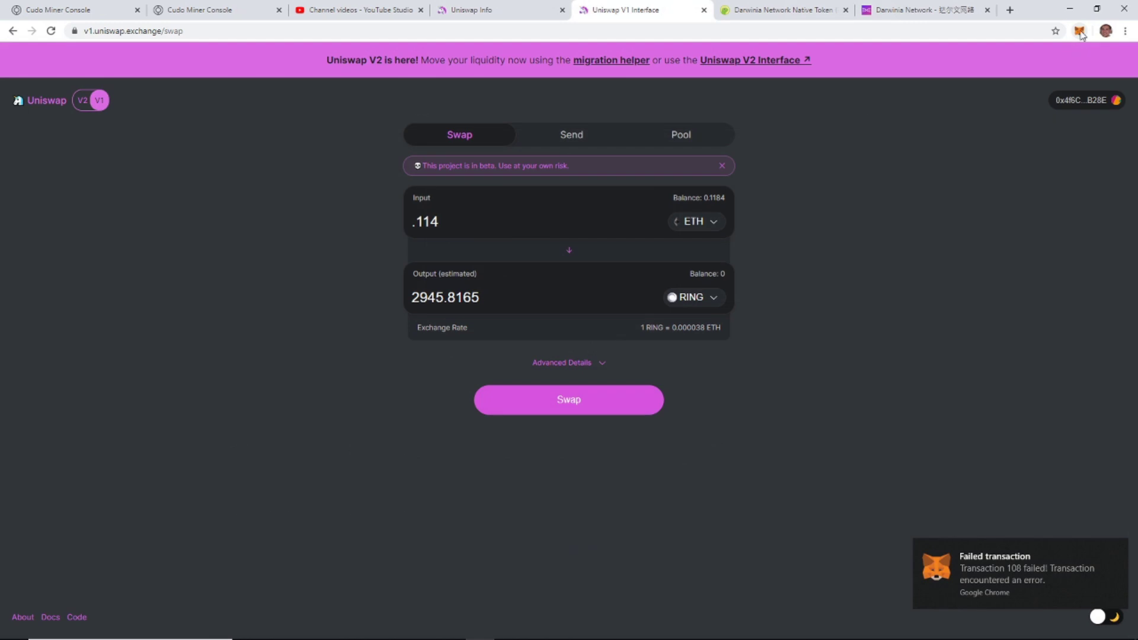
Step: Check the transaction history in the MetaMask wallet and set the swap's ETH input to .11
{"action": "left_click", "coordinate": [1078, 32]}
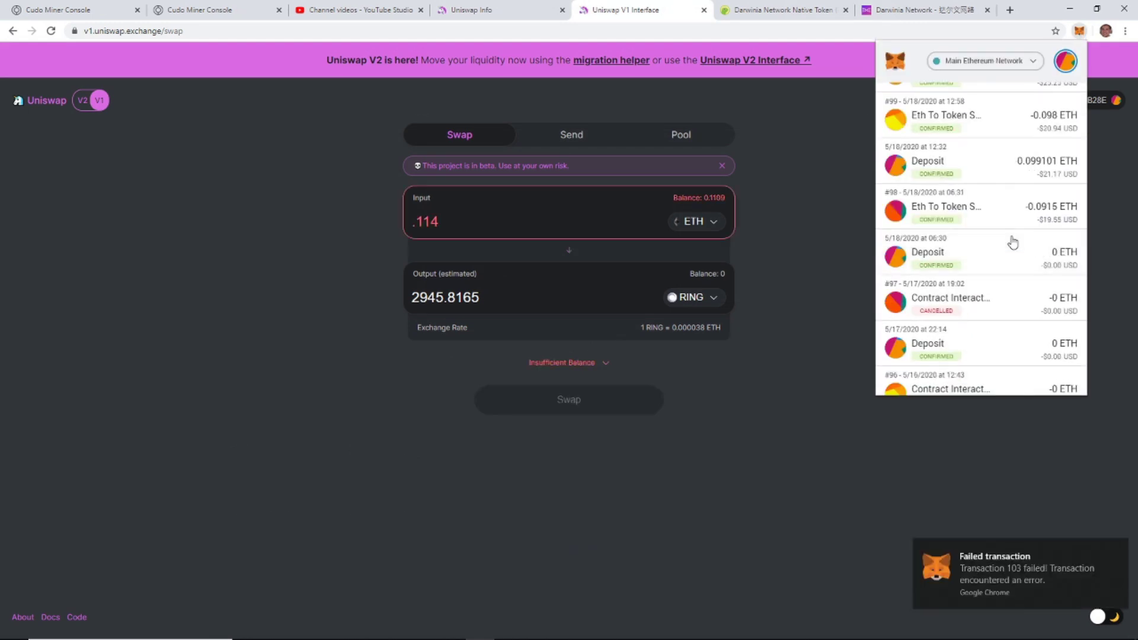
{"action": "left_click", "coordinate": [1078, 31]}
{"action": "key", "text": "BackSpace"}
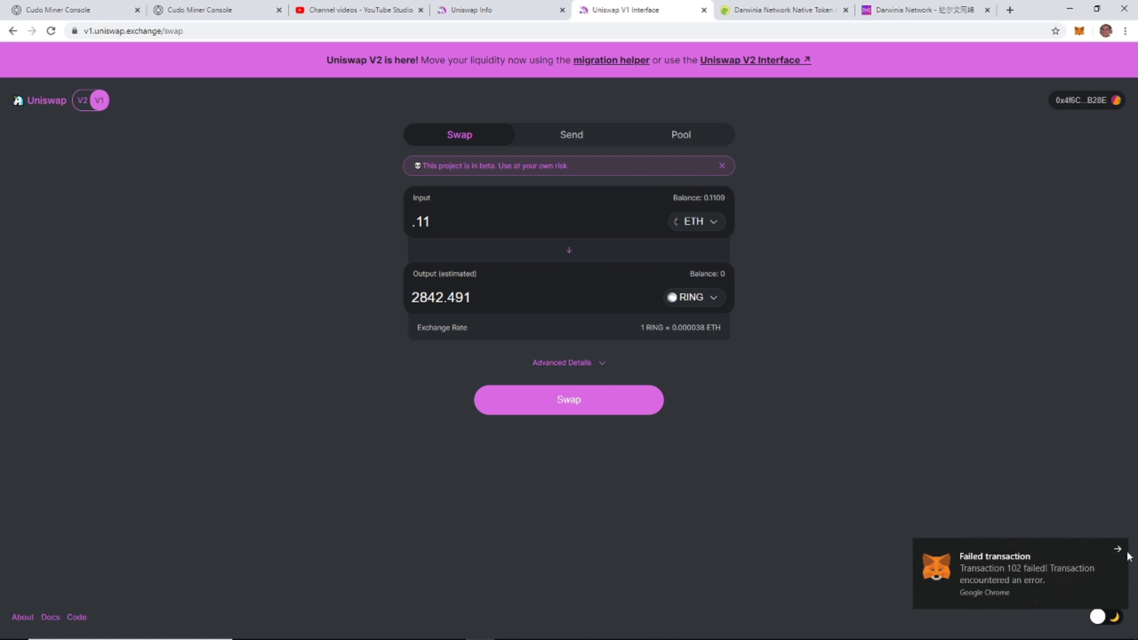
Step: Review the account balance and recent transaction history in the MetaMask wallet
{"action": "left_click", "coordinate": [1078, 32]}
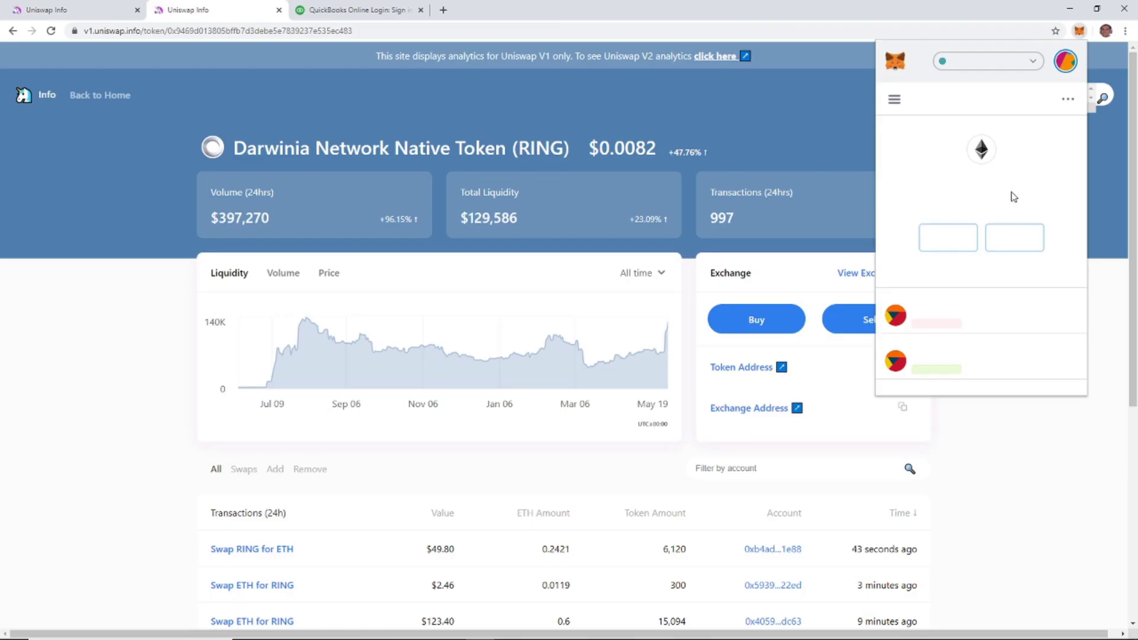
{"action": "scroll", "coordinate": [1013, 237], "scroll_direction": "down", "scroll_amount": 5}
{"action": "scroll", "coordinate": [1015, 246], "scroll_direction": "up", "scroll_amount": 5}
{"action": "scroll", "coordinate": [1037, 299], "scroll_direction": "down", "scroll_amount": 1}
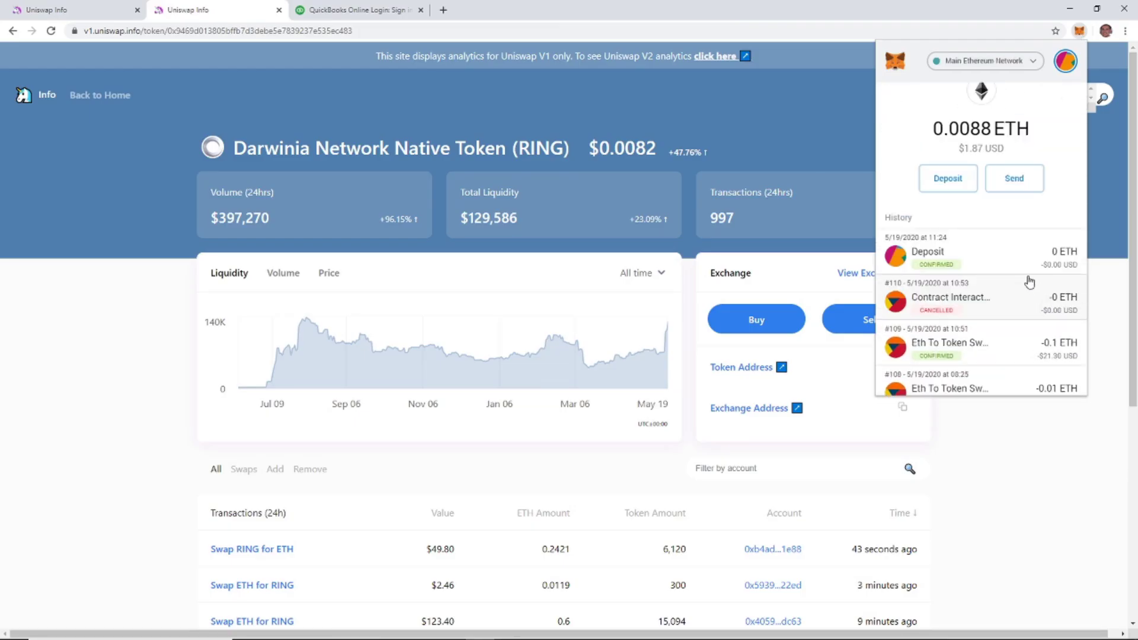
{"action": "left_click", "coordinate": [323, 31]}
{"action": "double_click", "coordinate": [323, 30]}
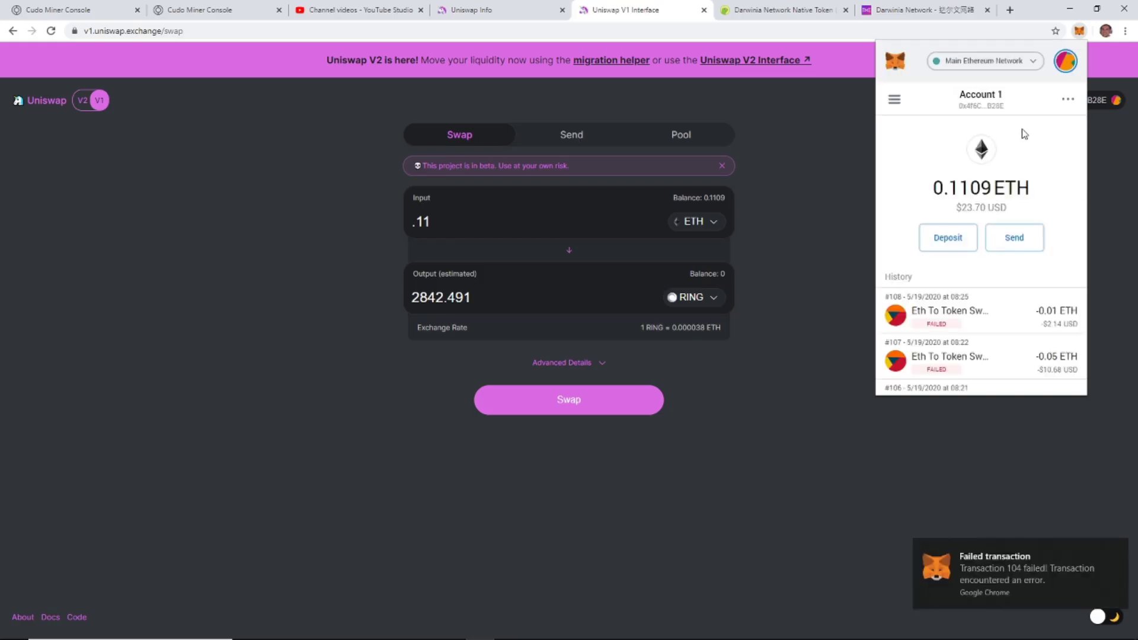
{"action": "scroll", "coordinate": [1022, 130], "scroll_direction": "down", "scroll_amount": 5}
{"action": "scroll", "coordinate": [1023, 130], "scroll_direction": "up", "scroll_amount": 5}
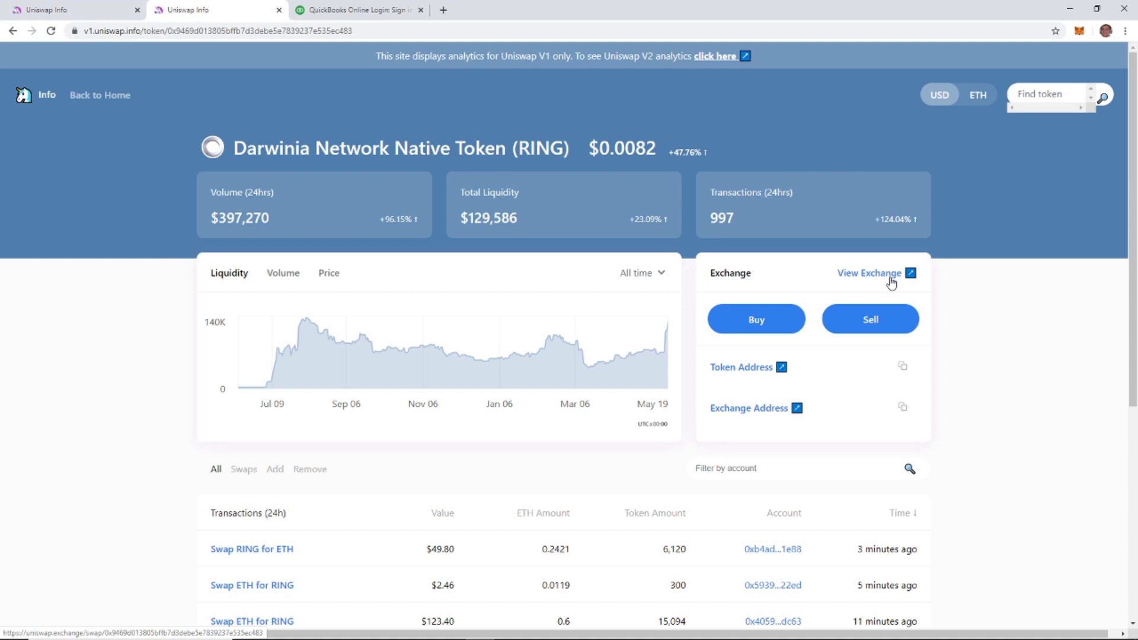
Step: Open the exchange for the RING token from its analytics page and switch it to the Uniswap V1 interface
{"action": "left_click", "coordinate": [895, 279]}
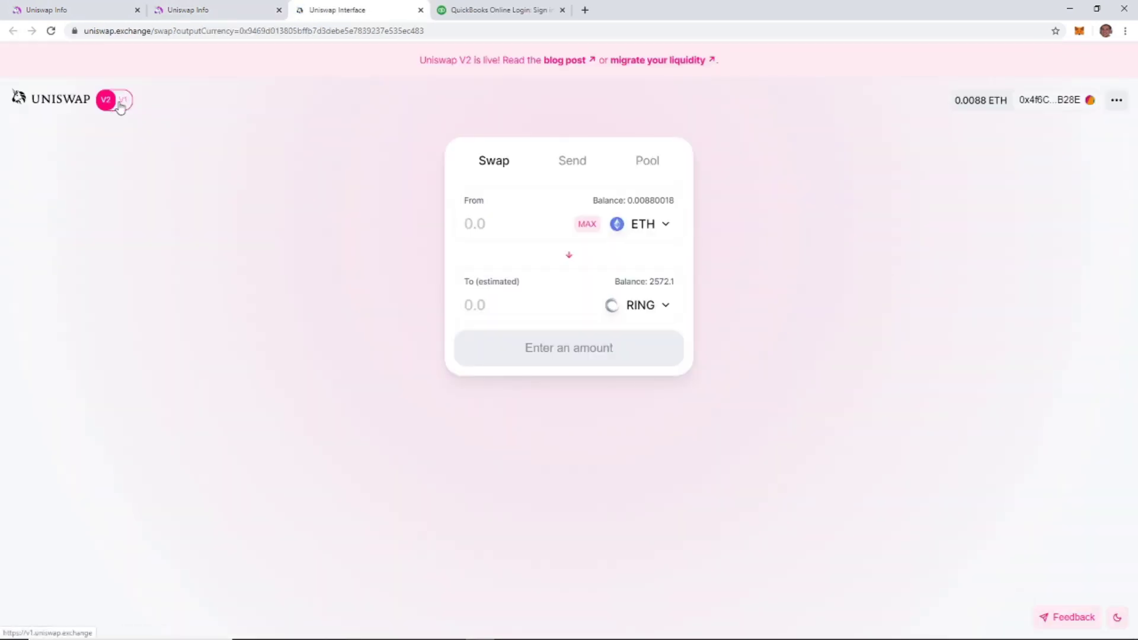
{"action": "left_click", "coordinate": [125, 103]}
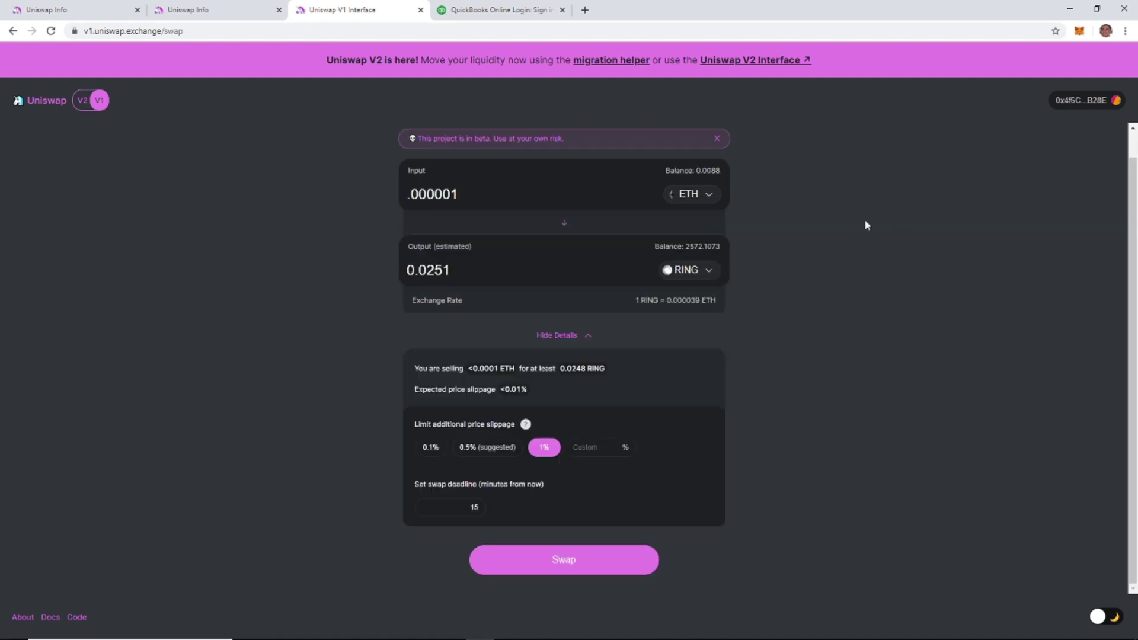
{"action": "left_click", "coordinate": [422, 635]}
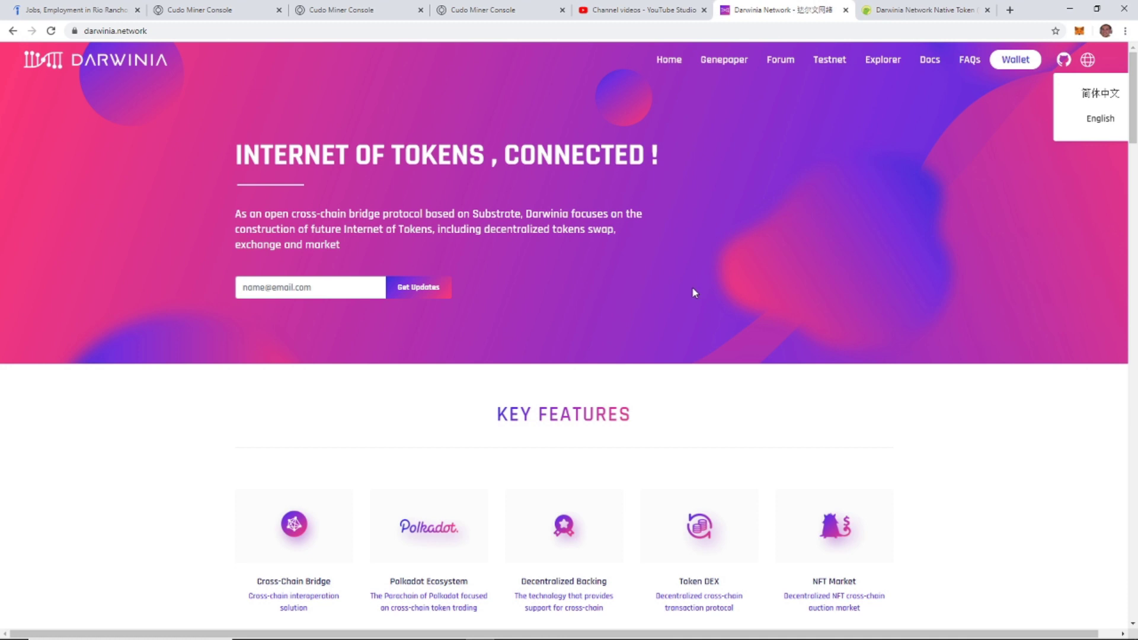
Step: Look through the Darwinia homepage's key features, architecture design and roadmap, and check the account balance in the MetaMask wallet
{"action": "scroll", "coordinate": [691, 282], "scroll_direction": "down", "scroll_amount": 15}
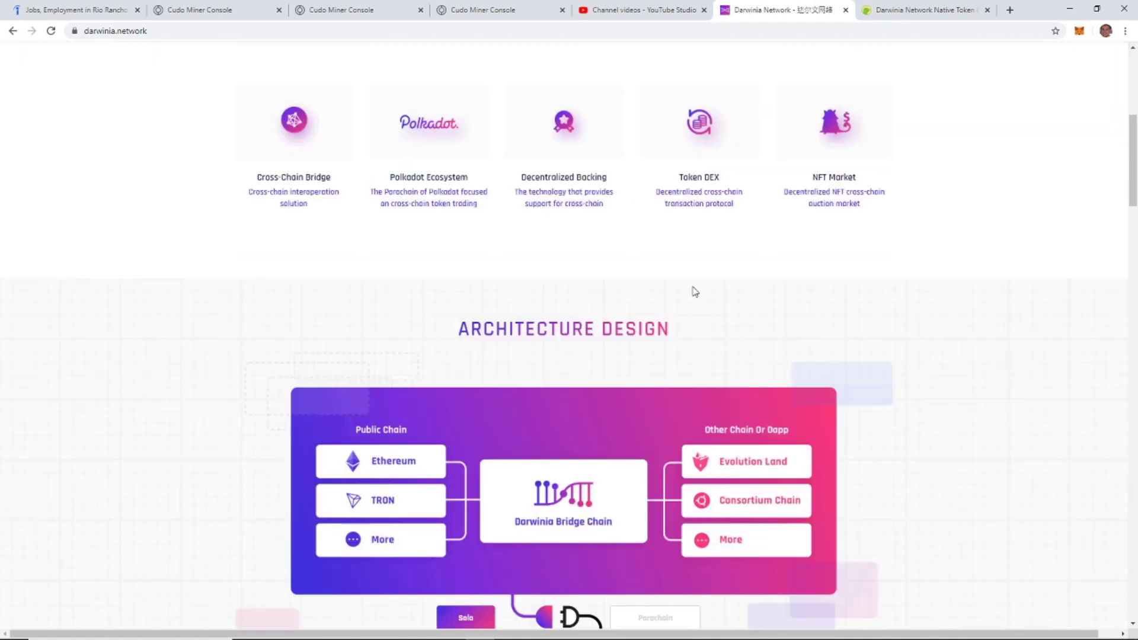
{"action": "scroll", "coordinate": [688, 277], "scroll_direction": "down", "scroll_amount": 20}
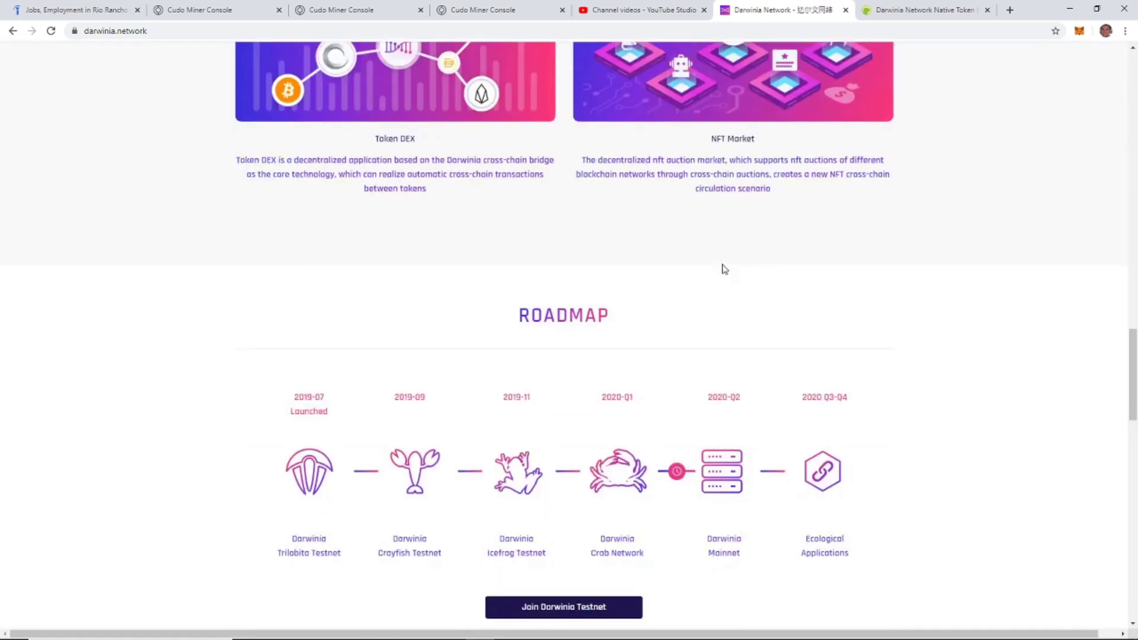
{"action": "scroll", "coordinate": [725, 261], "scroll_direction": "down", "scroll_amount": 6}
{"action": "scroll", "coordinate": [737, 249], "scroll_direction": "up", "scroll_amount": 18}
{"action": "scroll", "coordinate": [741, 245], "scroll_direction": "up", "scroll_amount": 20}
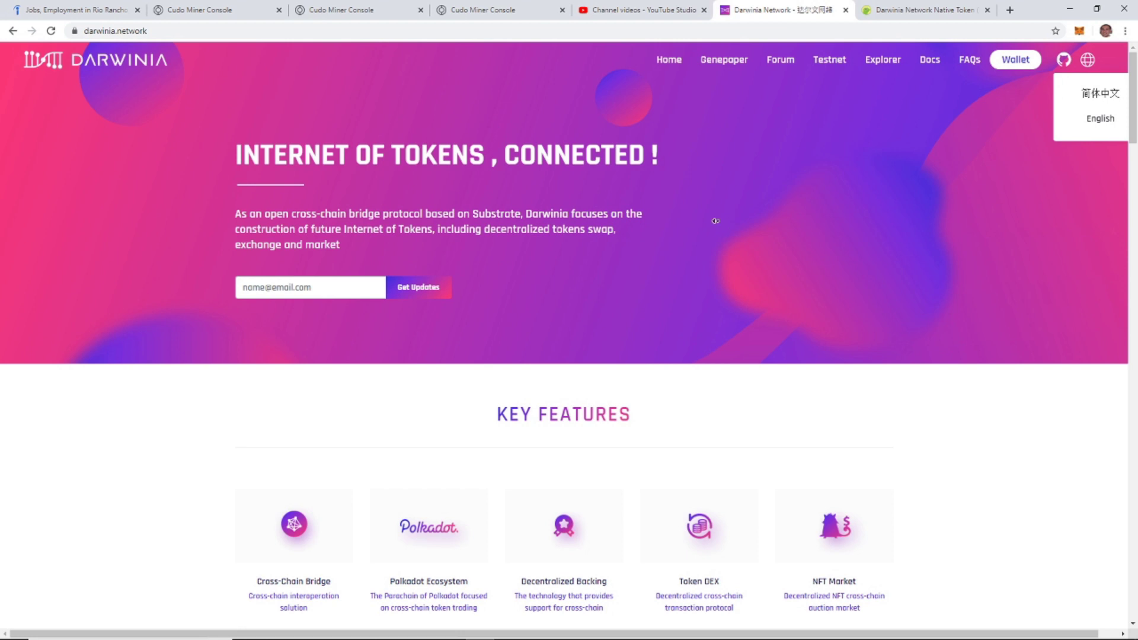
{"action": "scroll", "coordinate": [731, 226], "scroll_direction": "down", "scroll_amount": 7}
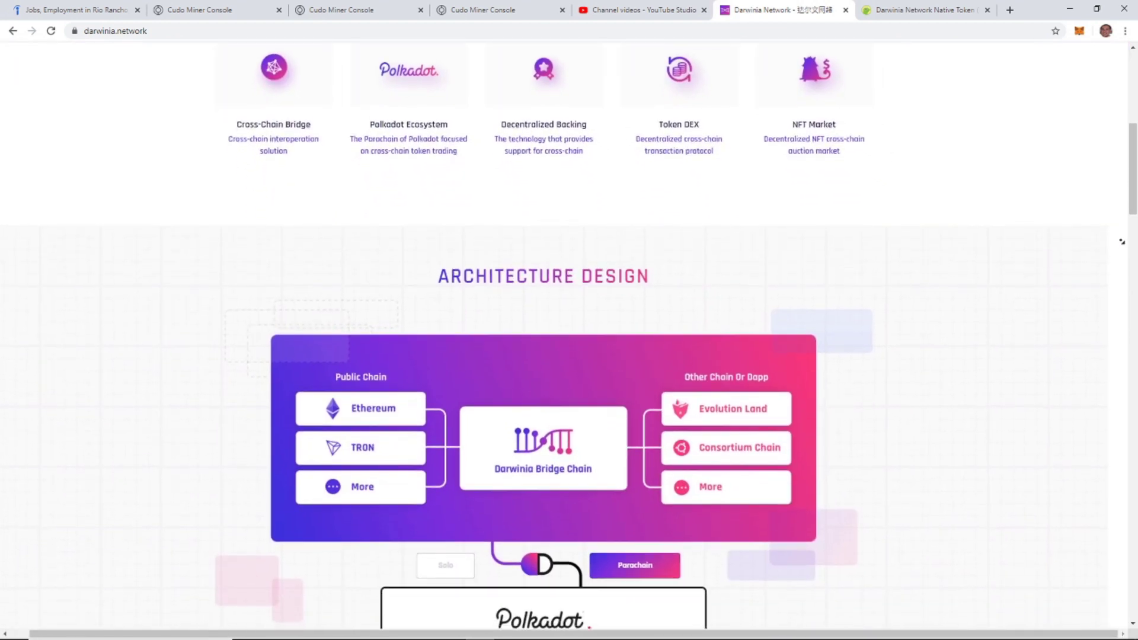
{"action": "key", "text": "Home"}
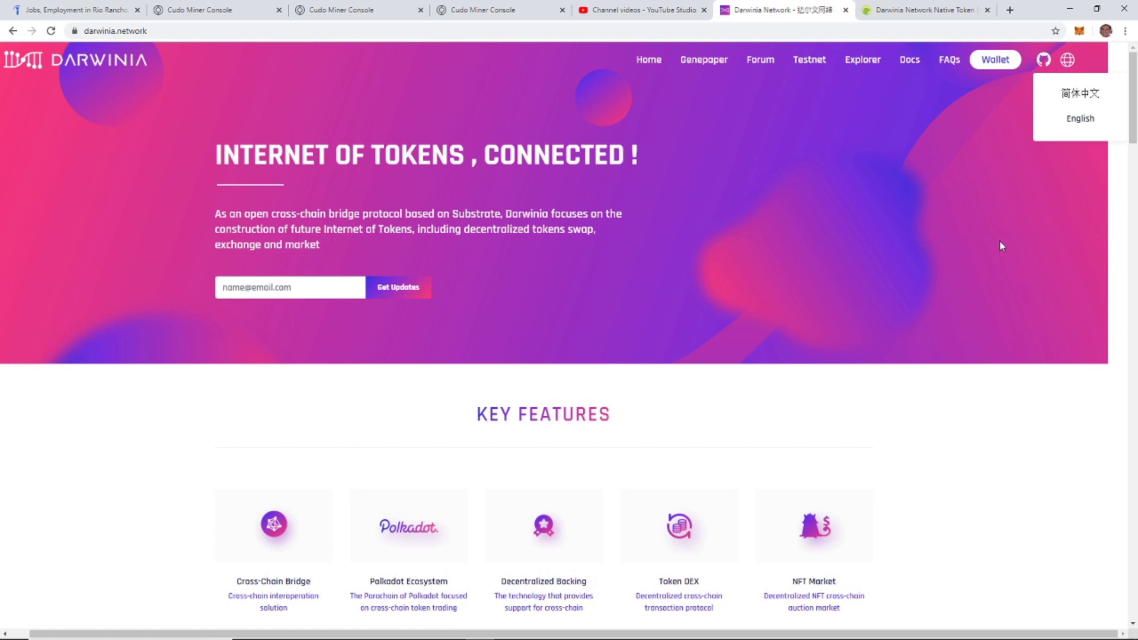
{"action": "left_click", "coordinate": [1079, 31]}
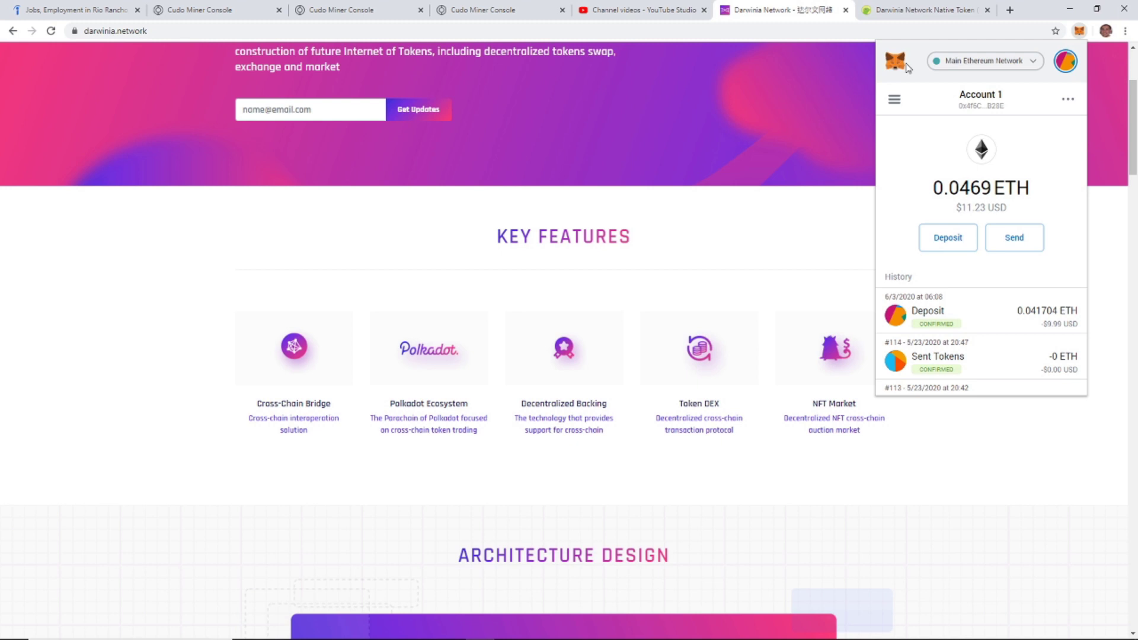
{"action": "mouse_move", "coordinate": [992, 194]}
Step: Switch to the Darwinia Network Native Token page on CoinGecko and look over its links and price overview
{"action": "left_click", "coordinate": [929, 14]}
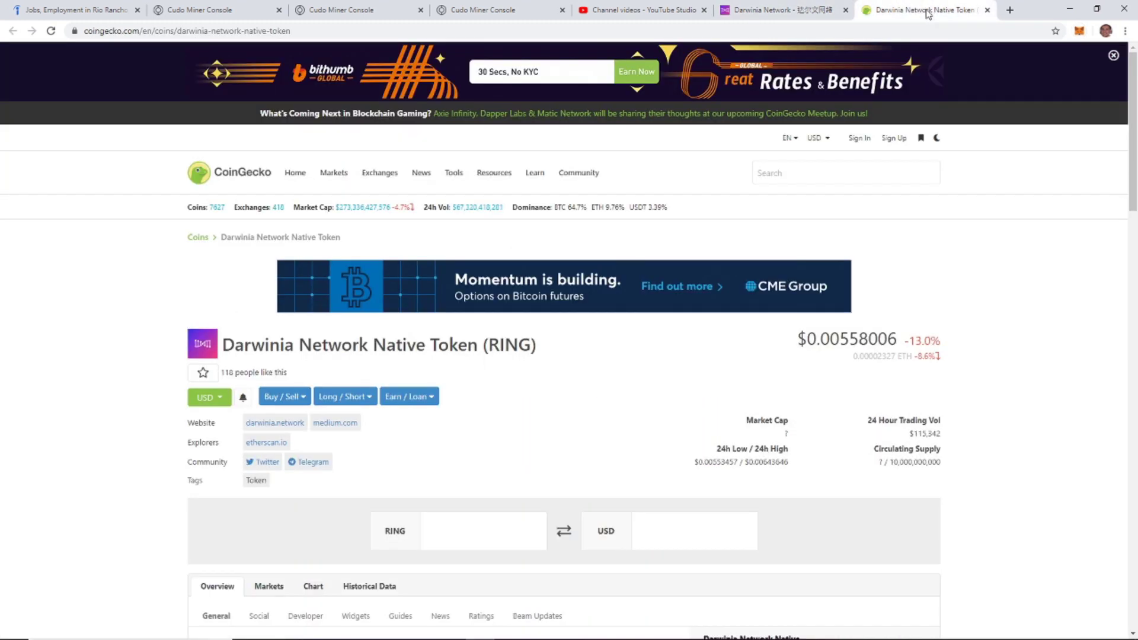
{"action": "scroll", "coordinate": [968, 210], "scroll_direction": "down", "scroll_amount": 6}
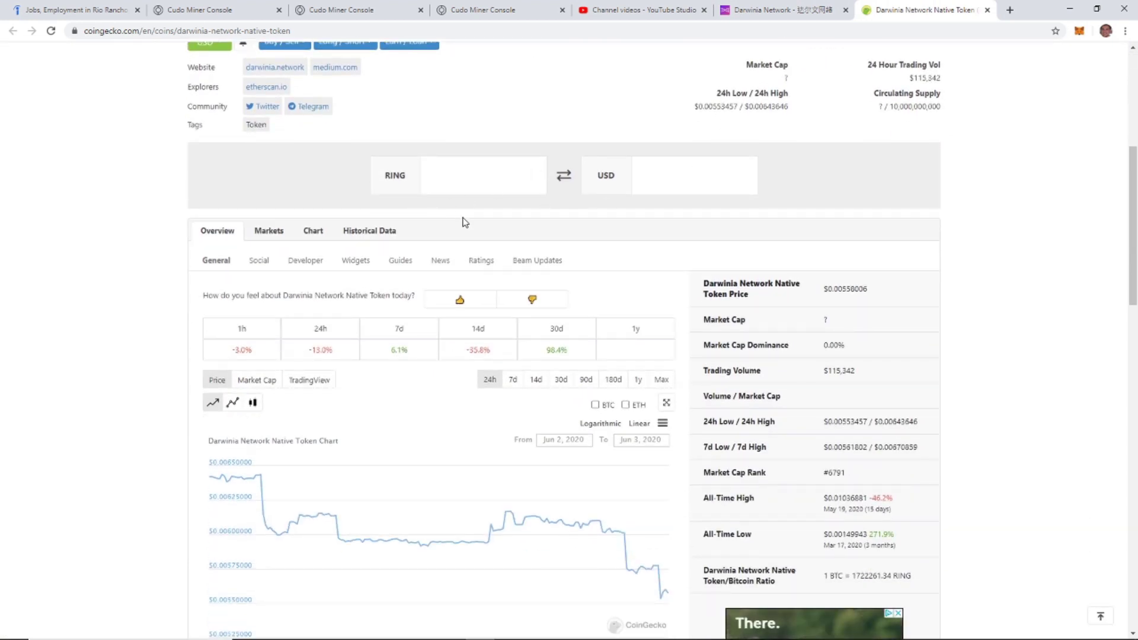
{"action": "scroll", "coordinate": [466, 223], "scroll_direction": "up", "scroll_amount": 4}
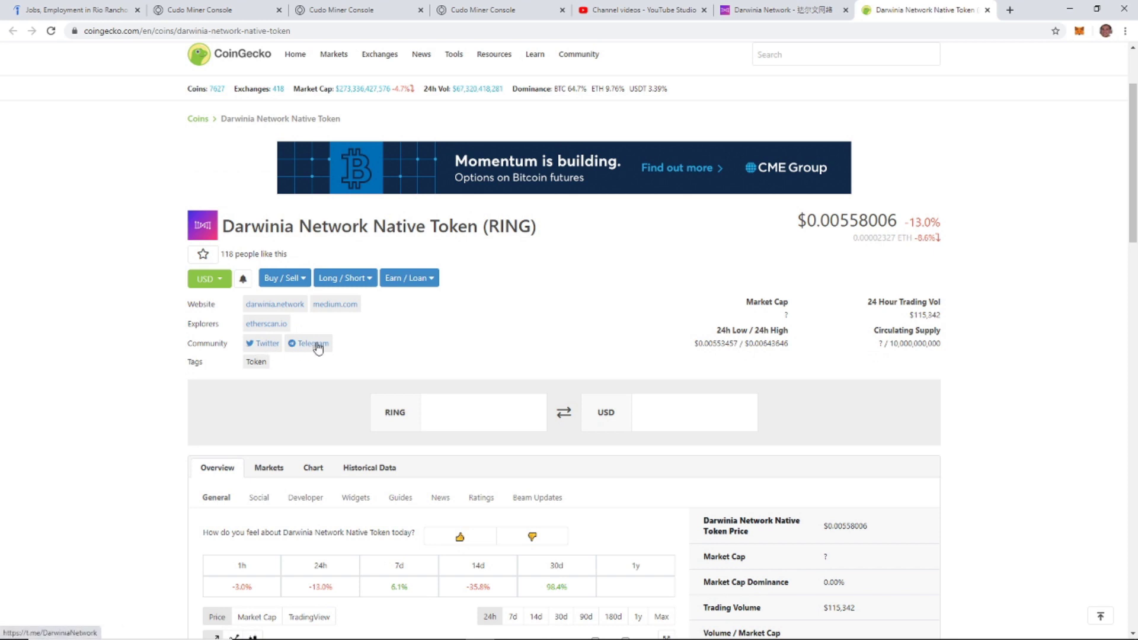
{"action": "scroll", "coordinate": [566, 305], "scroll_direction": "down", "scroll_amount": 5}
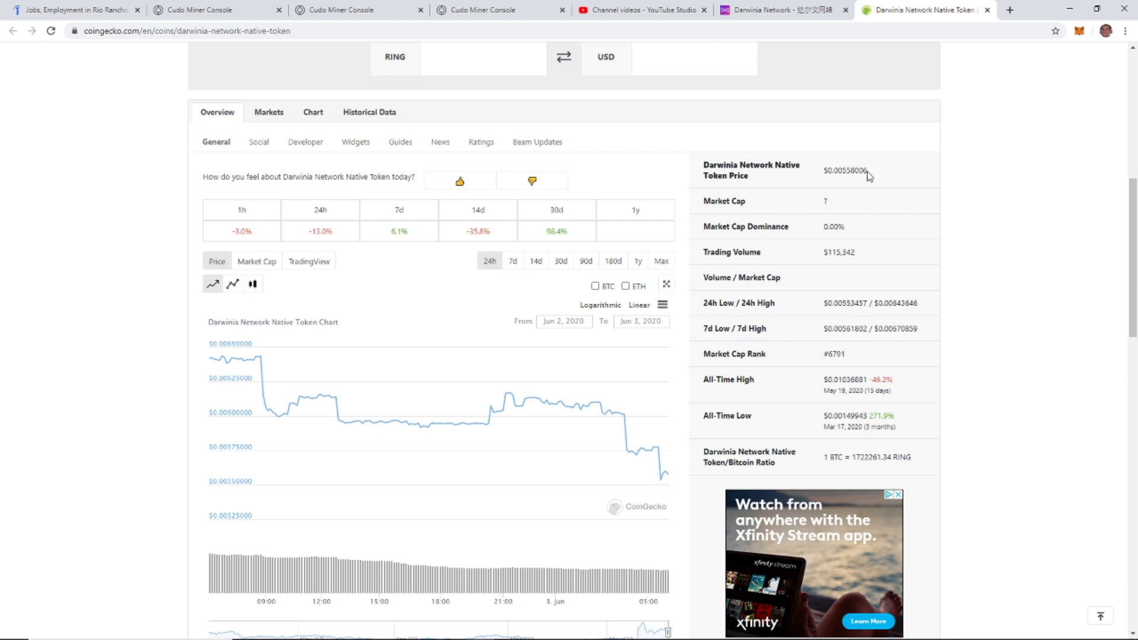
Step: Examine the token's current price, 24-hour low and high, and Bitcoin ratio in the market statistics
{"action": "left_click_drag", "start_coordinate": [872, 173], "coordinate": [819, 176]}
{"action": "left_click", "coordinate": [911, 181]}
{"action": "scroll", "coordinate": [946, 207], "scroll_direction": "down", "scroll_amount": 1}
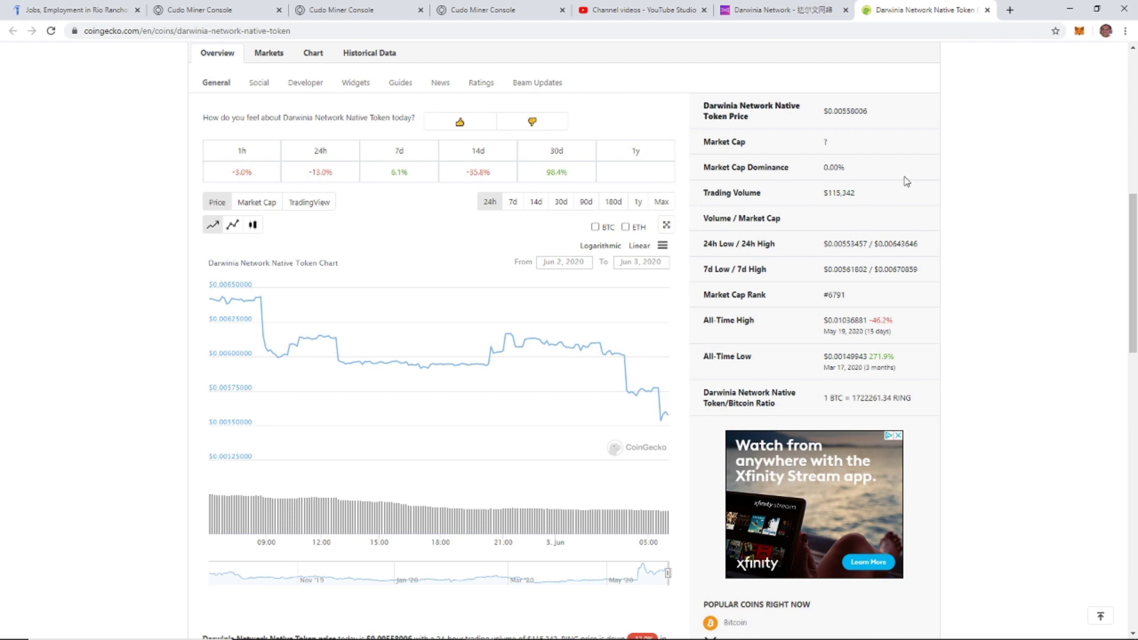
{"action": "scroll", "coordinate": [906, 181], "scroll_direction": "down", "scroll_amount": 1}
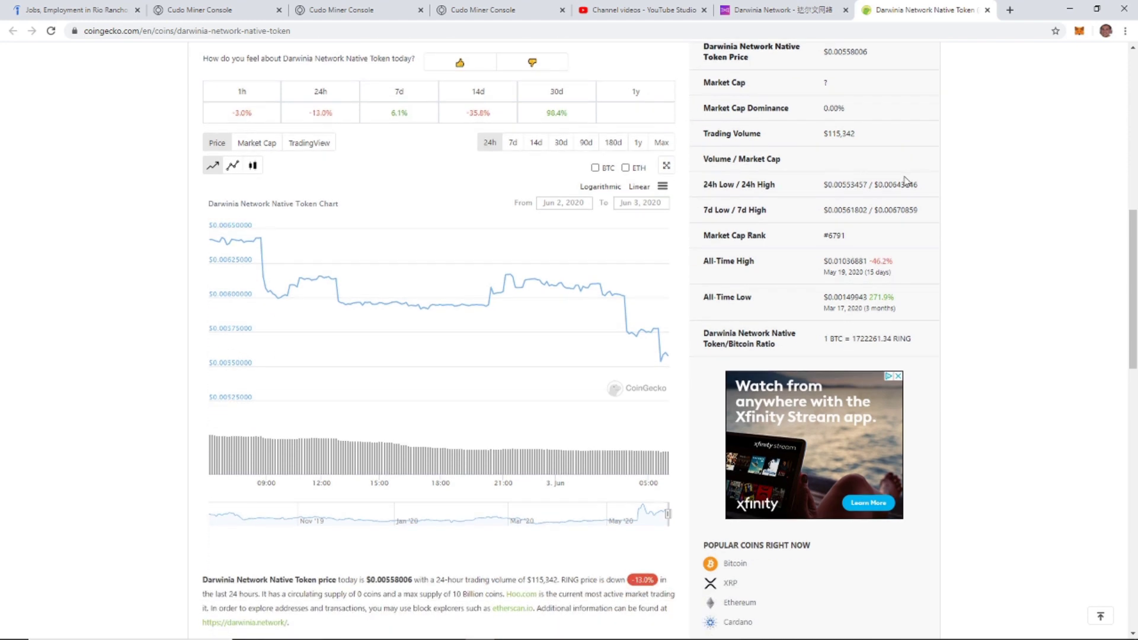
{"action": "left_click_drag", "start_coordinate": [706, 187], "coordinate": [923, 189]}
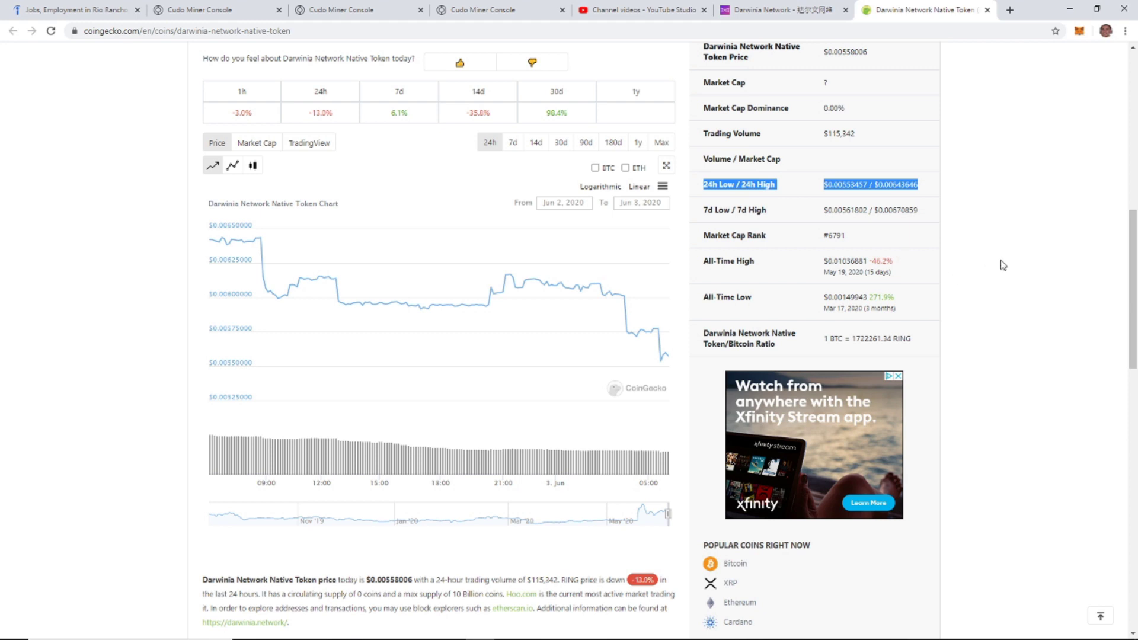
{"action": "left_click", "coordinate": [807, 343]}
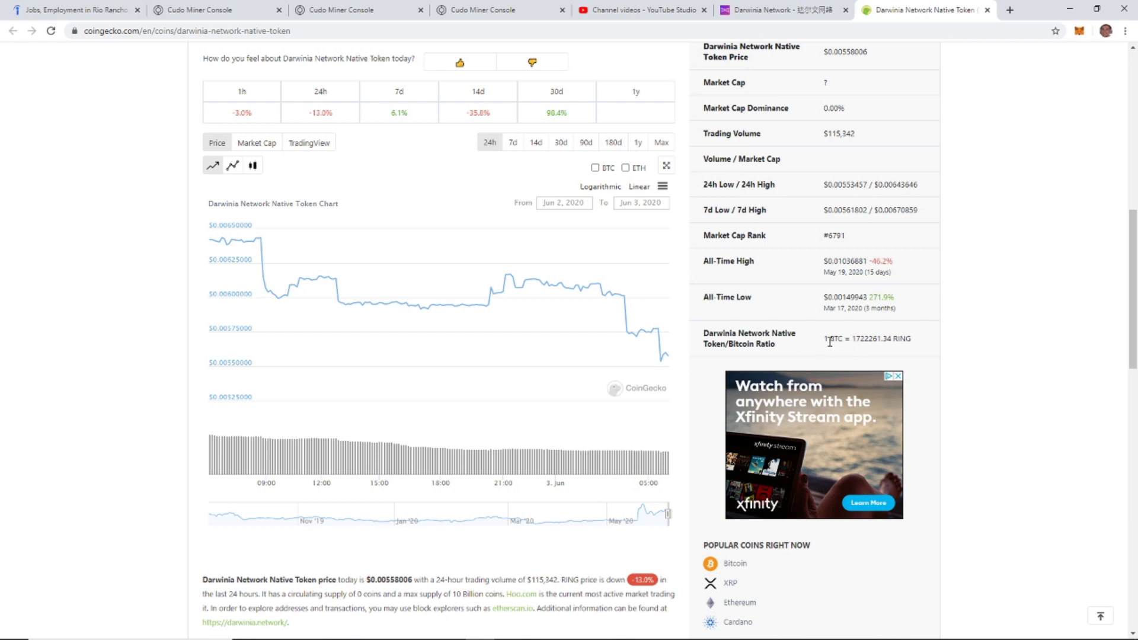
{"action": "left_click_drag", "start_coordinate": [825, 339], "coordinate": [841, 339]}
{"action": "left_click", "coordinate": [867, 342]}
{"action": "left_click", "coordinate": [947, 349]}
Step: Examine the exchanges trading RING and the token's 24-hour price chart on CoinGecko
{"action": "scroll", "coordinate": [746, 357], "scroll_direction": "down", "scroll_amount": 7}
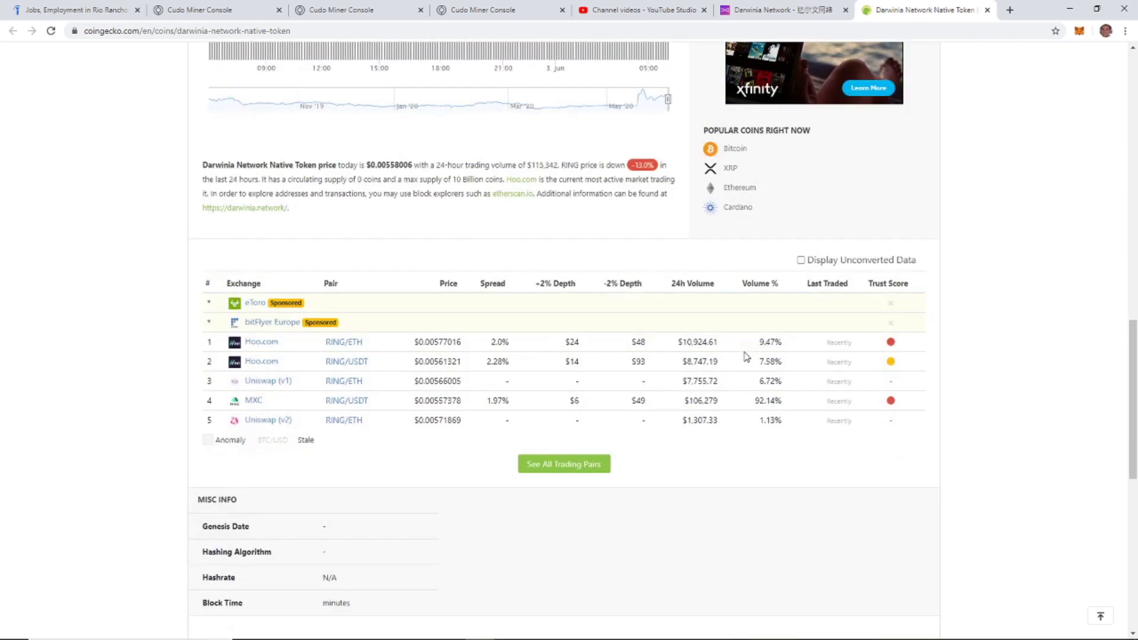
{"action": "scroll", "coordinate": [614, 350], "scroll_direction": "up", "scroll_amount": 10}
{"action": "scroll", "coordinate": [529, 376], "scroll_direction": "down", "scroll_amount": 3}
{"action": "scroll", "coordinate": [568, 362], "scroll_direction": "up", "scroll_amount": 2}
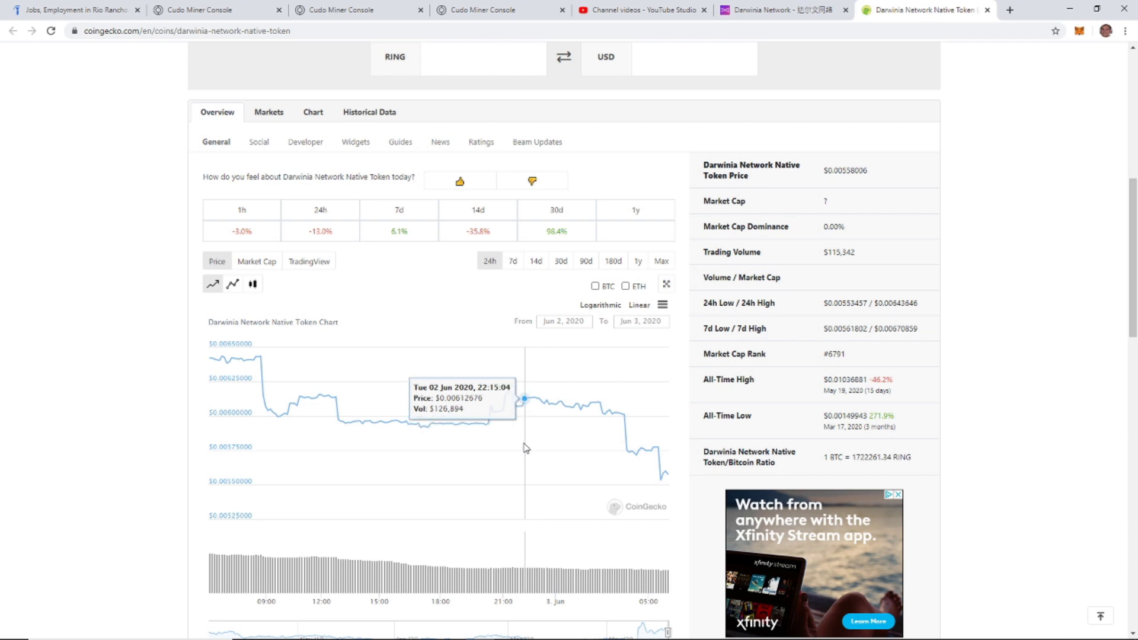
{"action": "scroll", "coordinate": [528, 447], "scroll_direction": "down", "scroll_amount": 10}
{"action": "scroll", "coordinate": [528, 447], "scroll_direction": "up", "scroll_amount": 14}
{"action": "scroll", "coordinate": [561, 438], "scroll_direction": "down", "scroll_amount": 15}
{"action": "scroll", "coordinate": [557, 429], "scroll_direction": "up", "scroll_amount": 4}
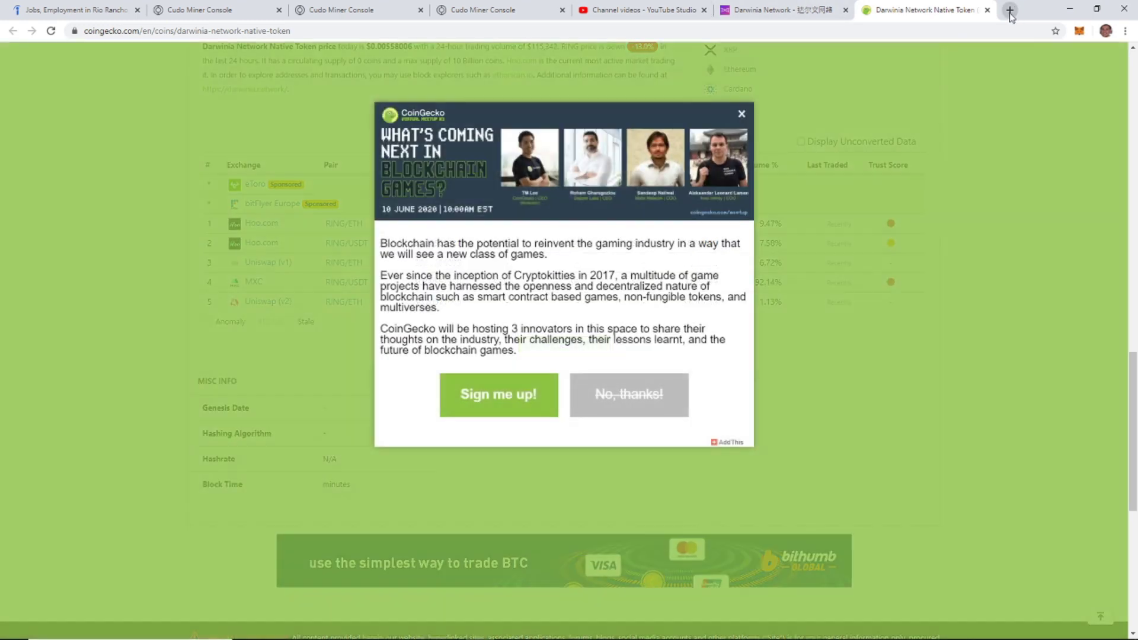
Step: Open uniswap.info in a new browser tab and go to its Uniswap V1 analytics site
{"action": "left_click", "coordinate": [1010, 10]}
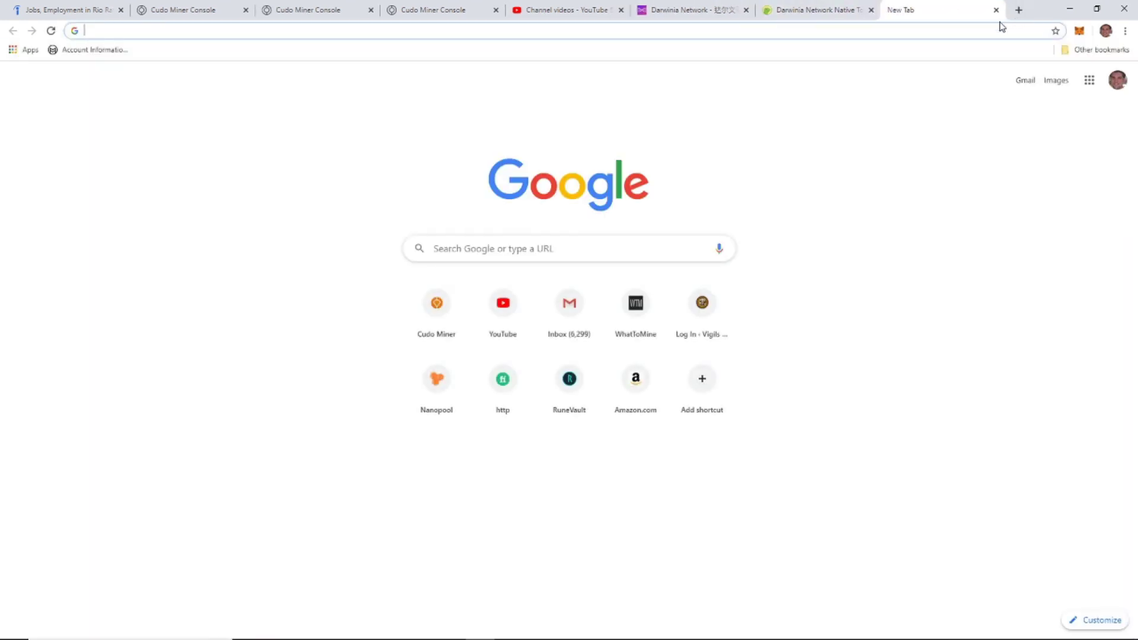
{"action": "type", "text": "uniswap.info"}
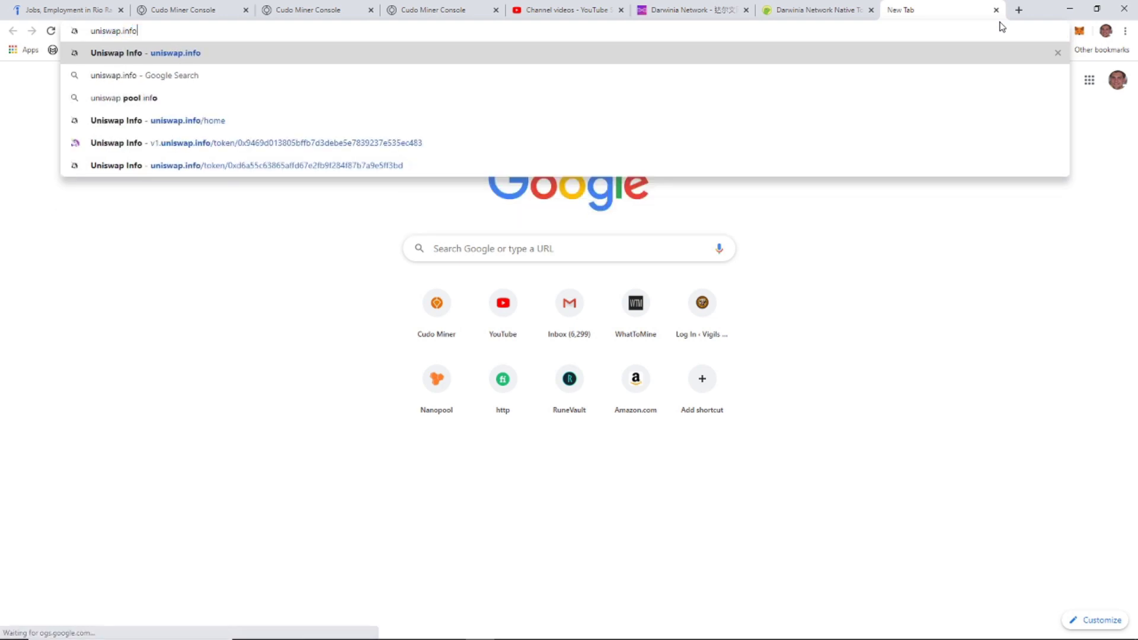
{"action": "key", "text": "Return"}
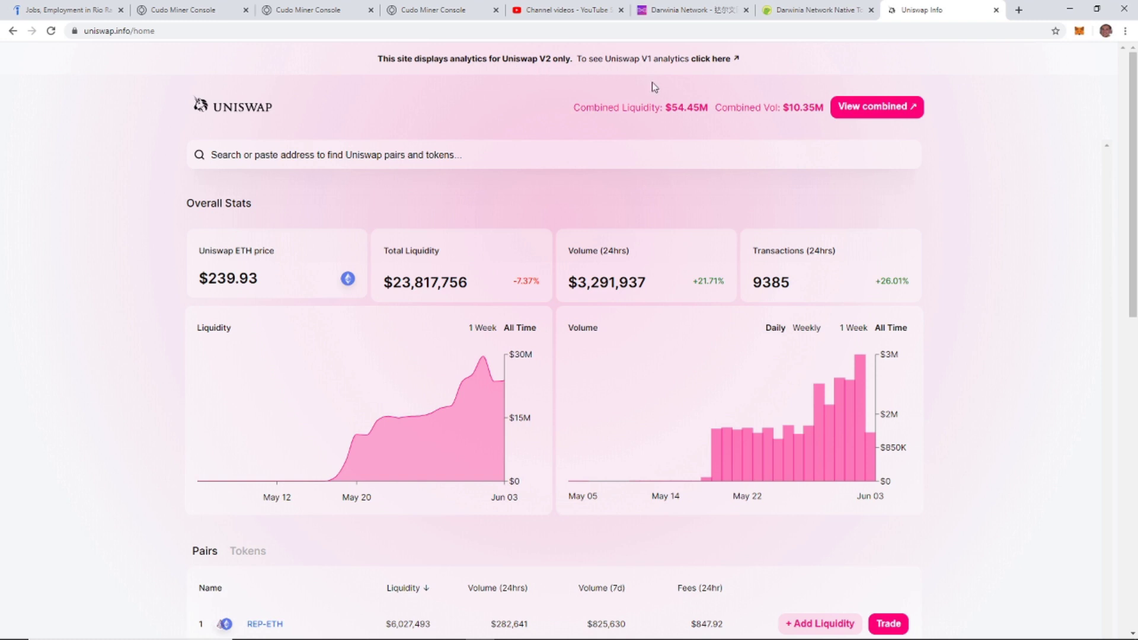
{"action": "left_click", "coordinate": [718, 60]}
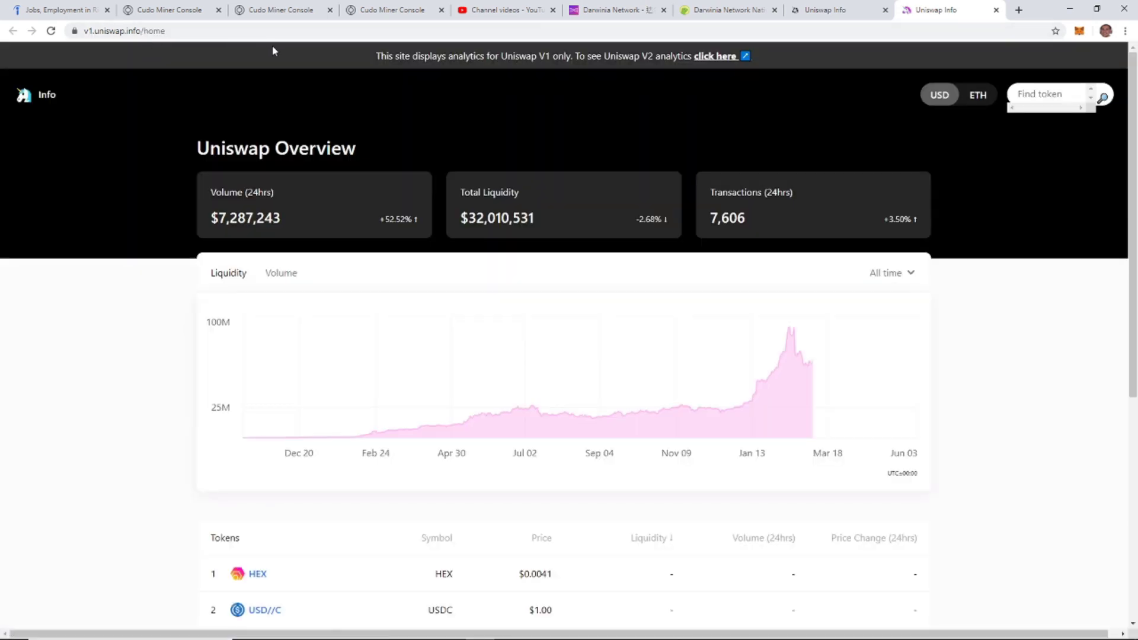
{"action": "left_click", "coordinate": [176, 32]}
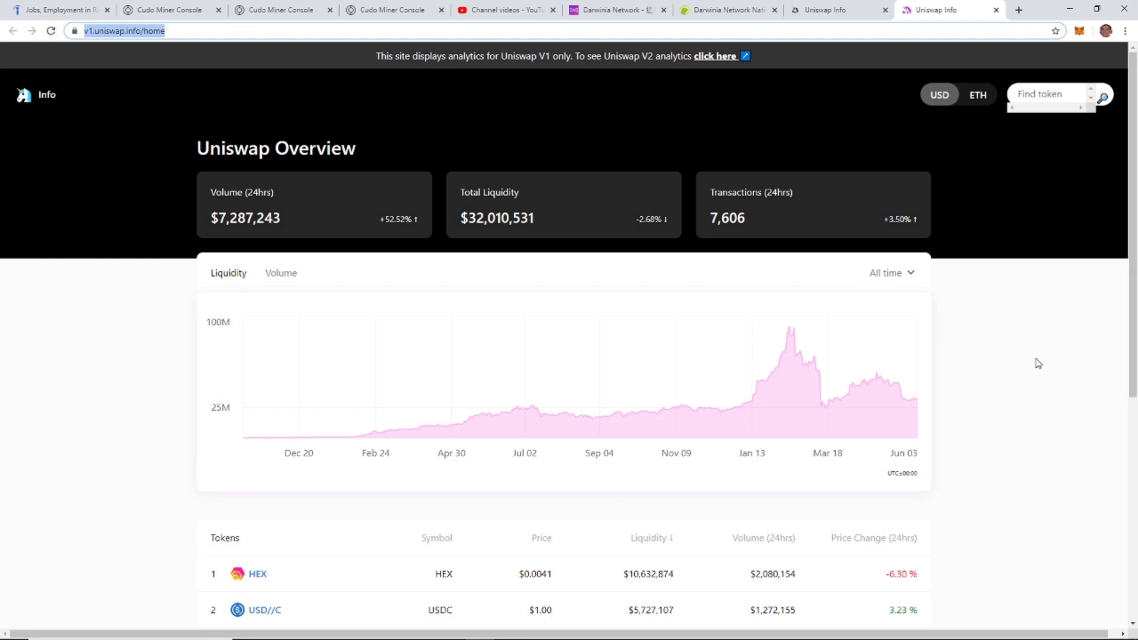
Step: Search the Uniswap V1 tokens for "ring", open the RING token page, and look over its statistics and transactions
{"action": "left_click", "coordinate": [1039, 100]}
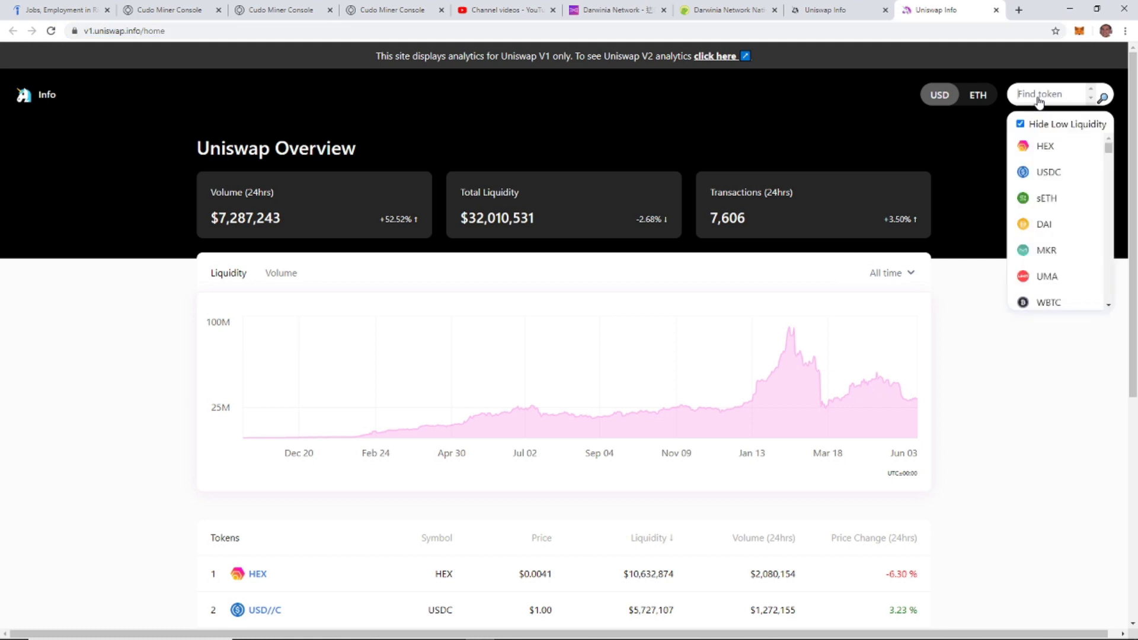
{"action": "type", "text": "ring"}
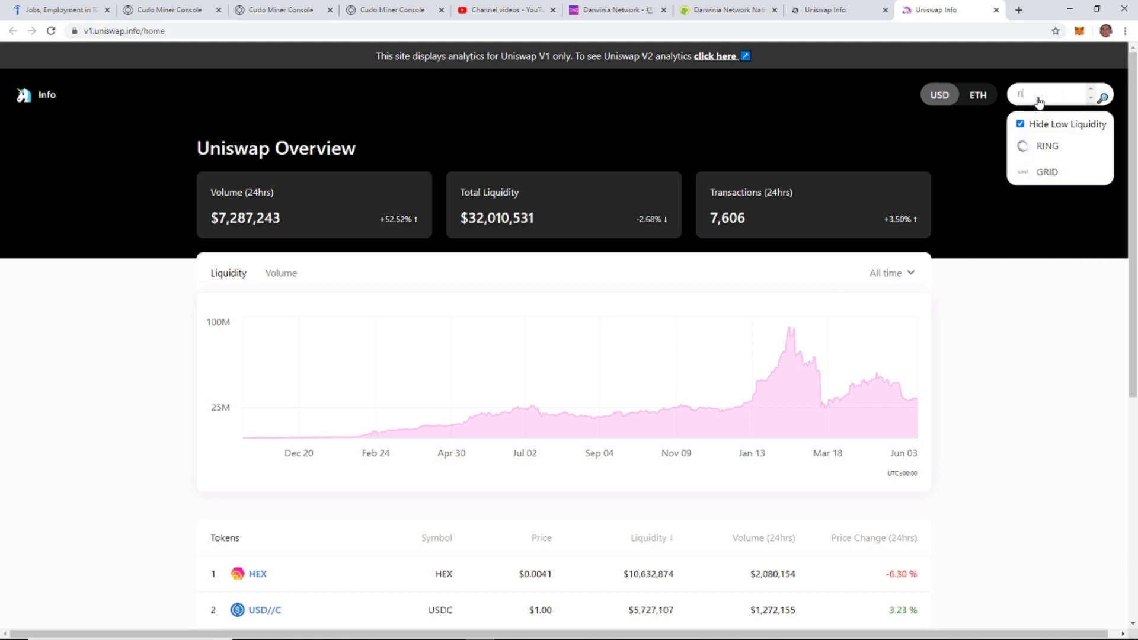
{"action": "key", "text": "Return"}
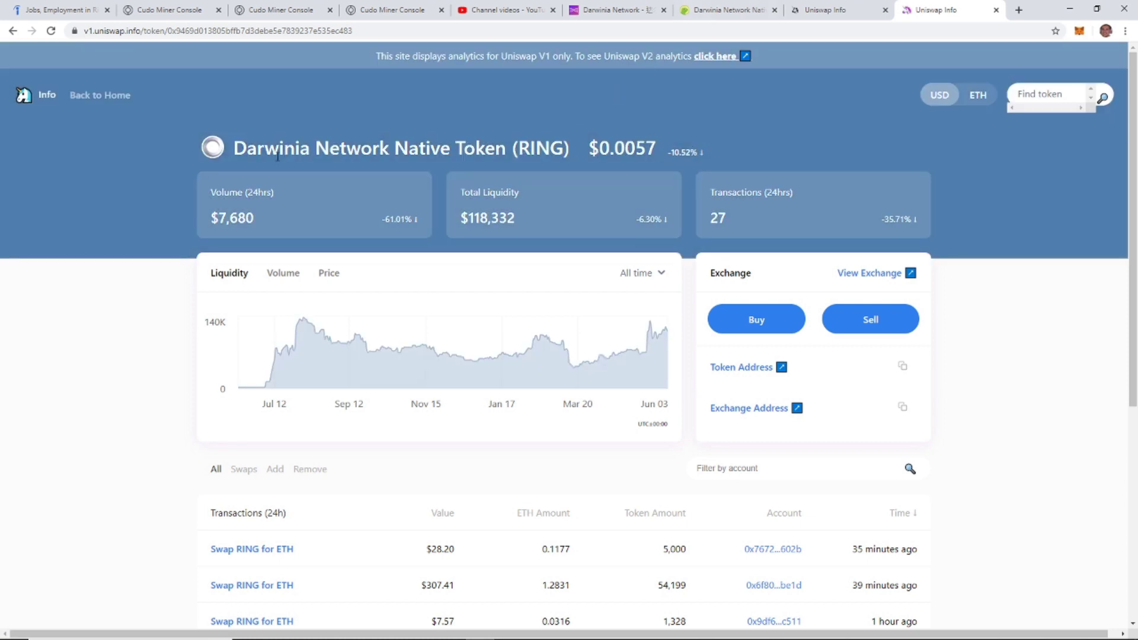
{"action": "scroll", "coordinate": [437, 298], "scroll_direction": "down", "scroll_amount": 3}
{"action": "scroll", "coordinate": [501, 272], "scroll_direction": "up", "scroll_amount": 3}
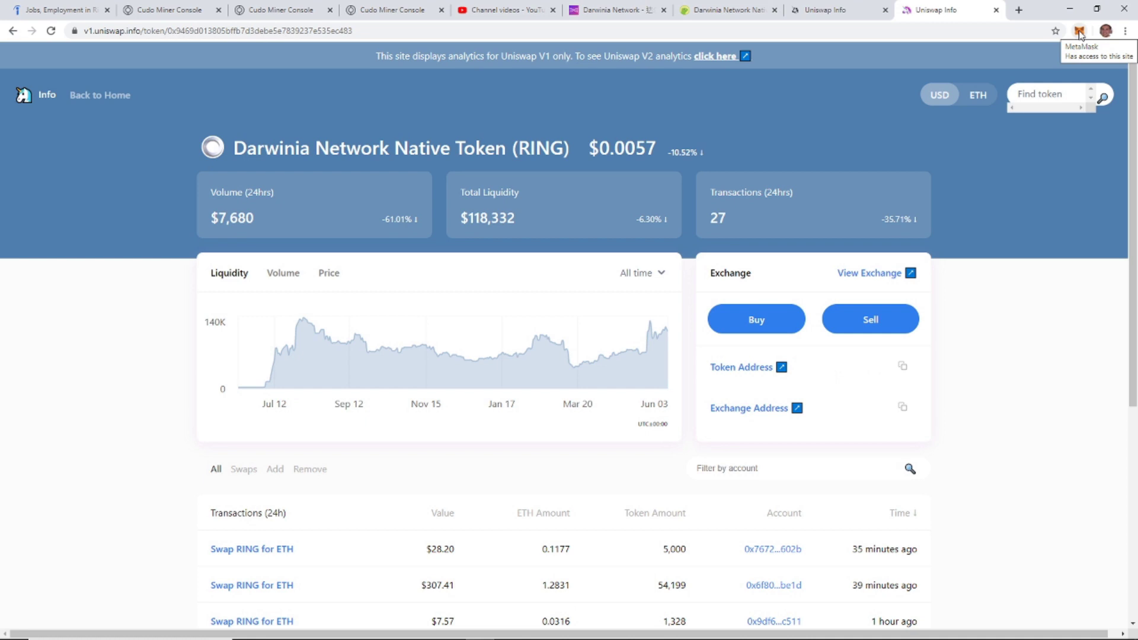
Step: Open the RING buy widget and examine the connected account and the alternative wallet options
{"action": "left_click", "coordinate": [757, 325]}
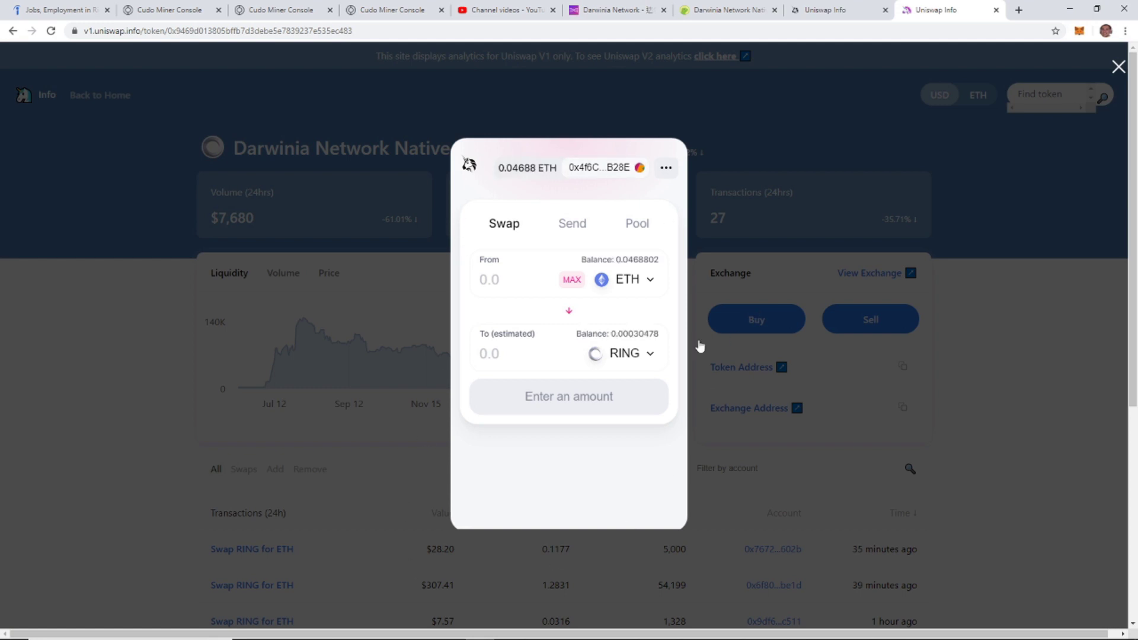
{"action": "left_click", "coordinate": [639, 175]}
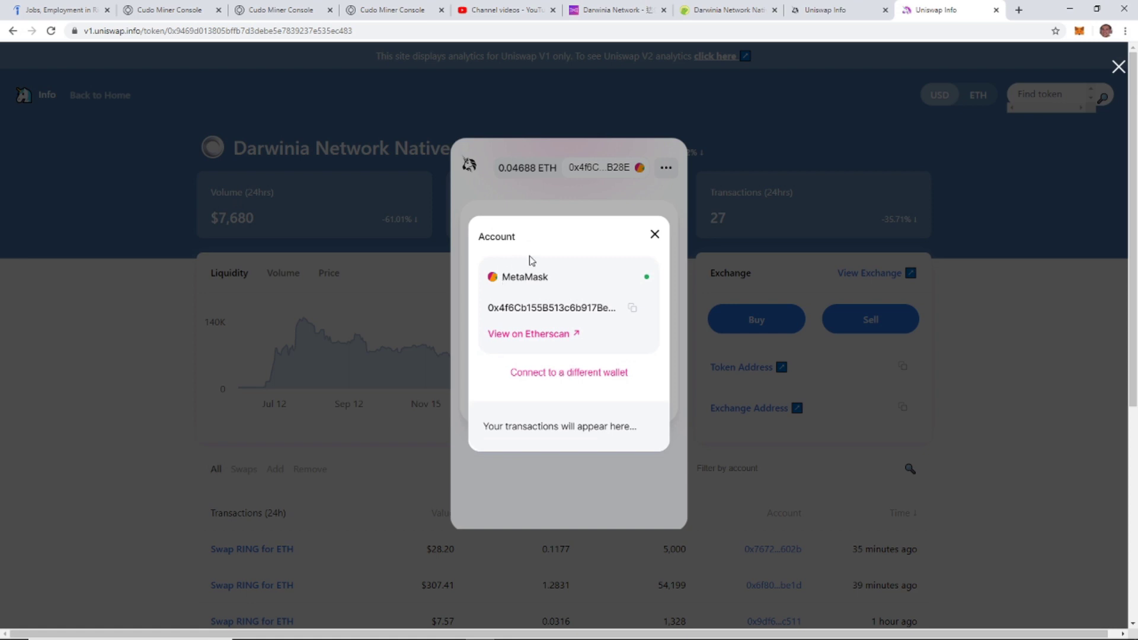
{"action": "left_click", "coordinate": [562, 376]}
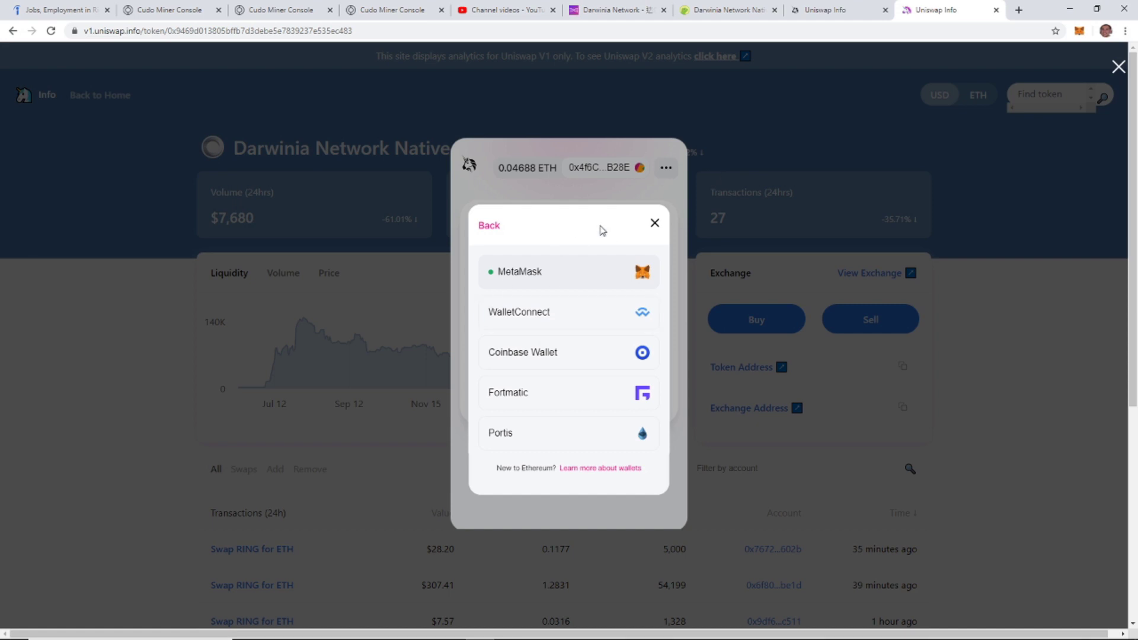
{"action": "left_click", "coordinate": [655, 224]}
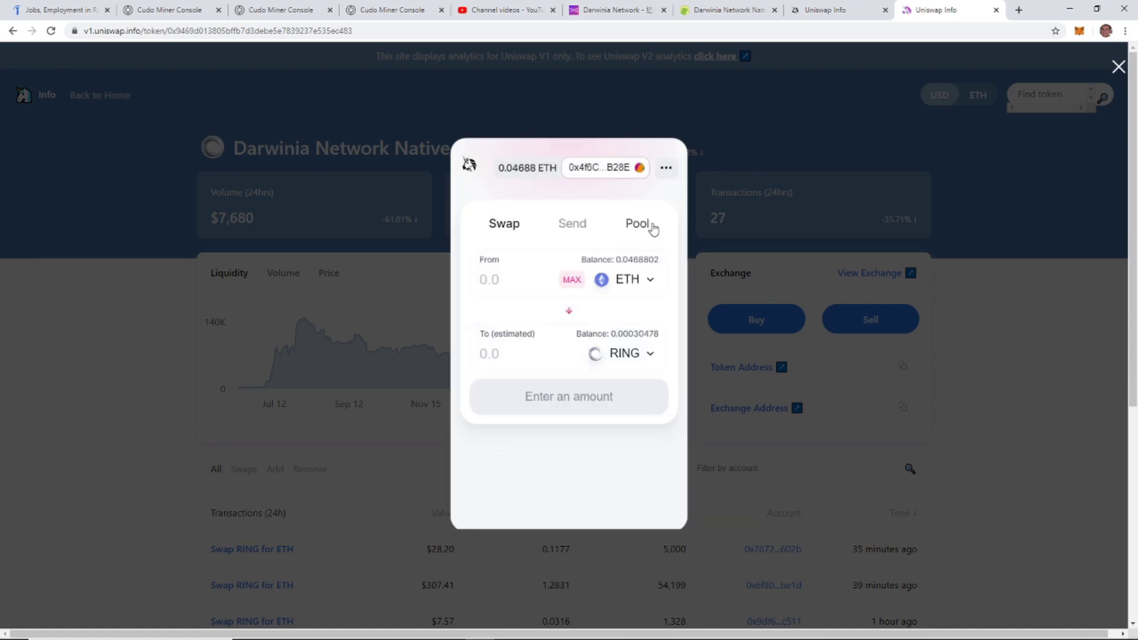
{"action": "left_click", "coordinate": [628, 169]}
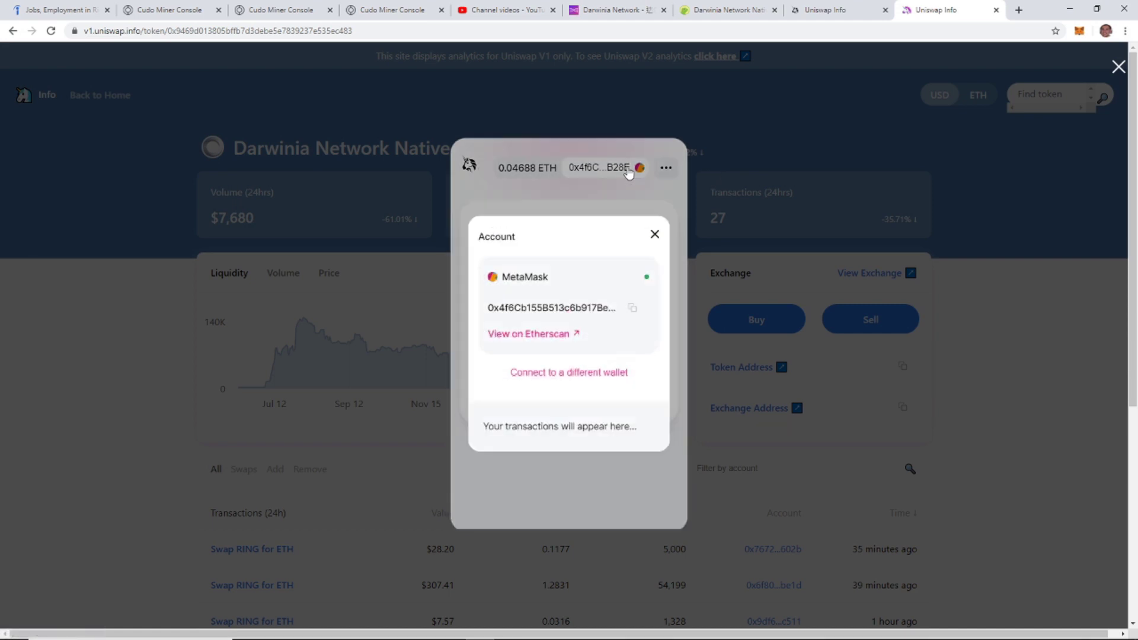
{"action": "left_click", "coordinate": [549, 374]}
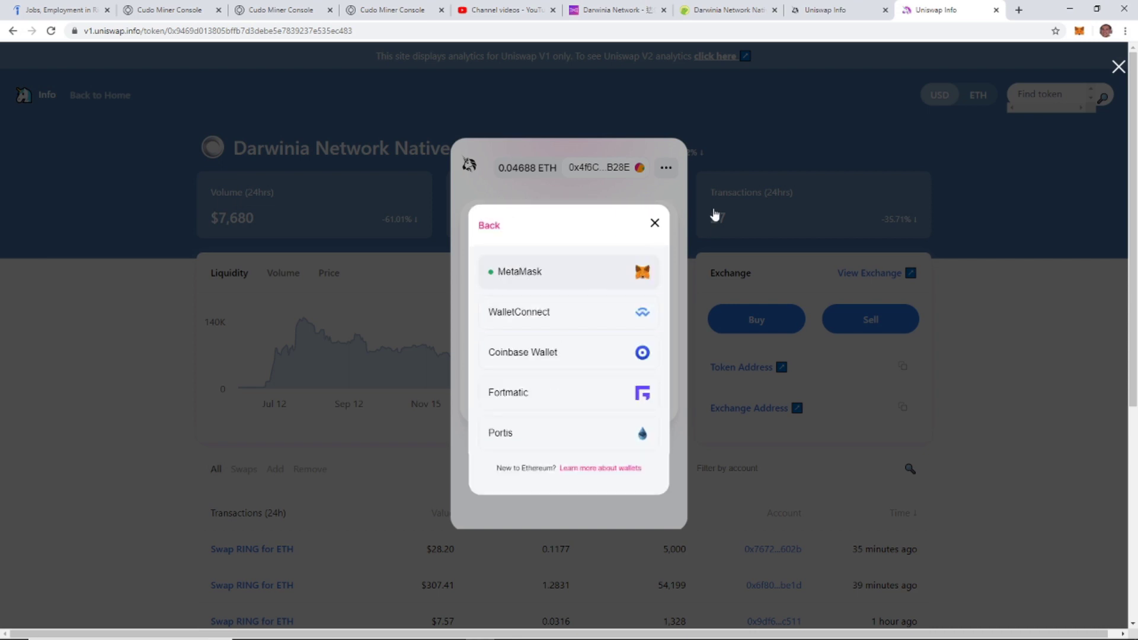
{"action": "left_click", "coordinate": [654, 224]}
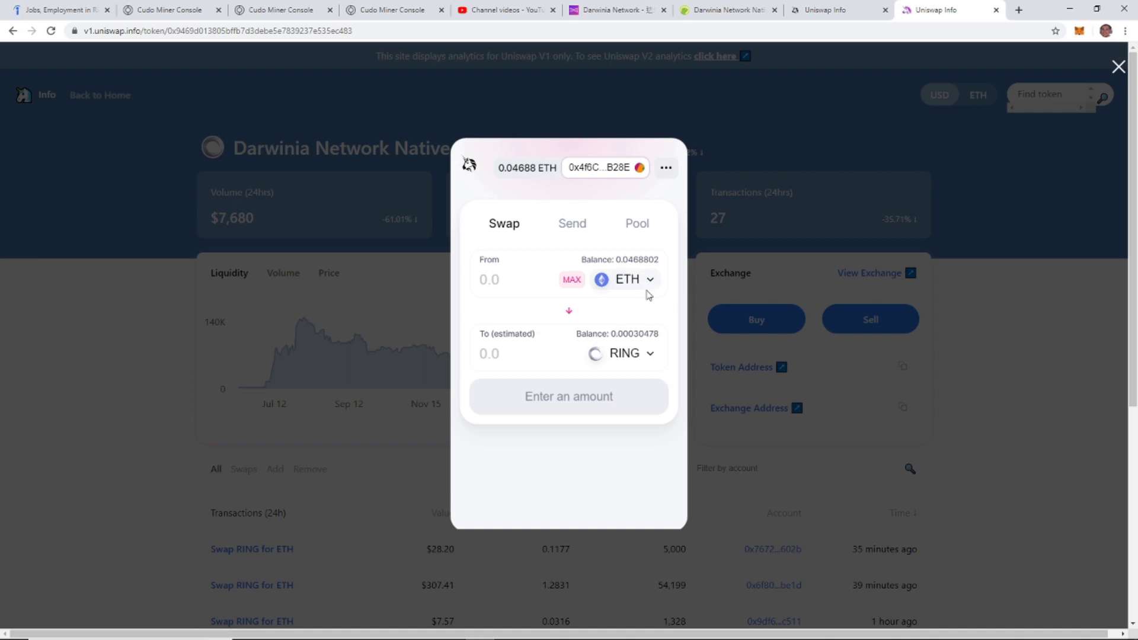
Step: Examine the swap widget's amount fields, extra links and token selection list, and close the widget
{"action": "left_click", "coordinate": [493, 282]}
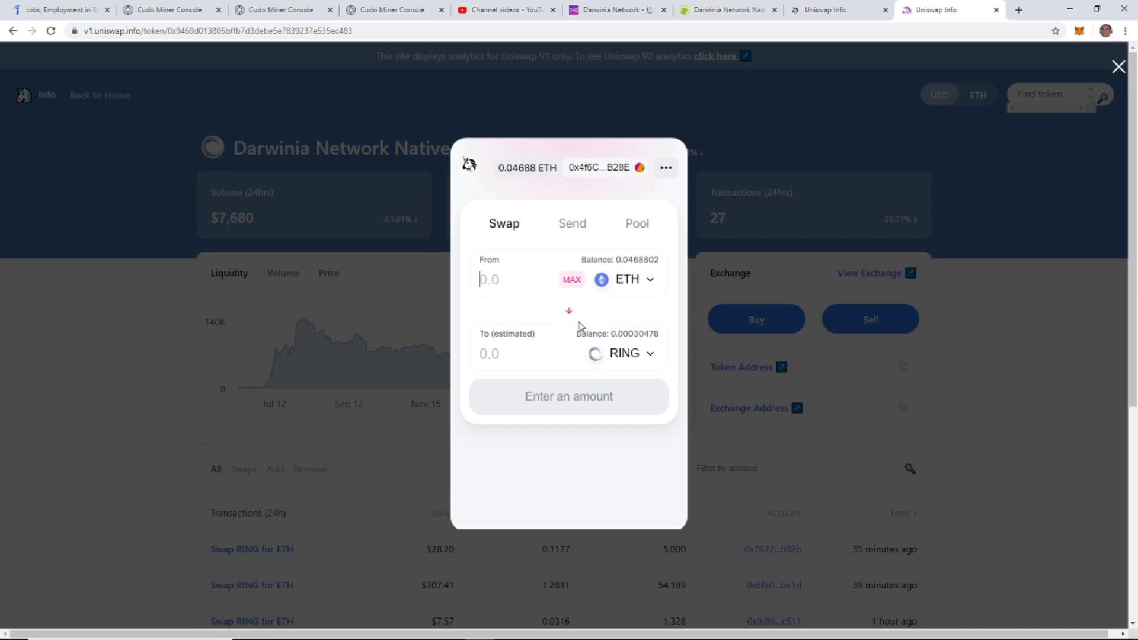
{"action": "left_click", "coordinate": [666, 169]}
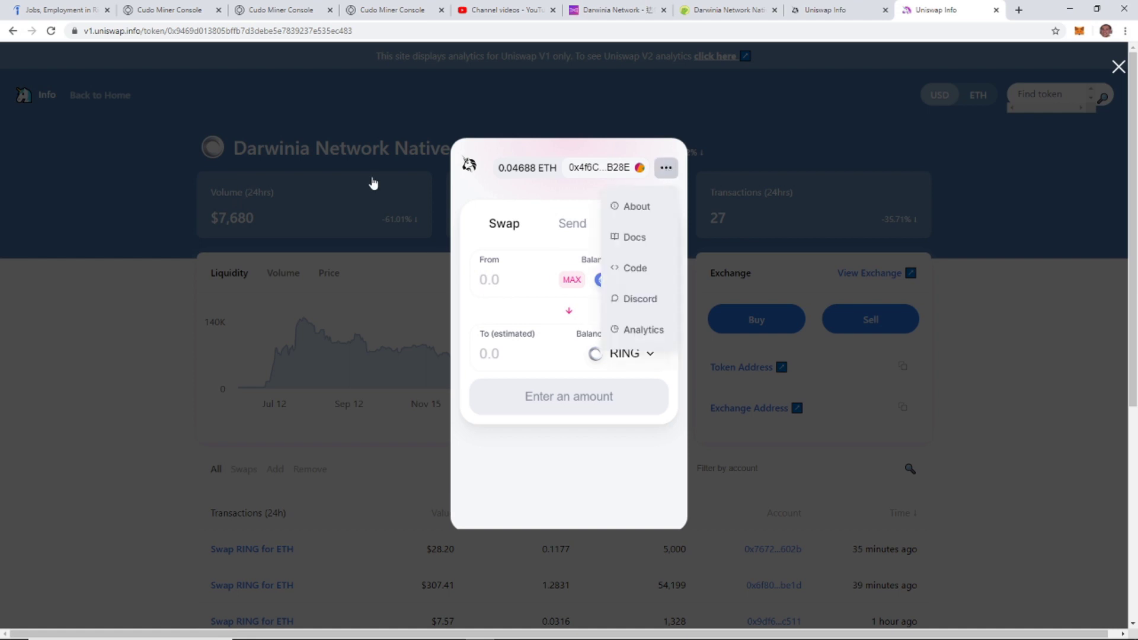
{"action": "left_click", "coordinate": [466, 178]}
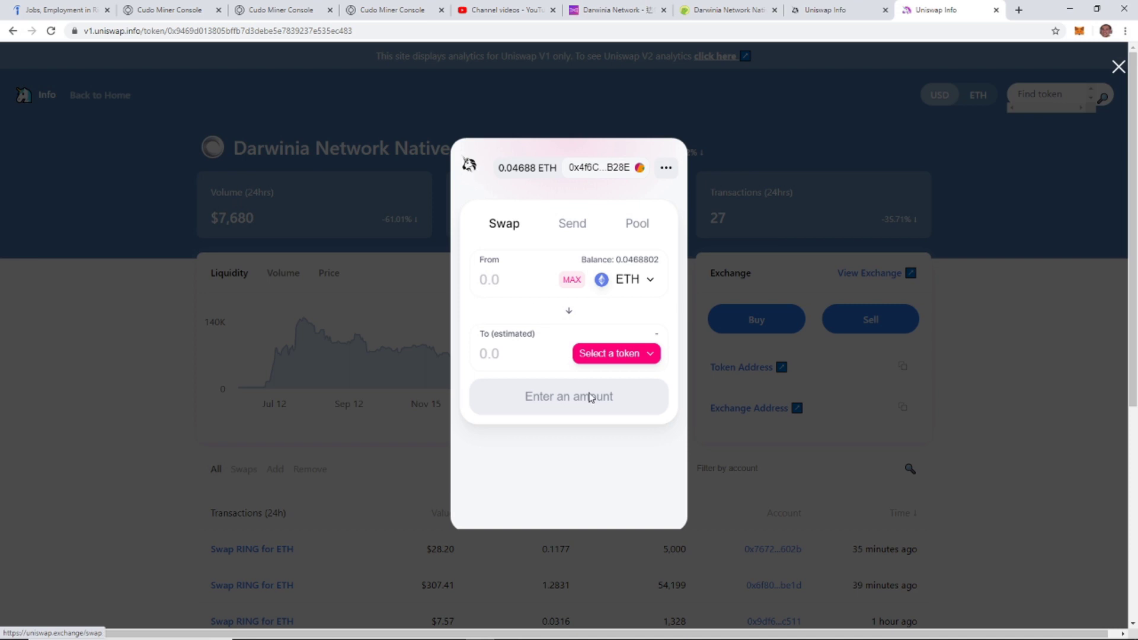
{"action": "left_click", "coordinate": [505, 350]}
{"action": "left_click", "coordinate": [651, 356]}
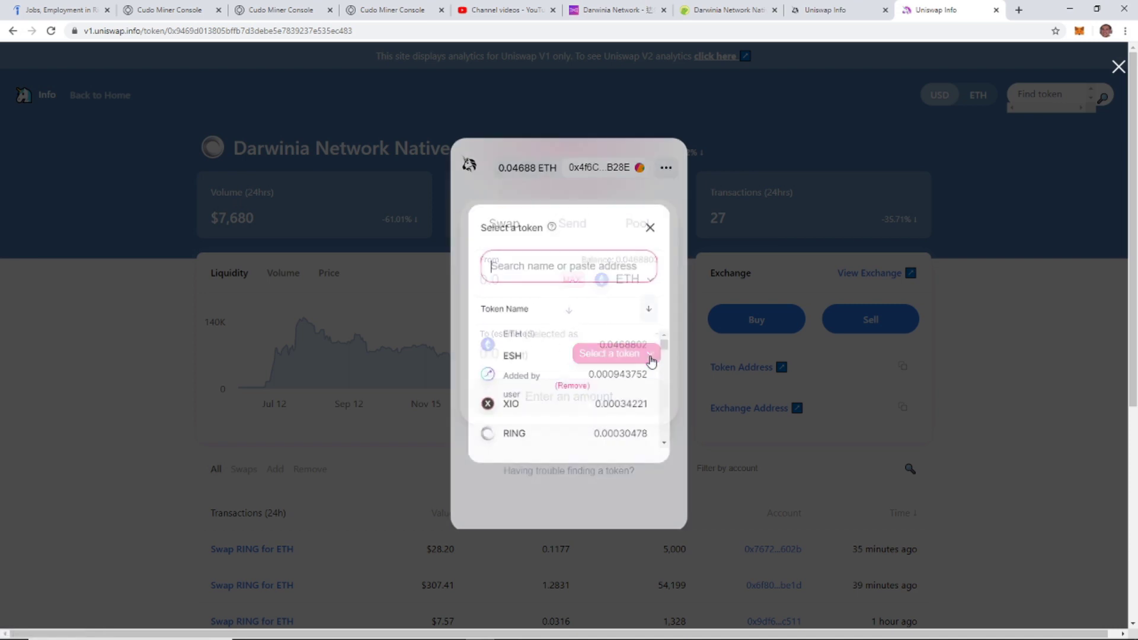
{"action": "left_click", "coordinate": [650, 230]}
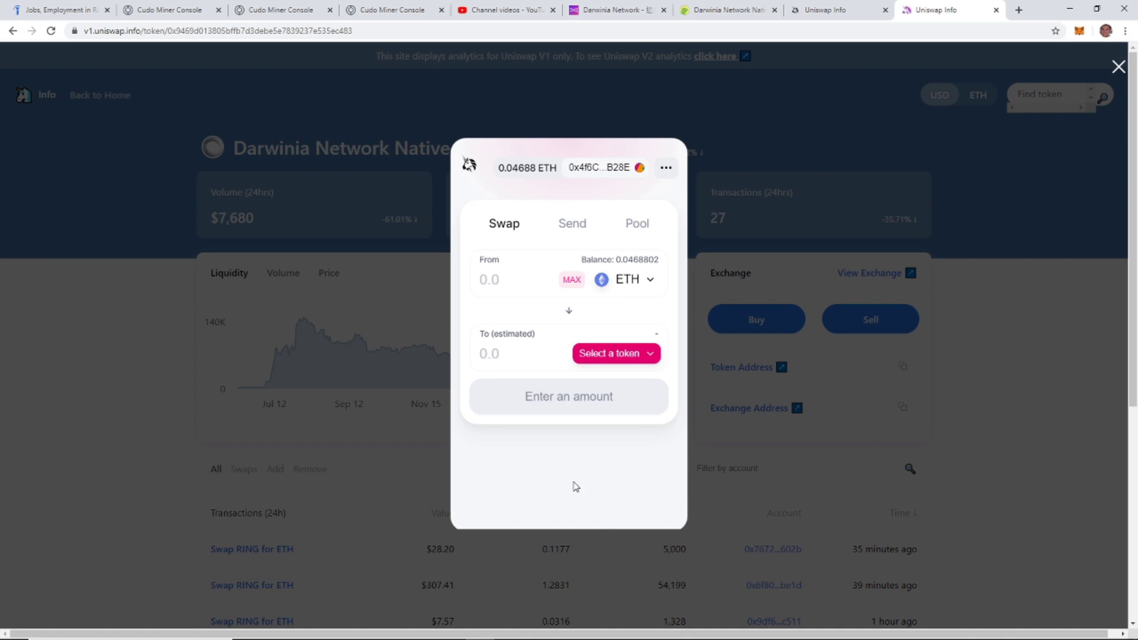
{"action": "left_click", "coordinate": [1058, 288]}
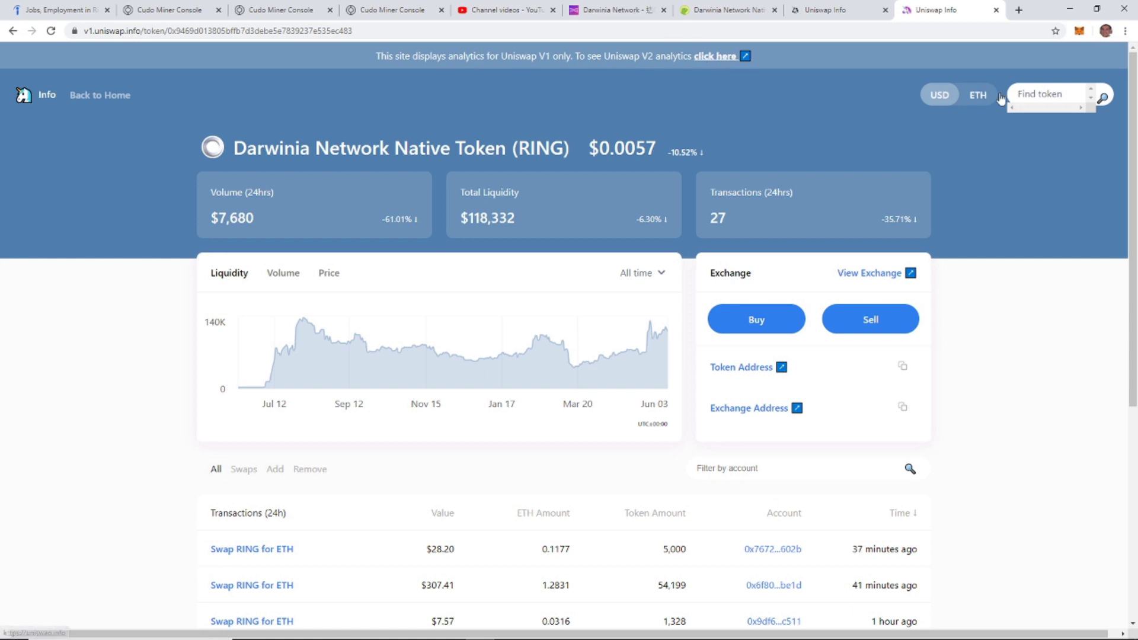
{"action": "left_click", "coordinate": [1036, 101]}
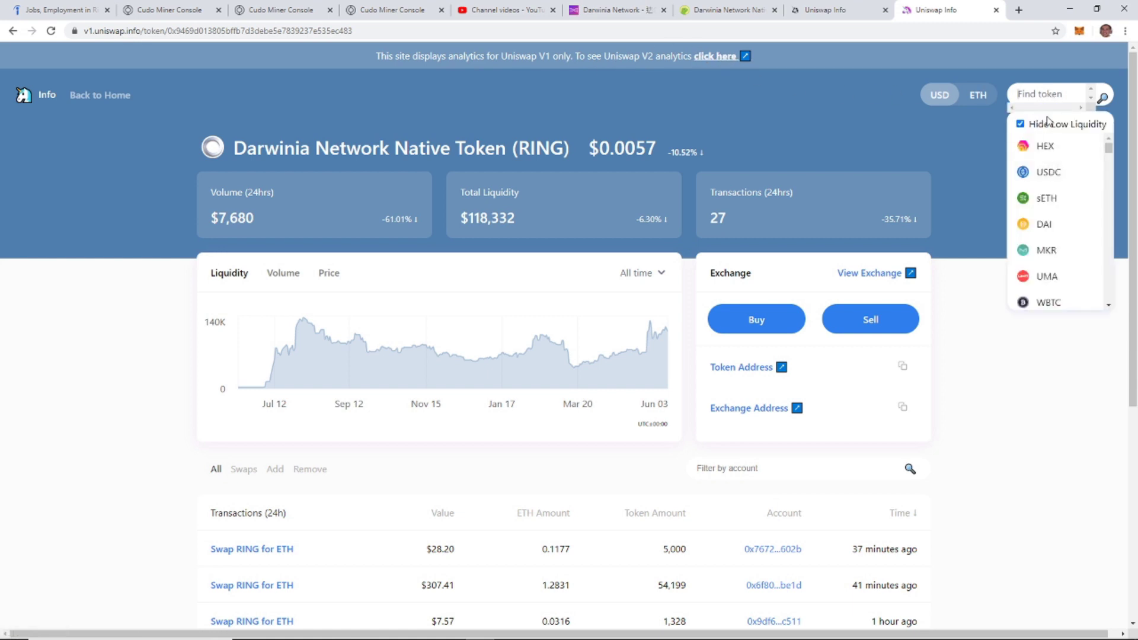
{"action": "left_click", "coordinate": [1023, 395]}
{"action": "left_click", "coordinate": [891, 273]}
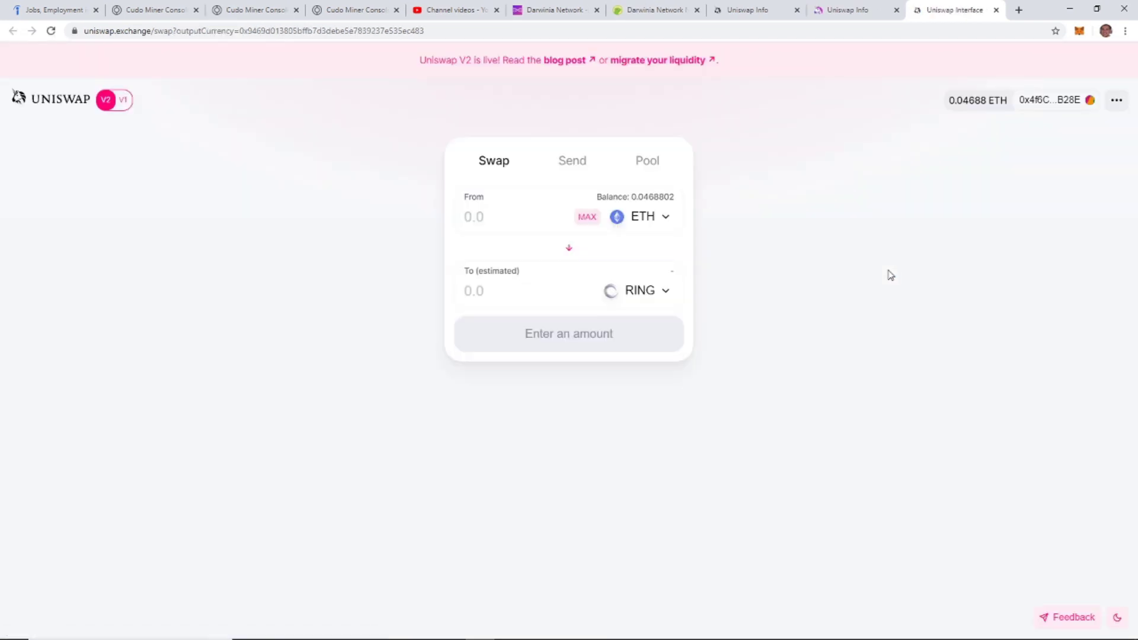
{"action": "left_click", "coordinate": [867, 14]}
{"action": "left_click", "coordinate": [954, 10]}
{"action": "left_click", "coordinate": [996, 10]}
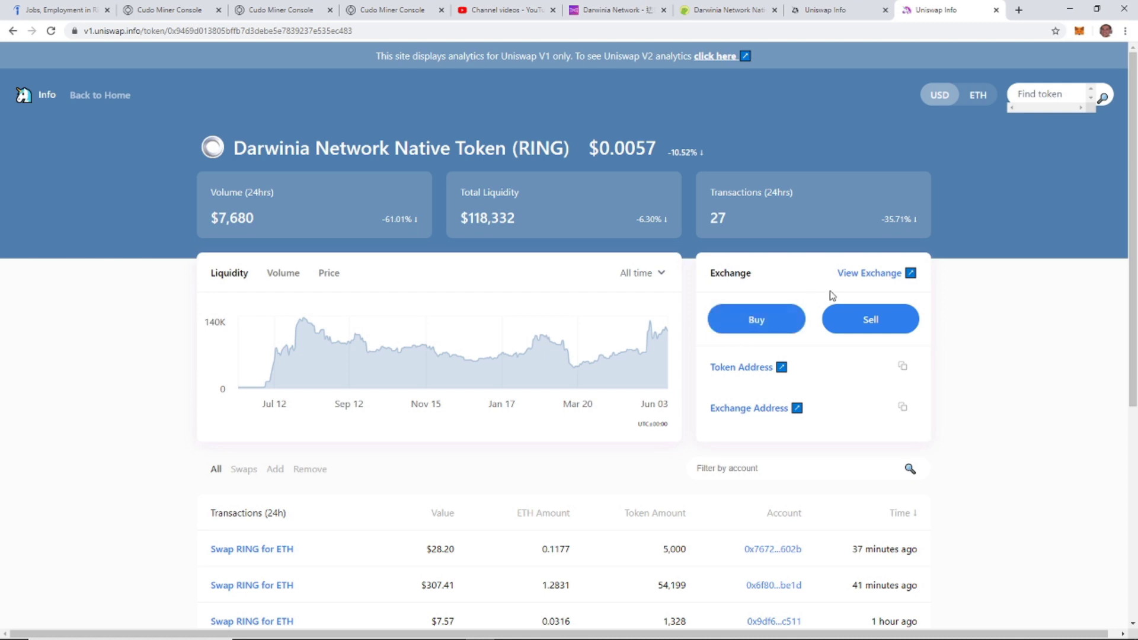
Step: Open RING's exchange page, switch the interface to Uniswap V1, and choose RING as the output token
{"action": "left_click", "coordinate": [873, 281]}
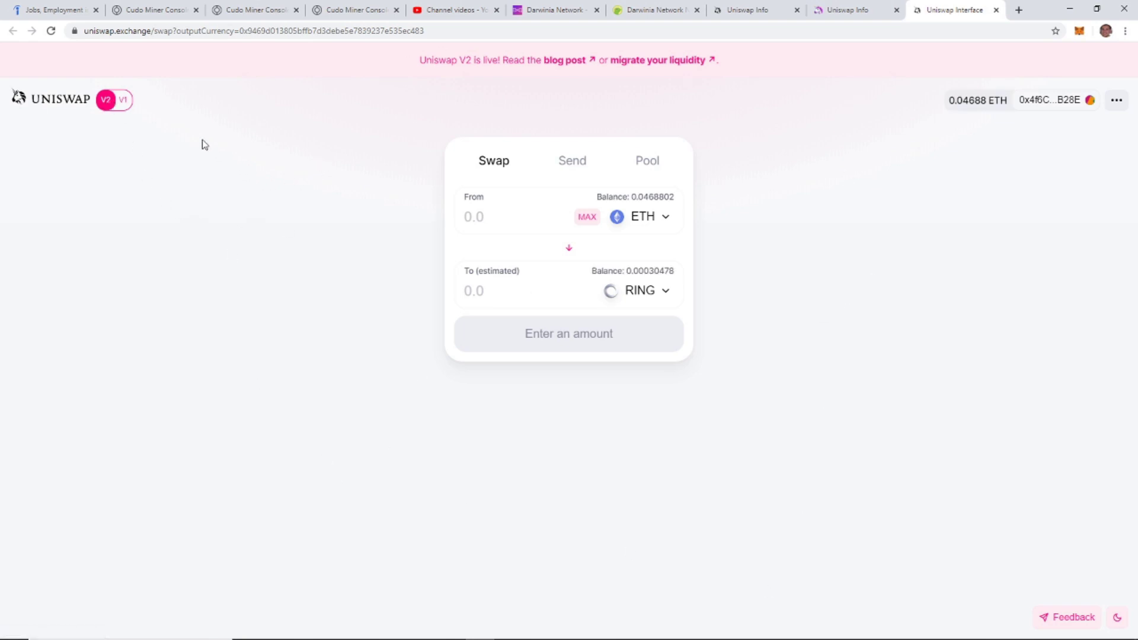
{"action": "left_click", "coordinate": [126, 108]}
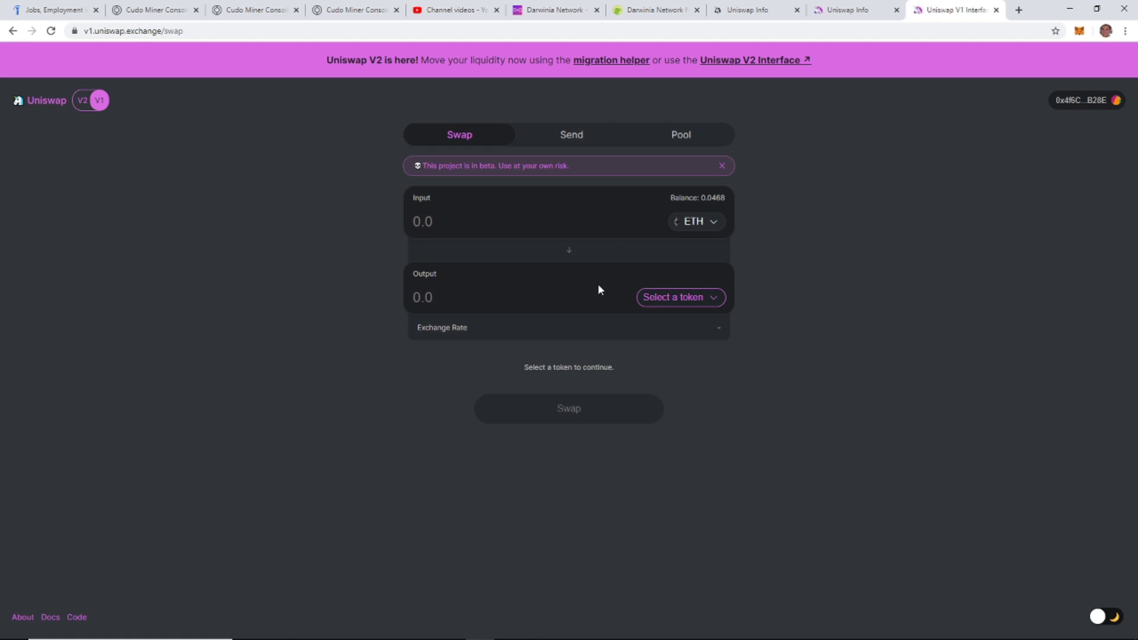
{"action": "left_click", "coordinate": [709, 306]}
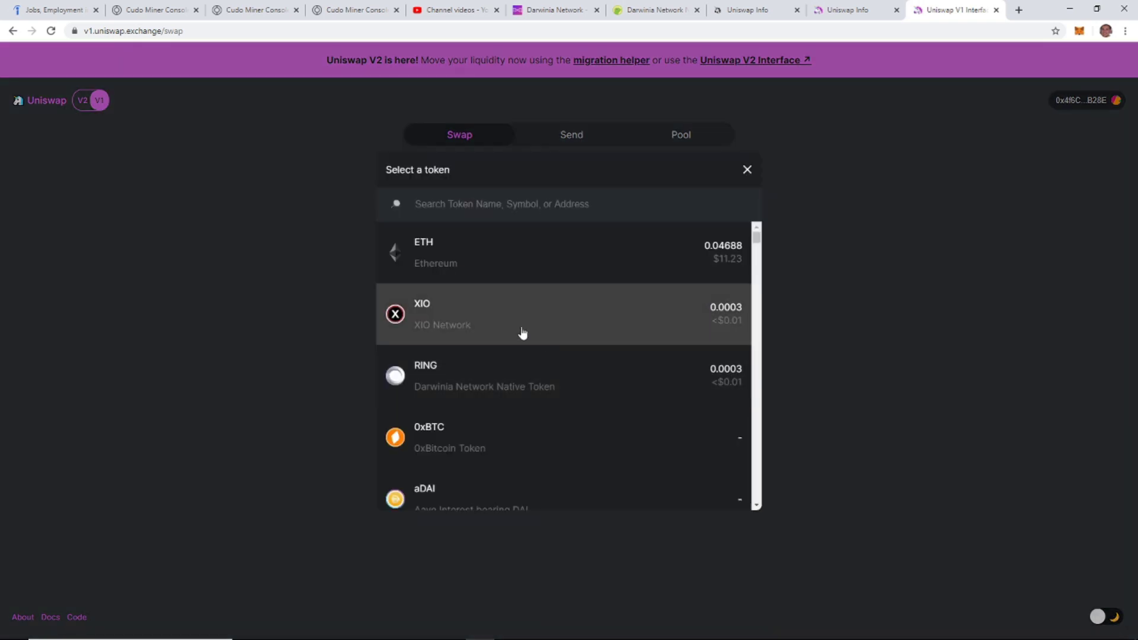
{"action": "left_click", "coordinate": [470, 390]}
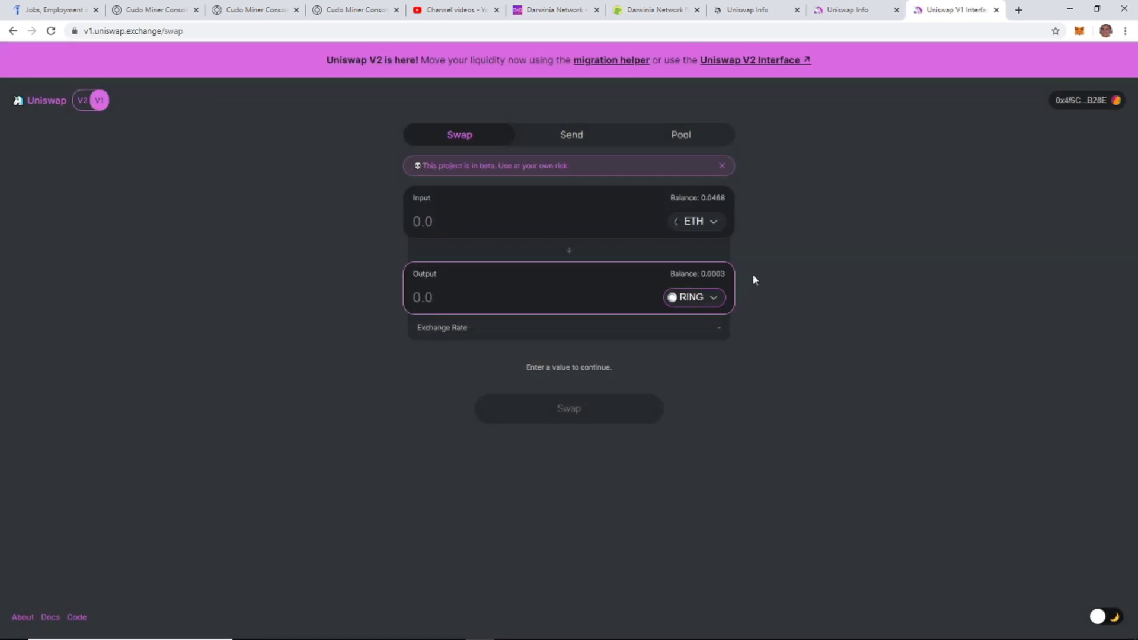
Step: Search the output token list for "ring" and select the Darwinia Network Native Token again
{"action": "left_click", "coordinate": [712, 301]}
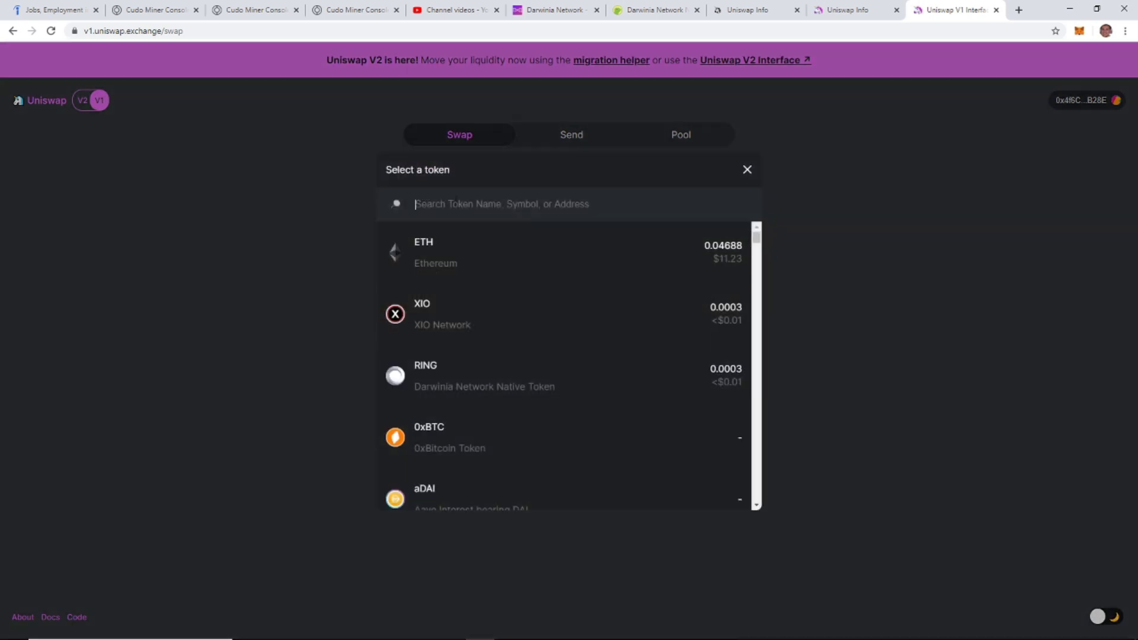
{"action": "type", "text": "ring"}
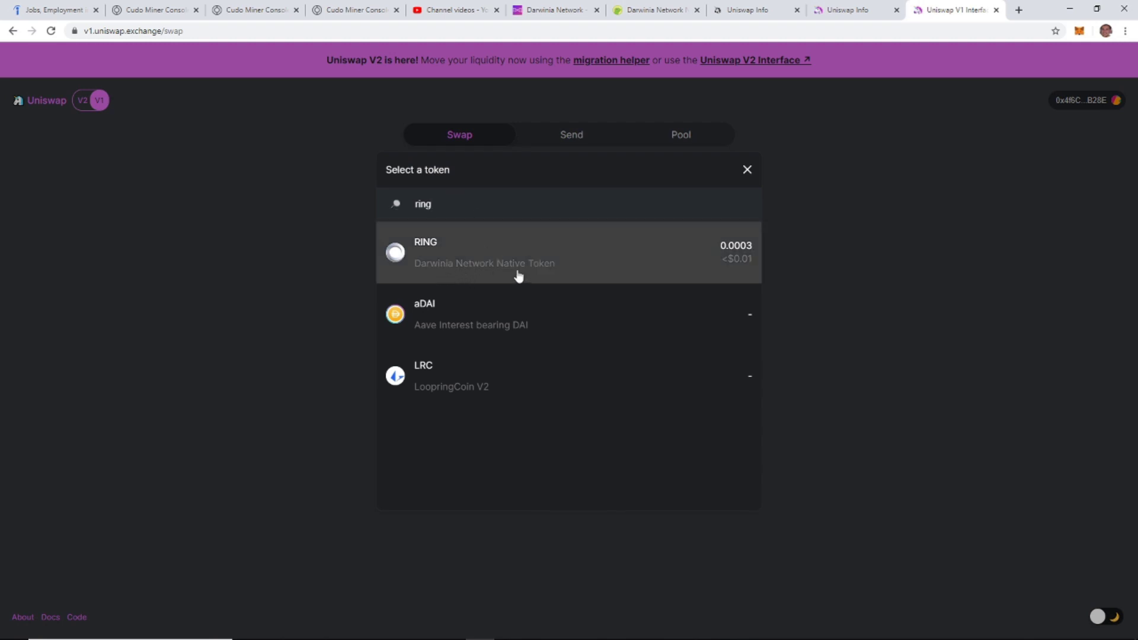
{"action": "left_click", "coordinate": [444, 279]}
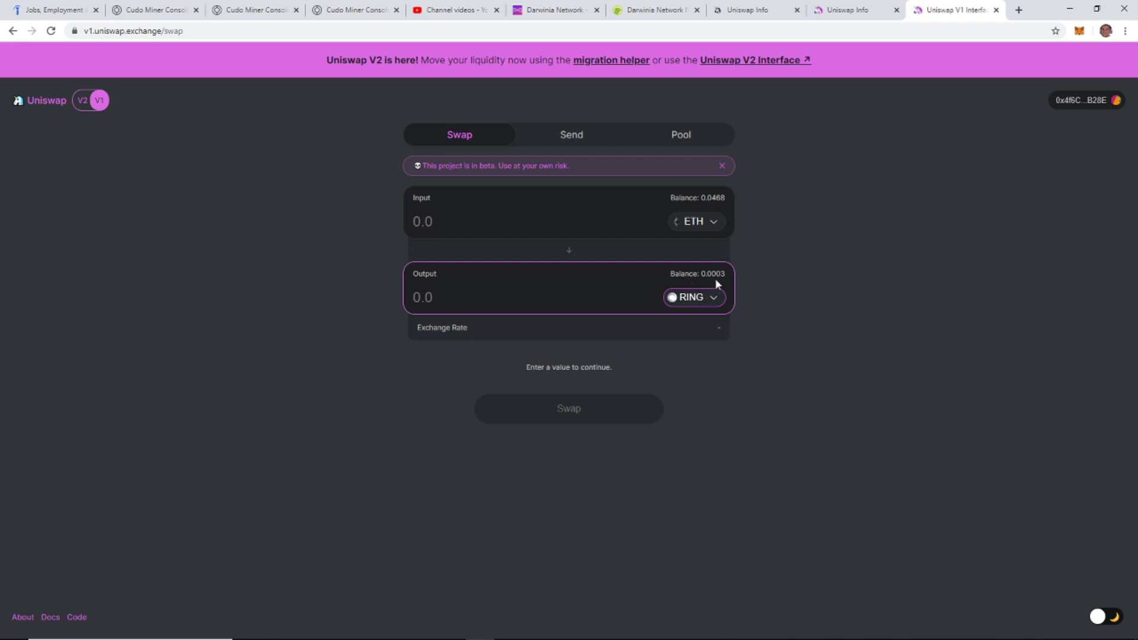
Step: Enter 0.0468 ETH as the swap's input amount and reduce it to 0.0458 ETH
{"action": "left_click", "coordinate": [455, 303]}
{"action": "left_click", "coordinate": [531, 226]}
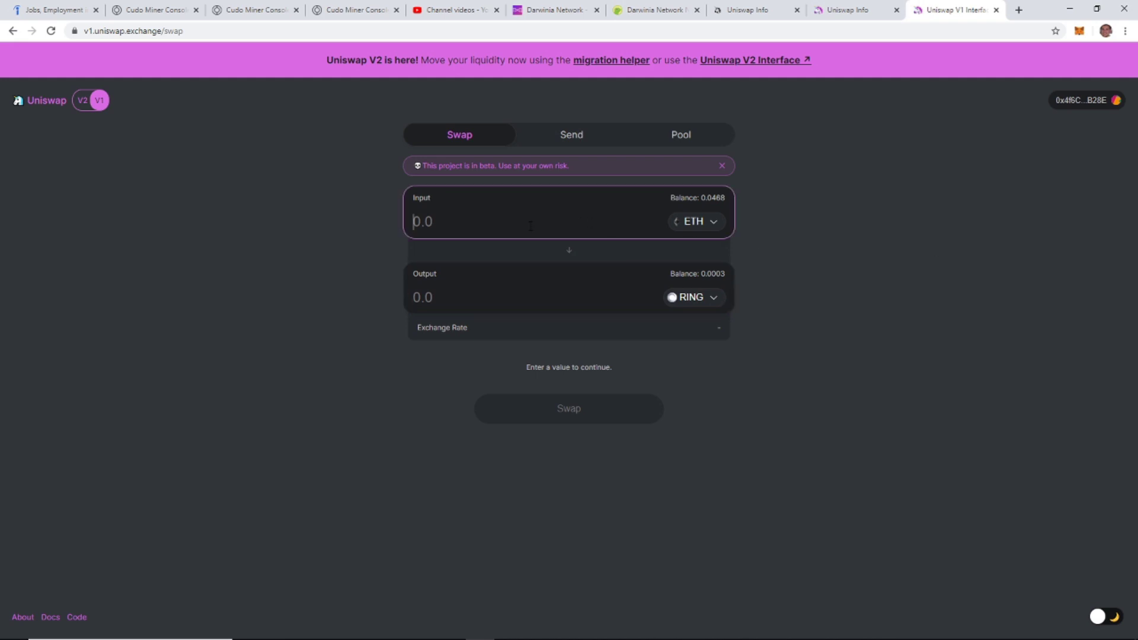
{"action": "left_click", "coordinate": [702, 203]}
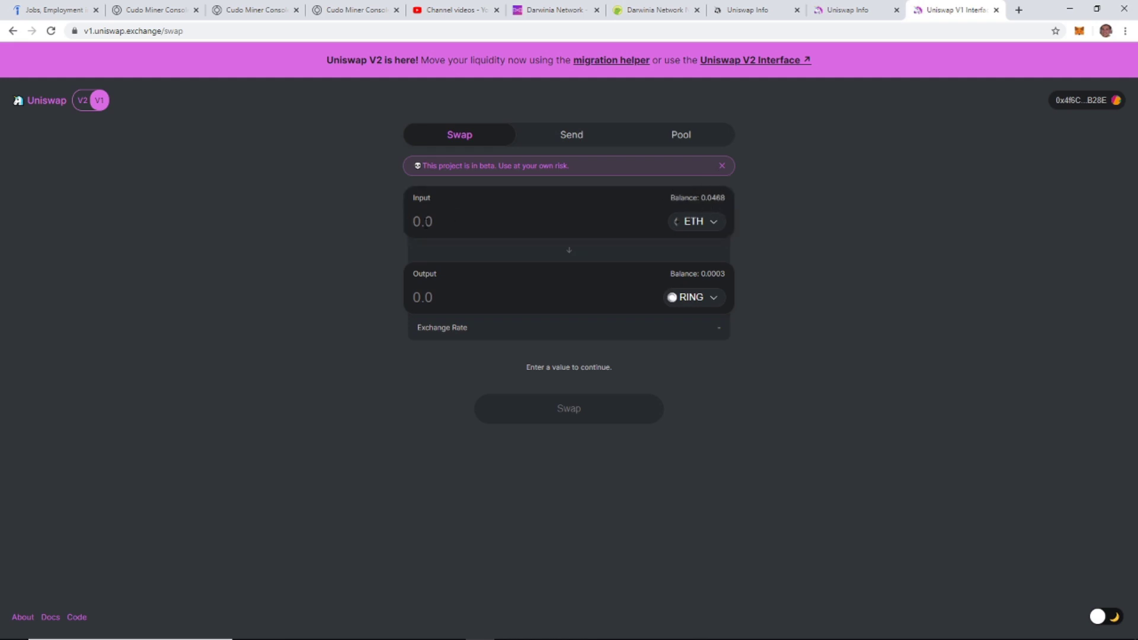
{"action": "left_click", "coordinate": [442, 224]}
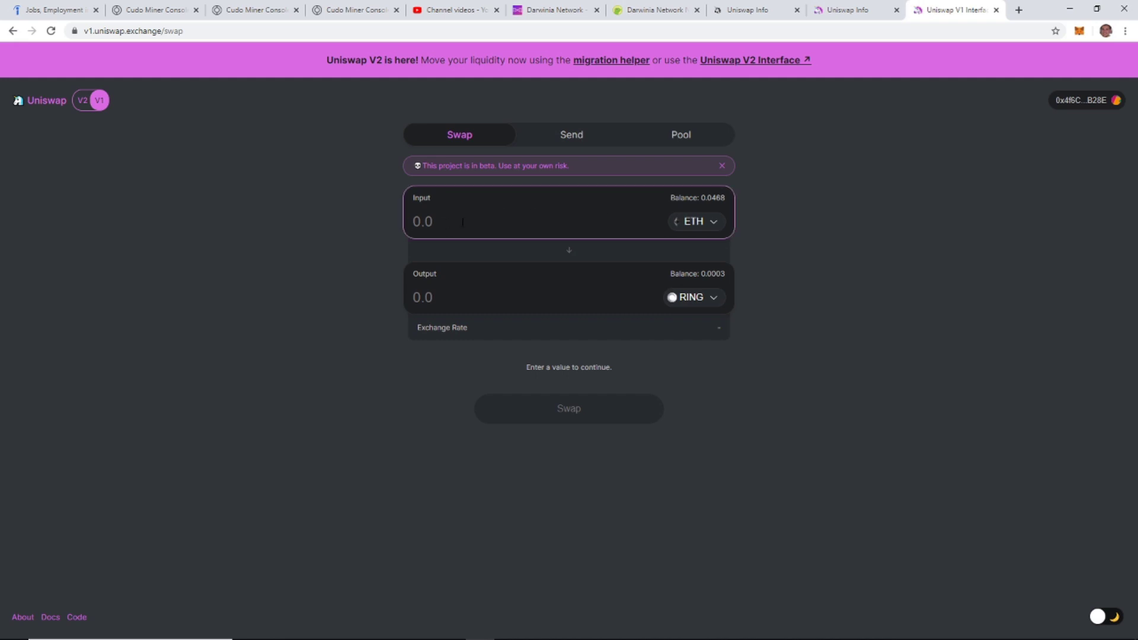
{"action": "type", "text": "0.0468"}
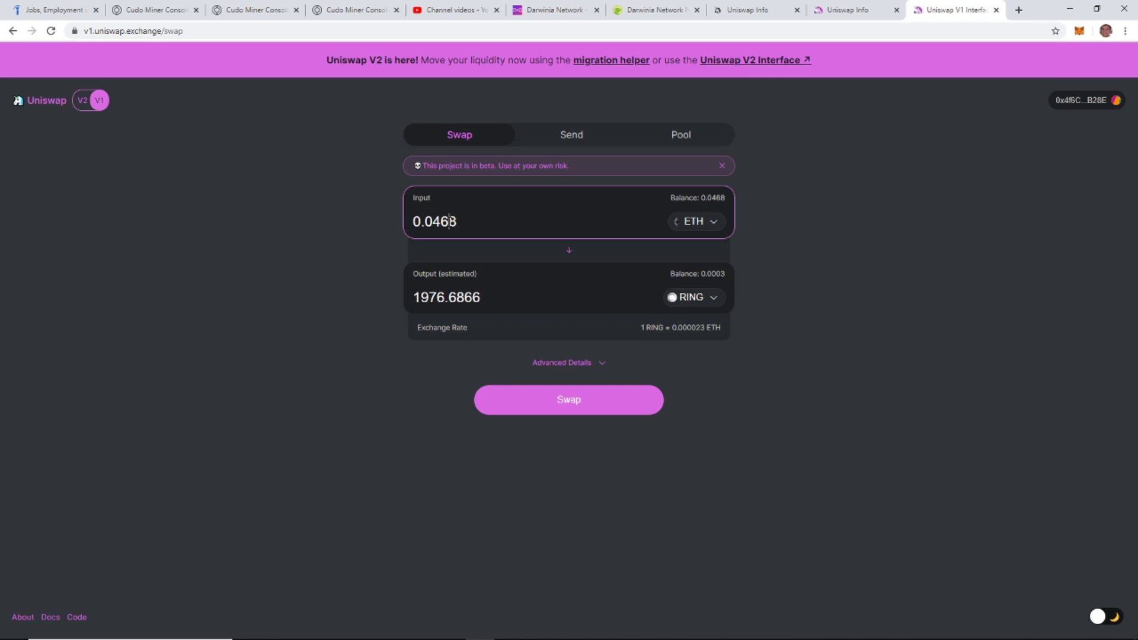
{"action": "left_click_drag", "start_coordinate": [449, 221], "coordinate": [440, 221]}
{"action": "type", "text": "5"}
Step: Show the swap's advanced details, try a 1% additional slippage limit, and set it back to the suggested 0.5%
{"action": "left_click", "coordinate": [603, 364]}
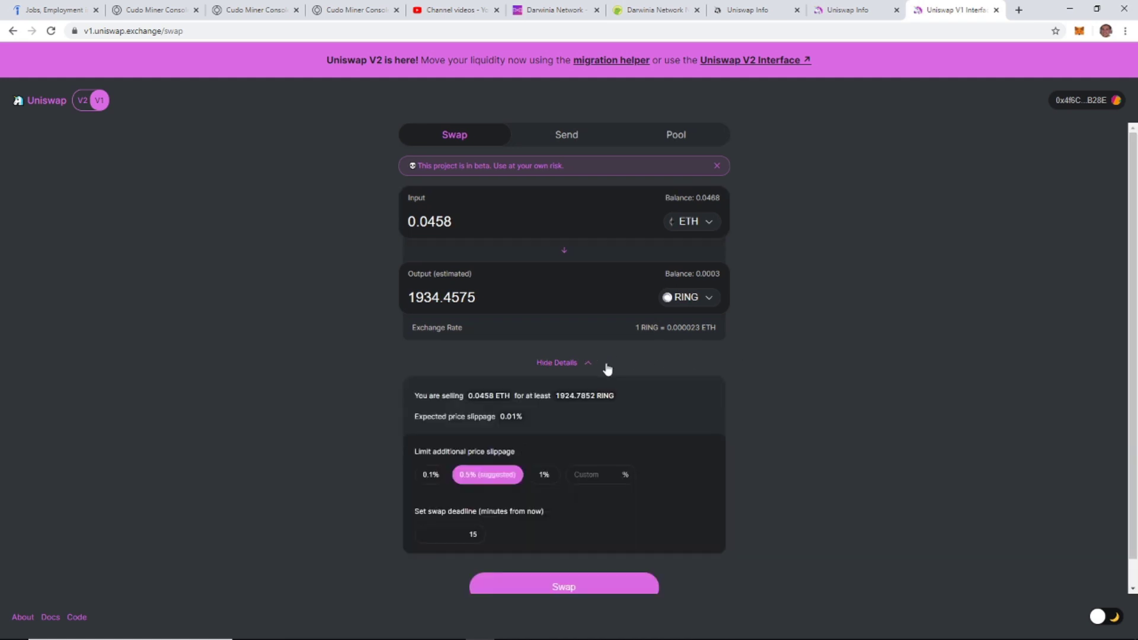
{"action": "scroll", "coordinate": [819, 355], "scroll_direction": "down", "scroll_amount": 1}
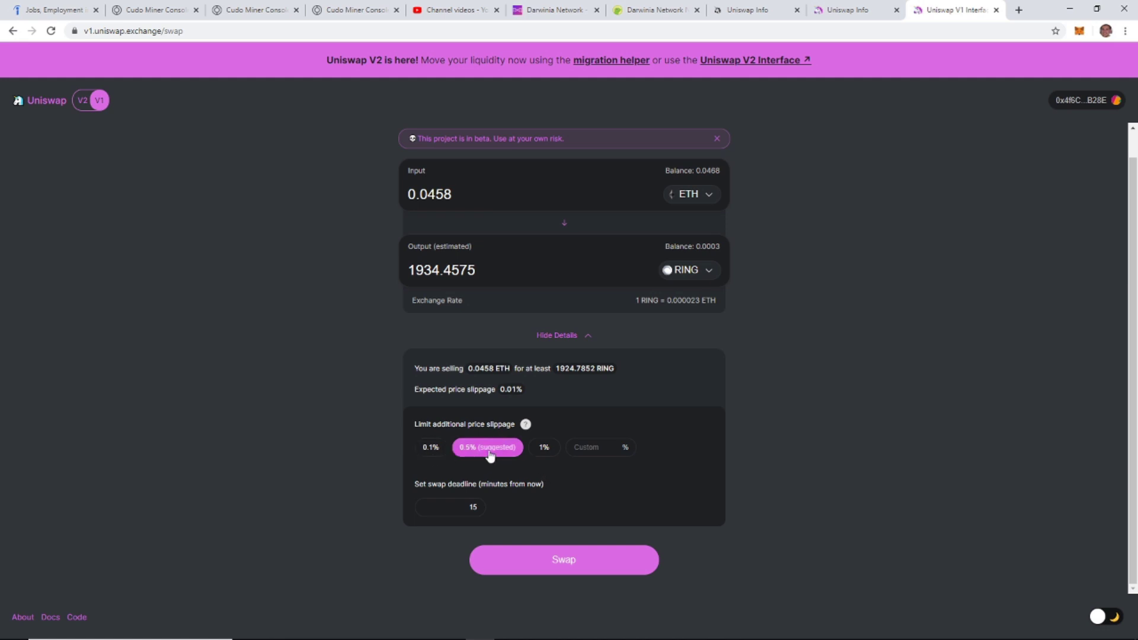
{"action": "left_click", "coordinate": [540, 452]}
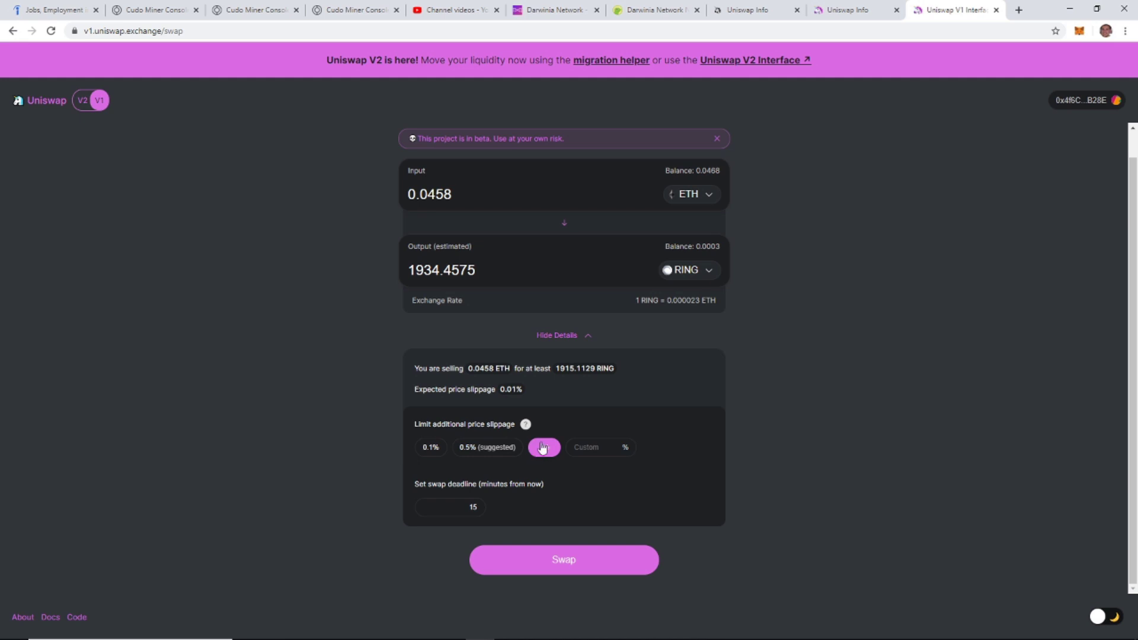
{"action": "left_click", "coordinate": [468, 453]}
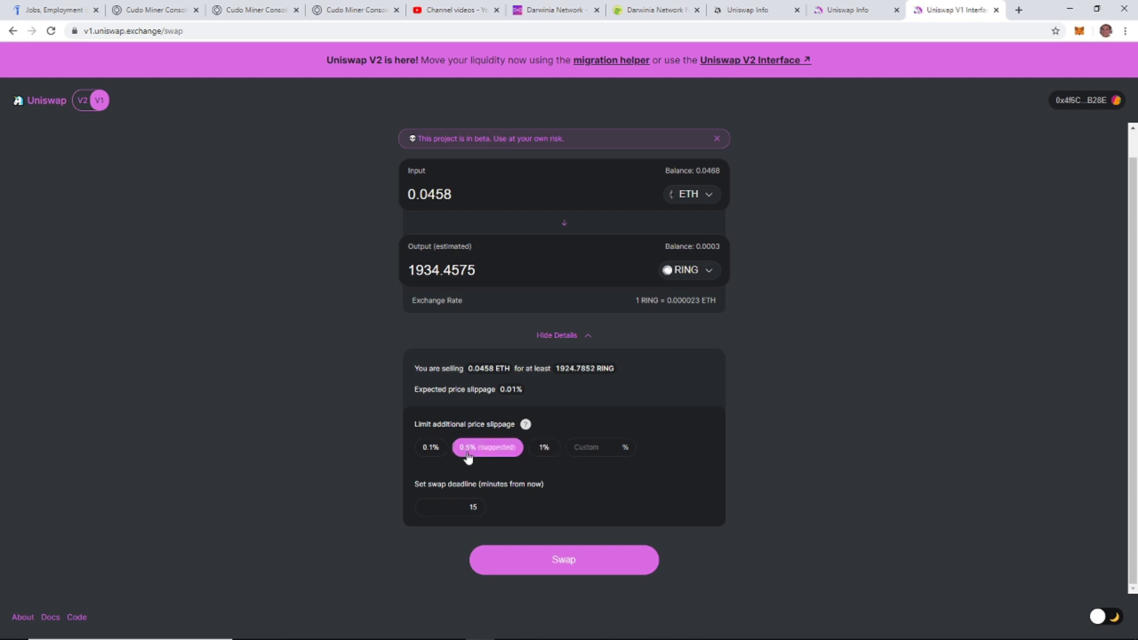
Step: Reopen the swap's advanced details and set the additional price slippage limit to 1%
{"action": "left_click", "coordinate": [585, 336]}
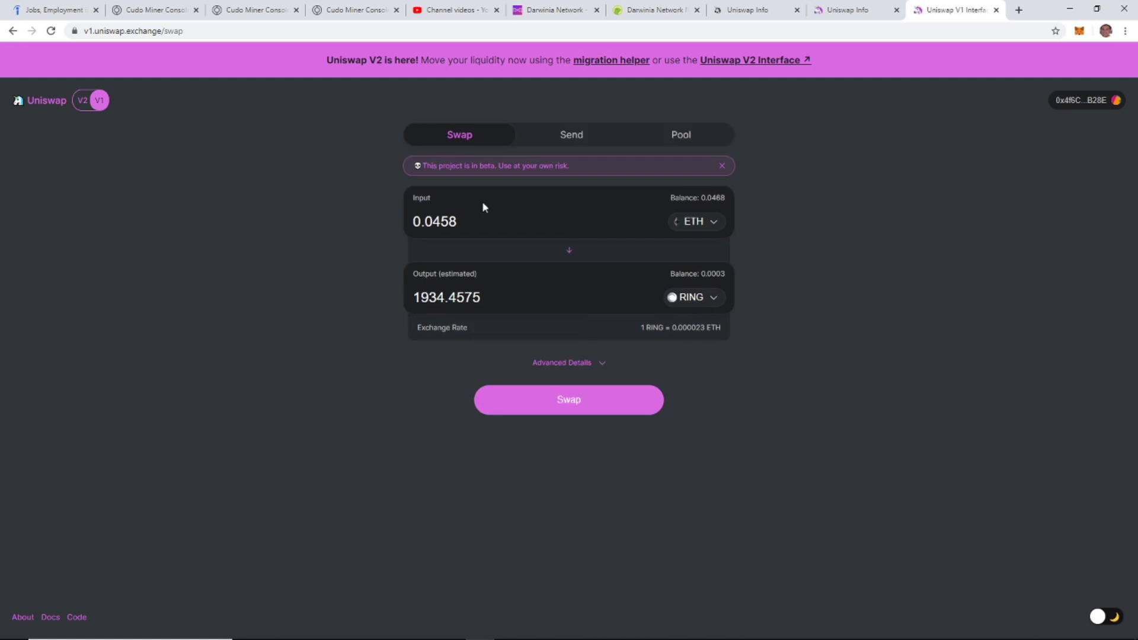
{"action": "left_click", "coordinate": [602, 364]}
{"action": "left_click", "coordinate": [543, 475]}
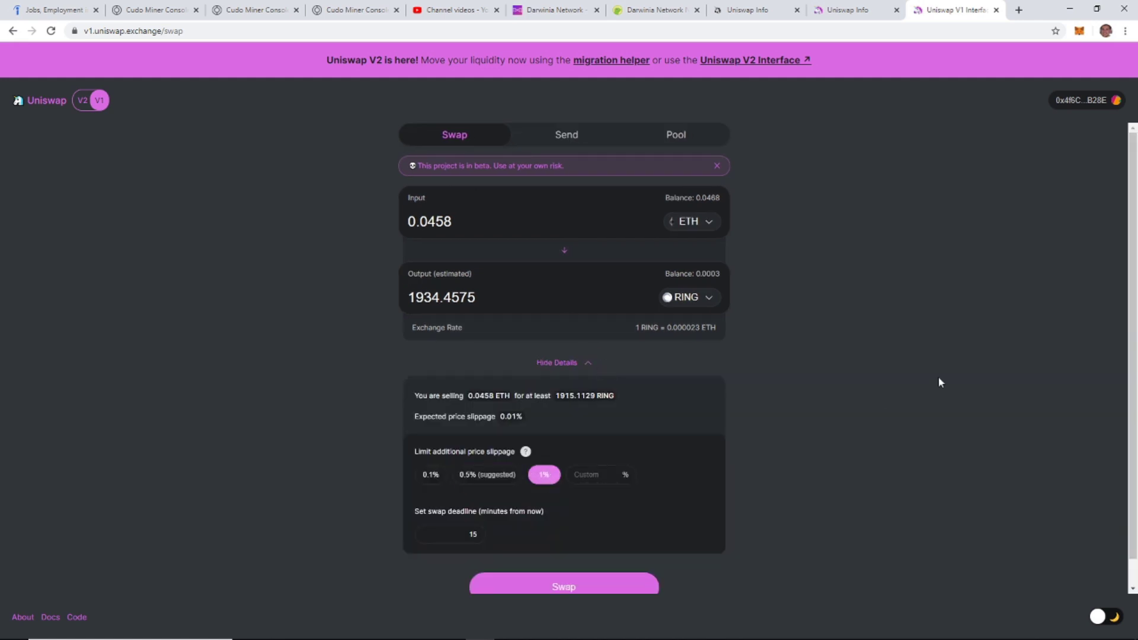
{"action": "scroll", "coordinate": [938, 382], "scroll_direction": "down", "scroll_amount": 1}
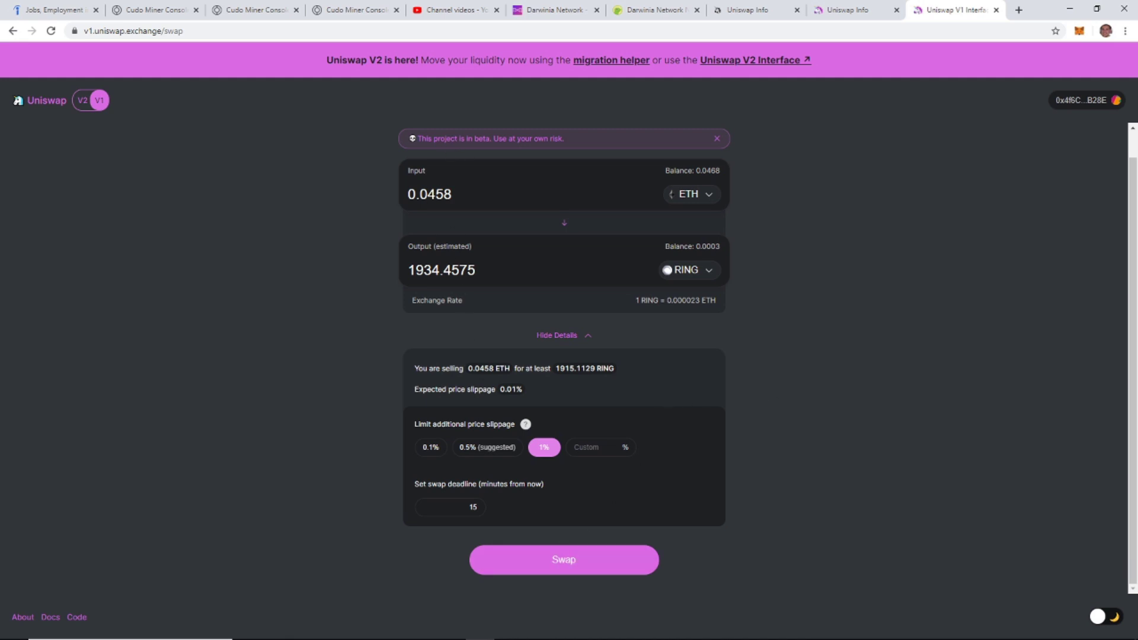
Step: Try to submit the 0.0458 ETH swap for RING and reject the transaction in MetaMask
{"action": "left_click", "coordinate": [573, 562]}
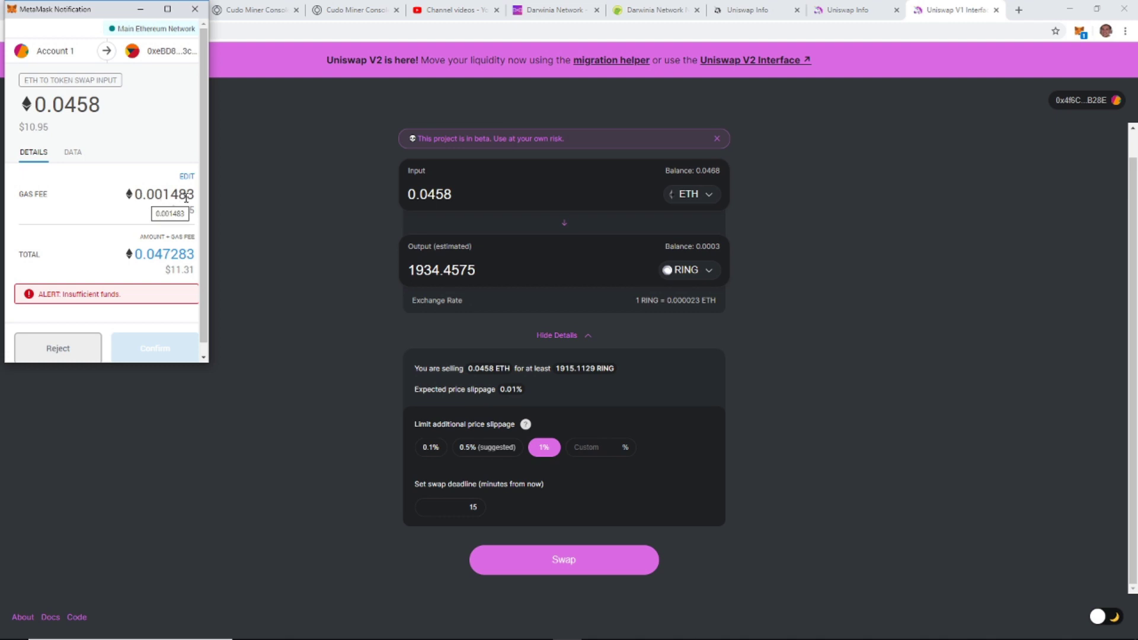
{"action": "left_click", "coordinate": [59, 356]}
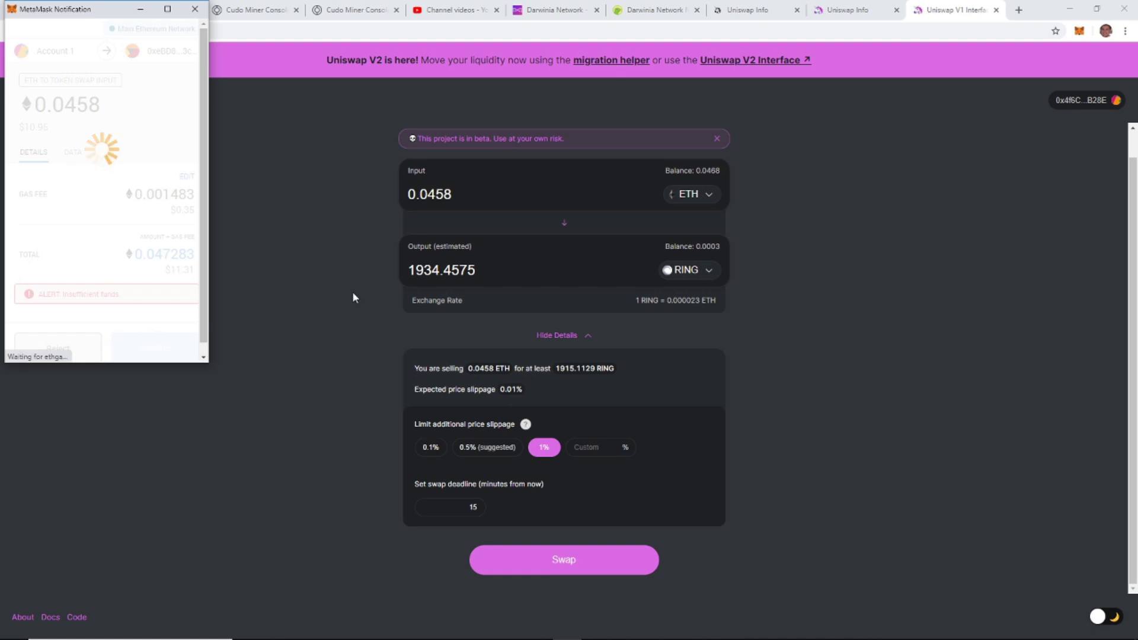
{"action": "left_click", "coordinate": [195, 9]}
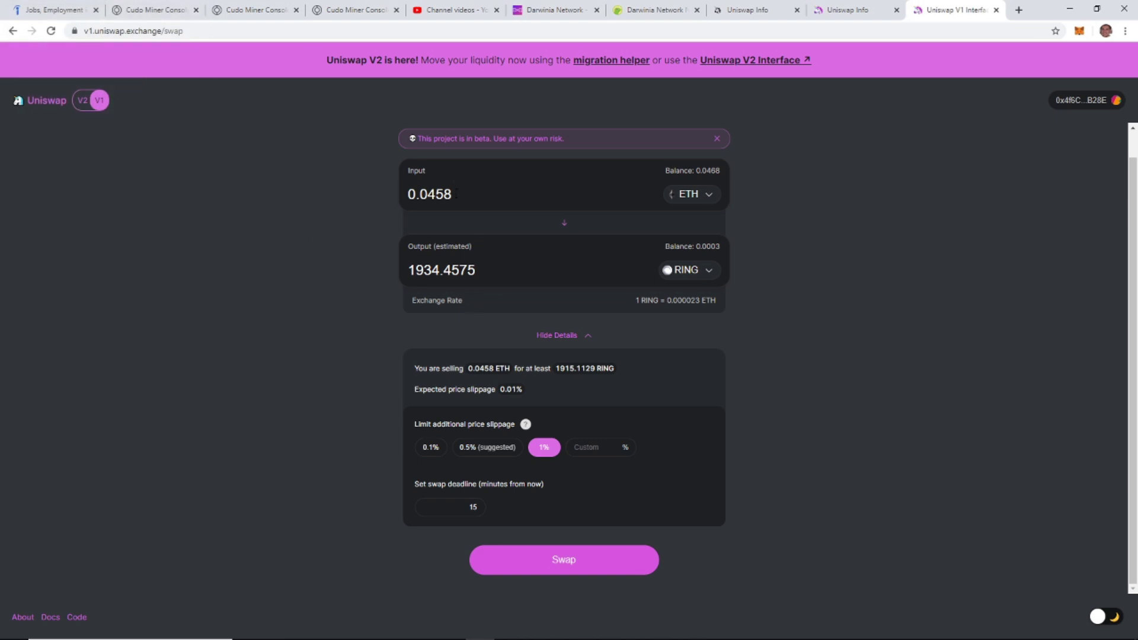
Step: Reduce the swap's input amount to 0.0456 ETH
{"action": "left_click", "coordinate": [451, 194]}
{"action": "left_click_drag", "start_coordinate": [452, 194], "coordinate": [444, 194]}
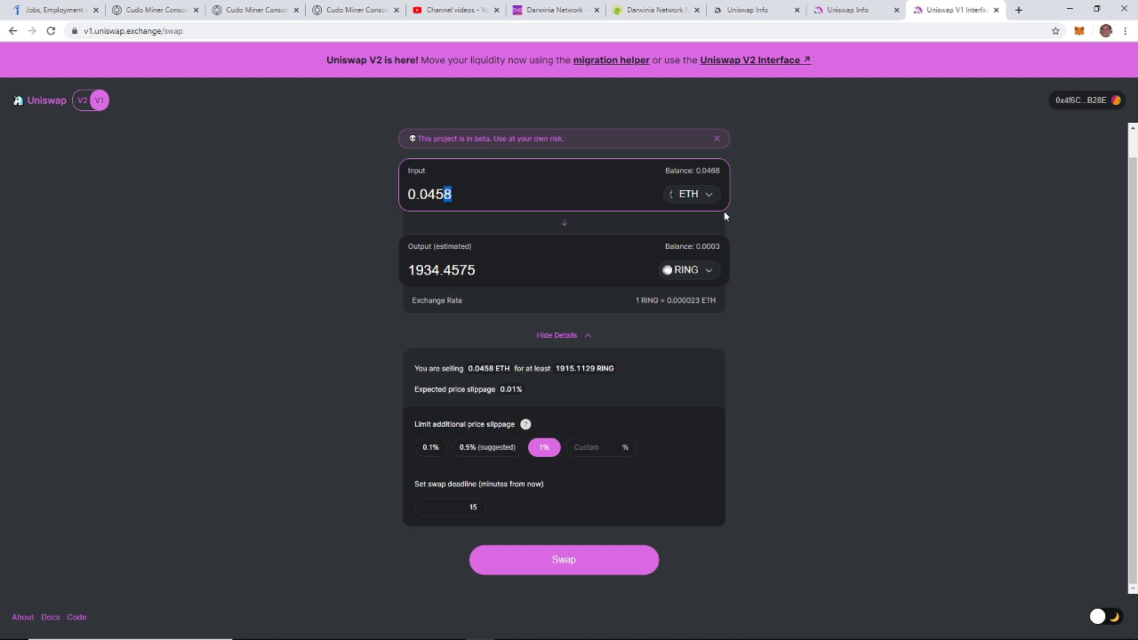
{"action": "type", "text": "6"}
{"action": "left_click", "coordinate": [848, 220]}
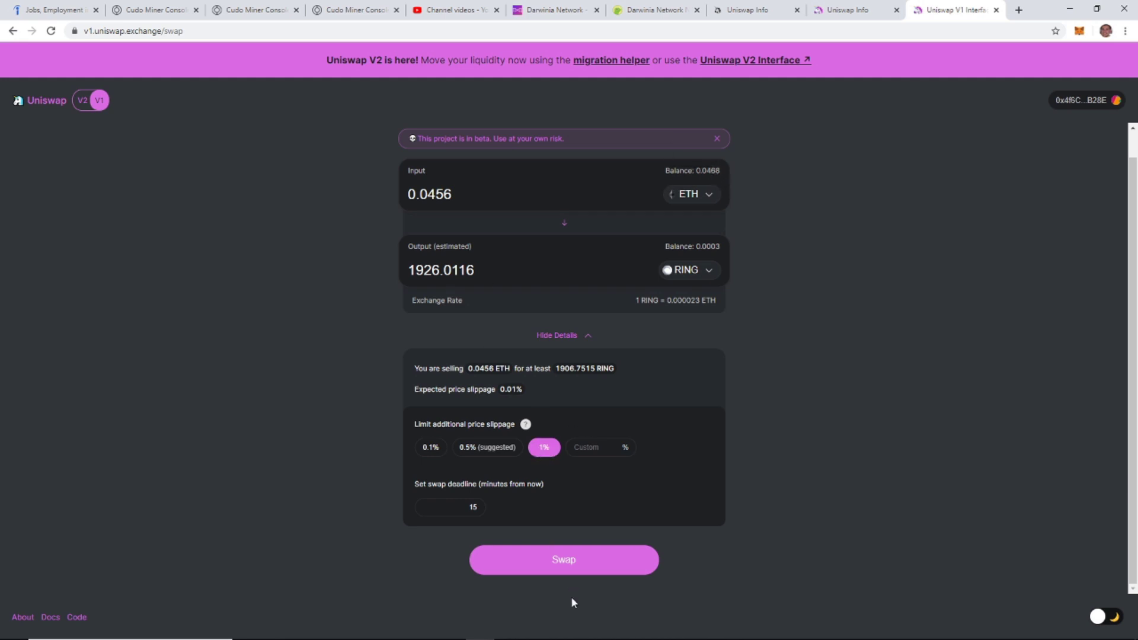
Step: Try to submit the 0.0456 ETH swap, review its costs, and reject the transaction in MetaMask
{"action": "left_click", "coordinate": [574, 572]}
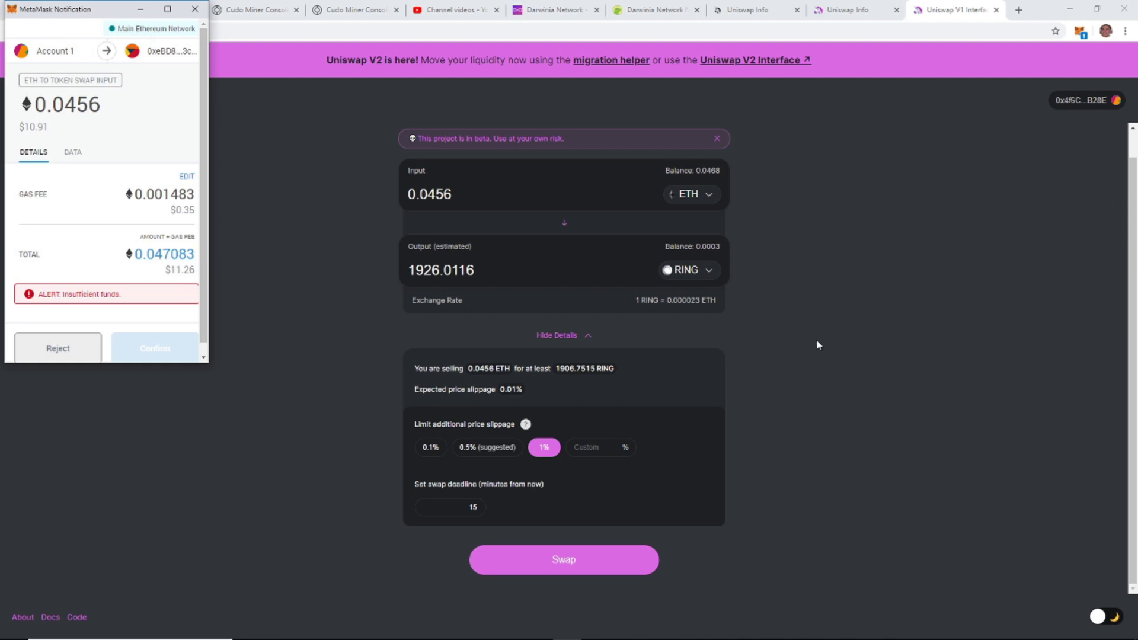
{"action": "left_click_drag", "start_coordinate": [205, 159], "coordinate": [211, 174]}
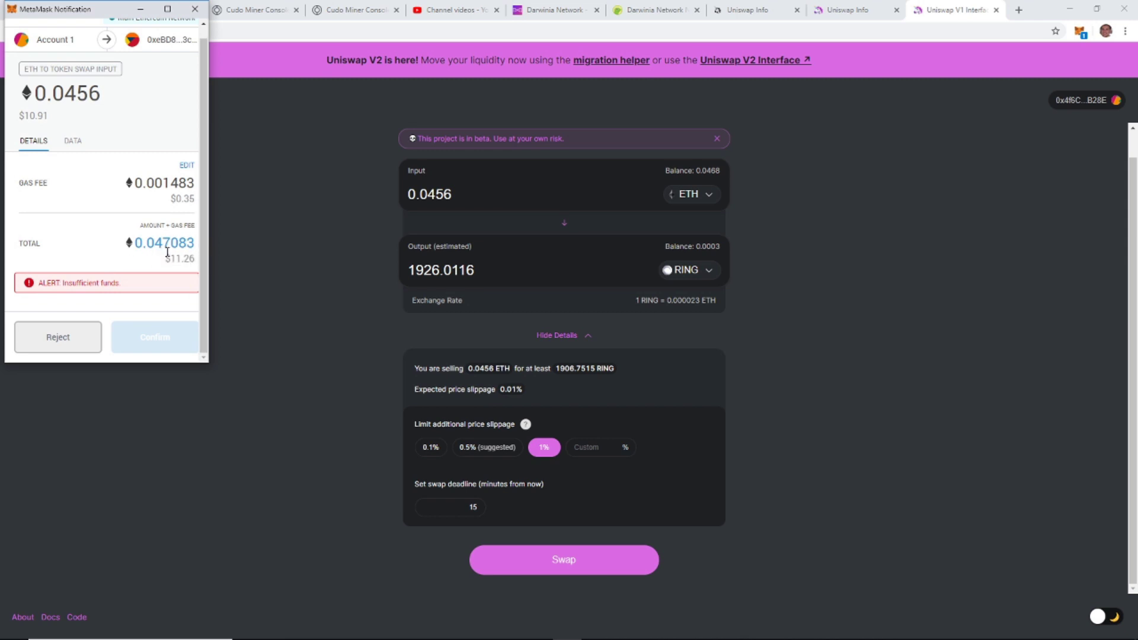
{"action": "left_click", "coordinate": [59, 337]}
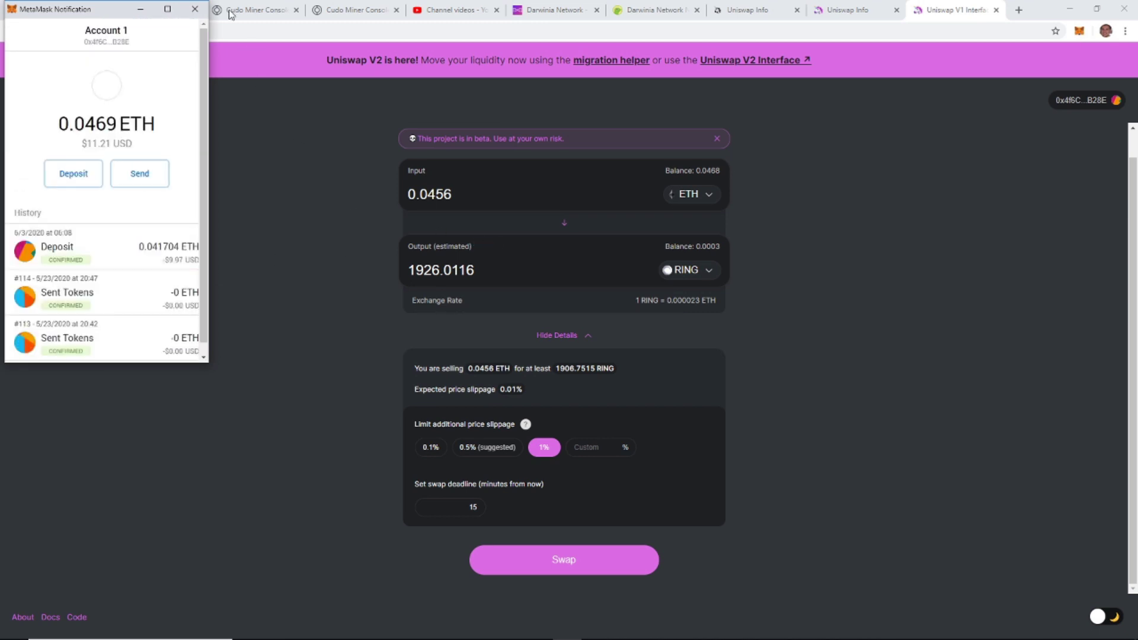
{"action": "left_click", "coordinate": [195, 9]}
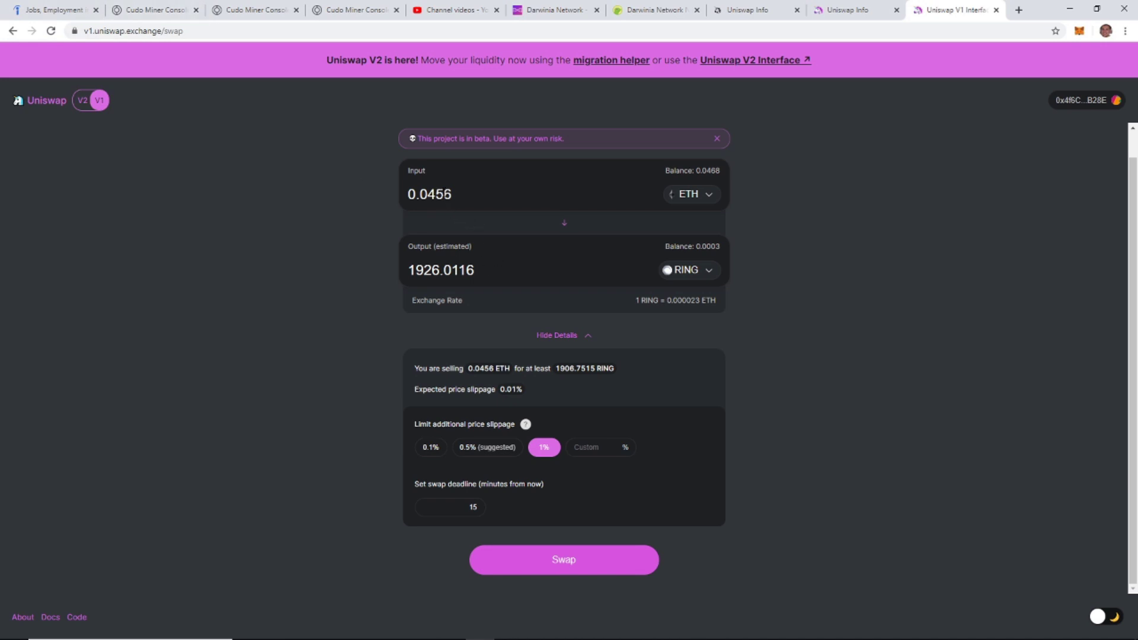
Step: Set the swap's input amount to 0.044 ETH
{"action": "left_click", "coordinate": [445, 193]}
{"action": "left_click_drag", "start_coordinate": [444, 194], "coordinate": [436, 193]}
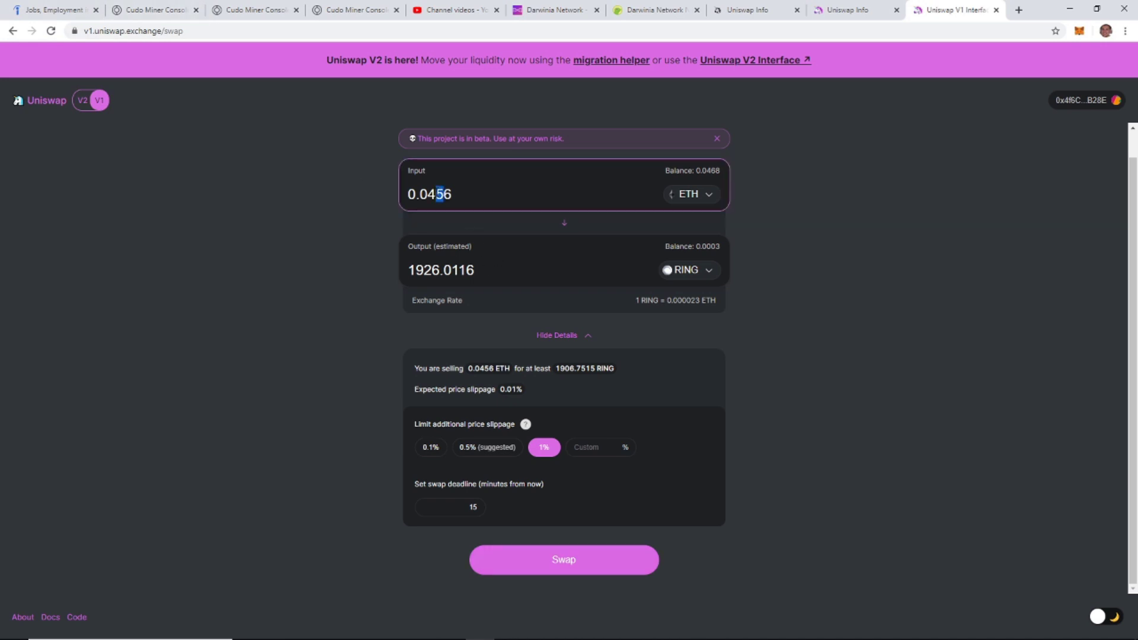
{"action": "type", "text": "4"}
{"action": "key", "text": "BackSpace"}
{"action": "left_click", "coordinate": [863, 277]}
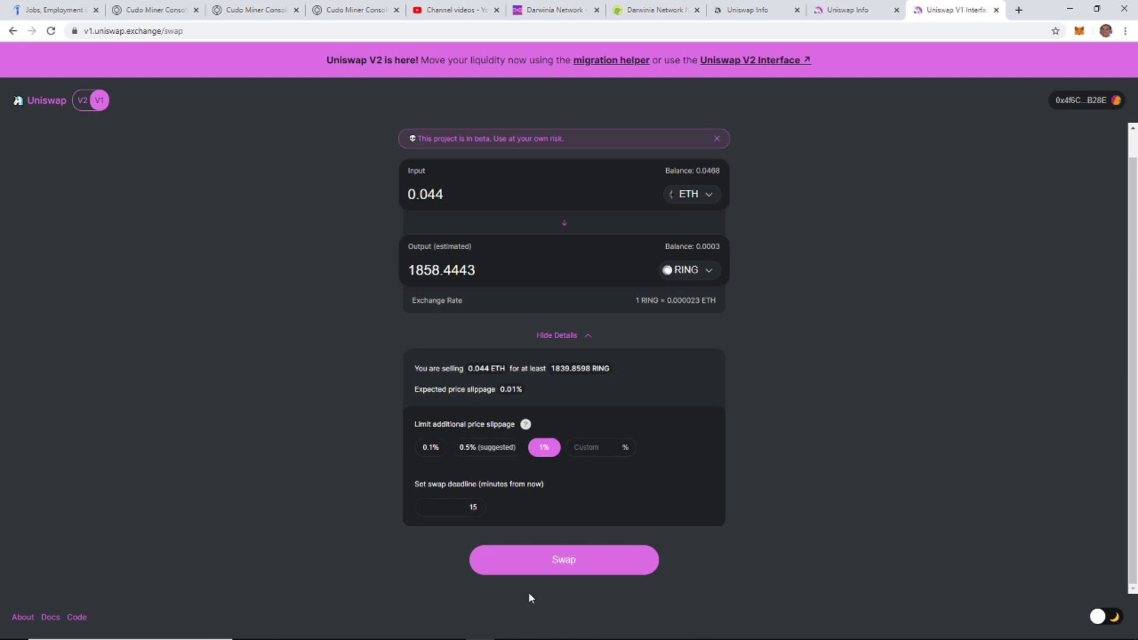
Step: Submit the 0.044 ETH swap for RING and confirm the transaction in MetaMask
{"action": "left_click", "coordinate": [565, 567]}
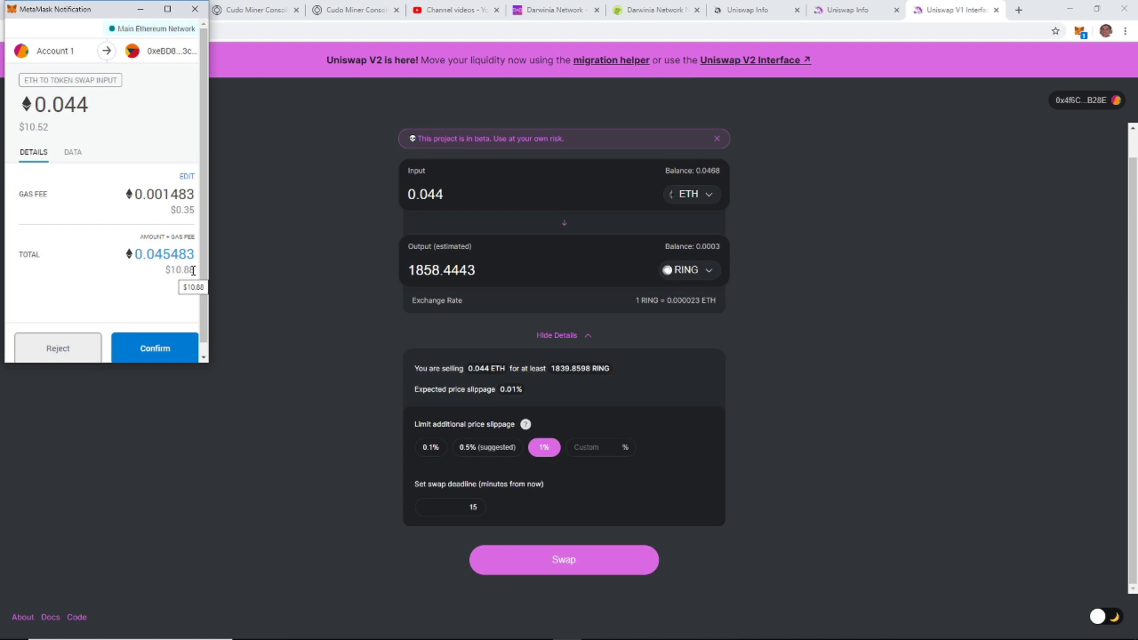
{"action": "scroll", "coordinate": [143, 280], "scroll_direction": "down", "scroll_amount": 1}
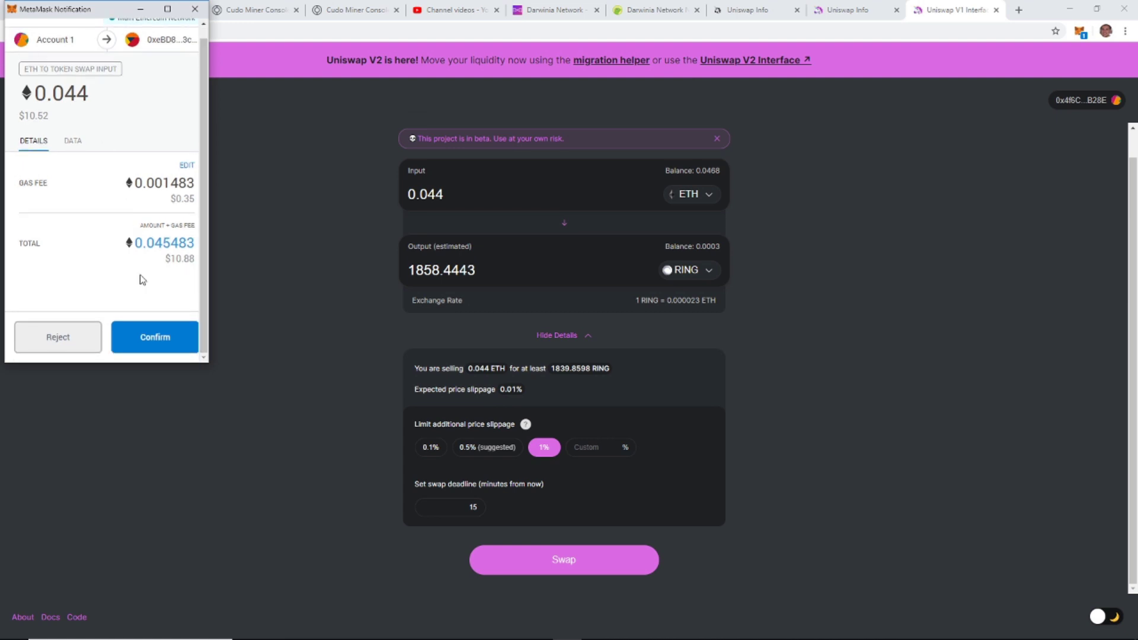
{"action": "left_click", "coordinate": [153, 341]}
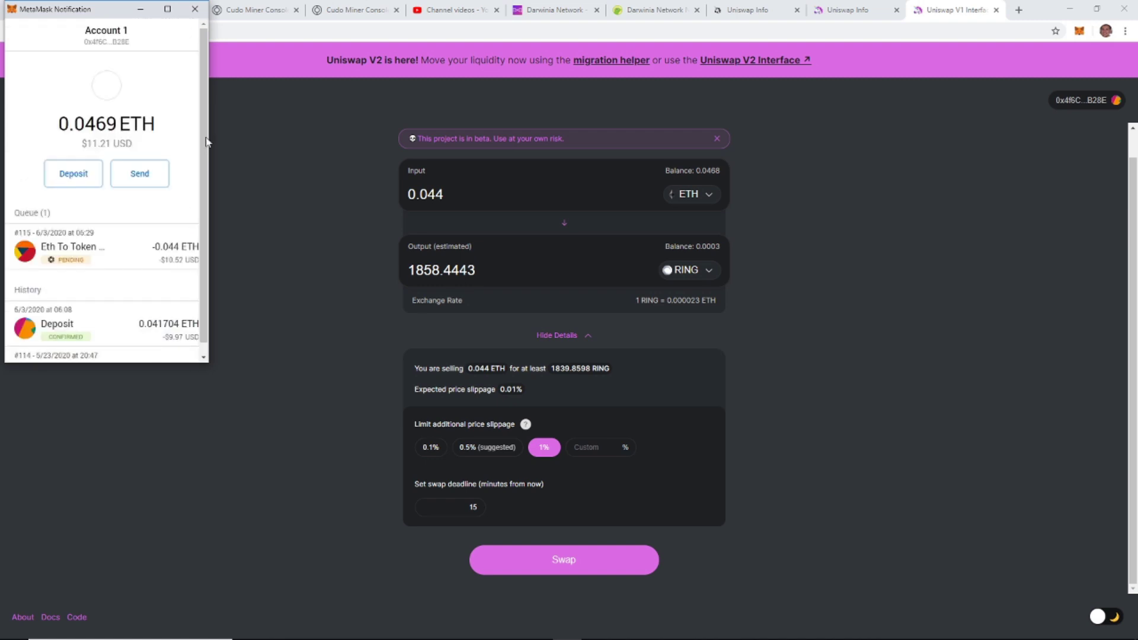
{"action": "left_click", "coordinate": [200, 205]}
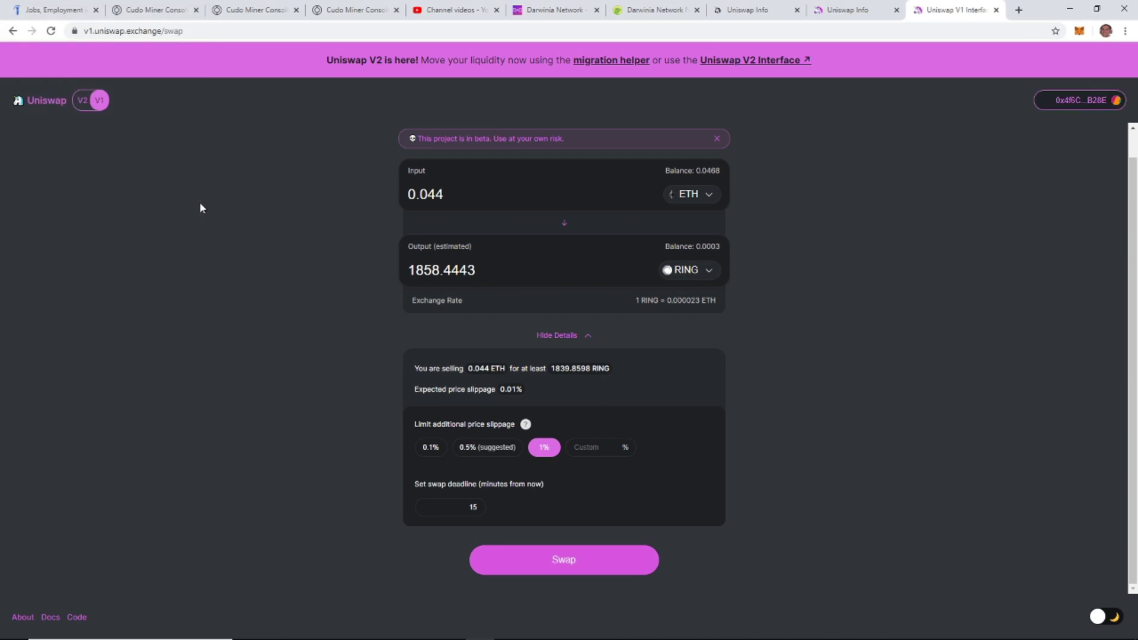
Step: Review the pending ETH-to-token swap's details in MetaMask and view the transaction on Etherscan
{"action": "left_click", "coordinate": [1079, 31]}
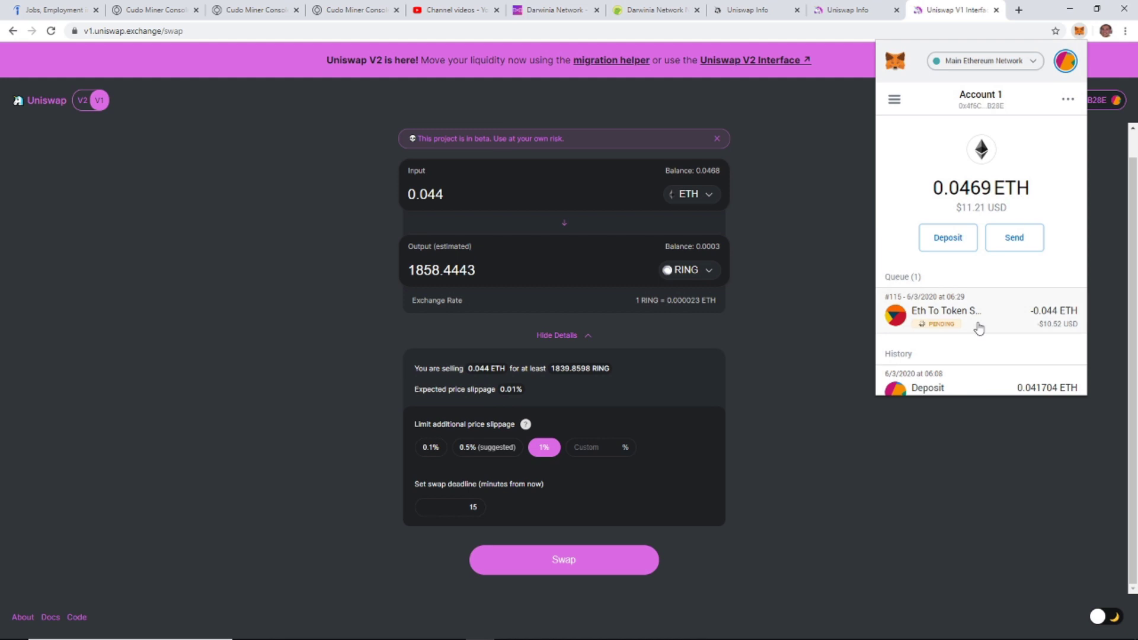
{"action": "left_click", "coordinate": [1019, 314]}
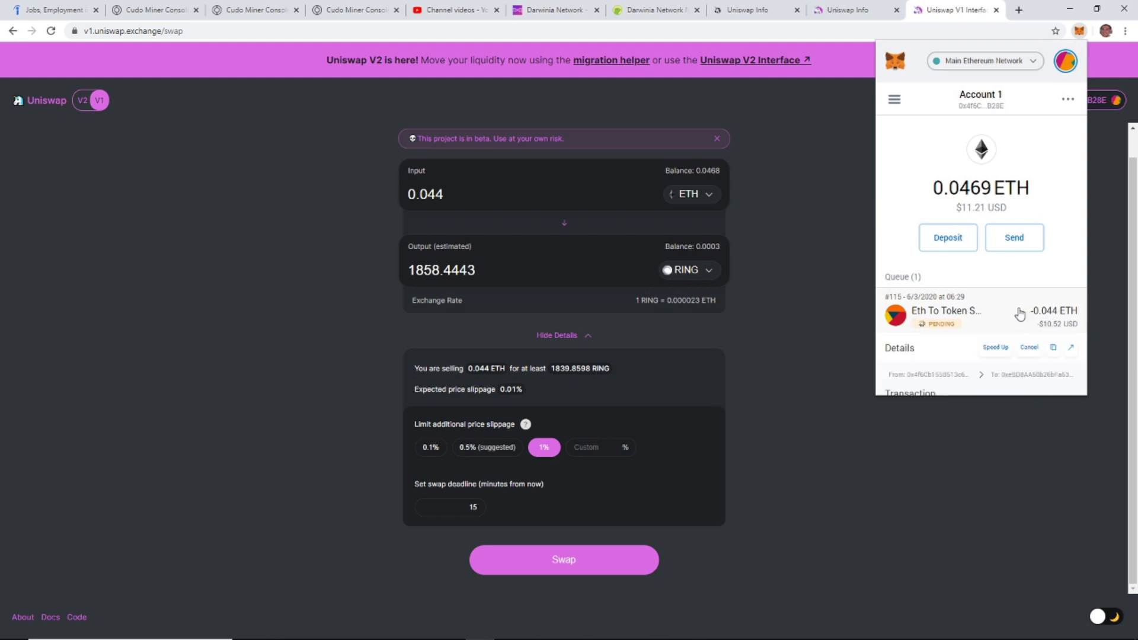
{"action": "scroll", "coordinate": [1013, 313], "scroll_direction": "down", "scroll_amount": 3}
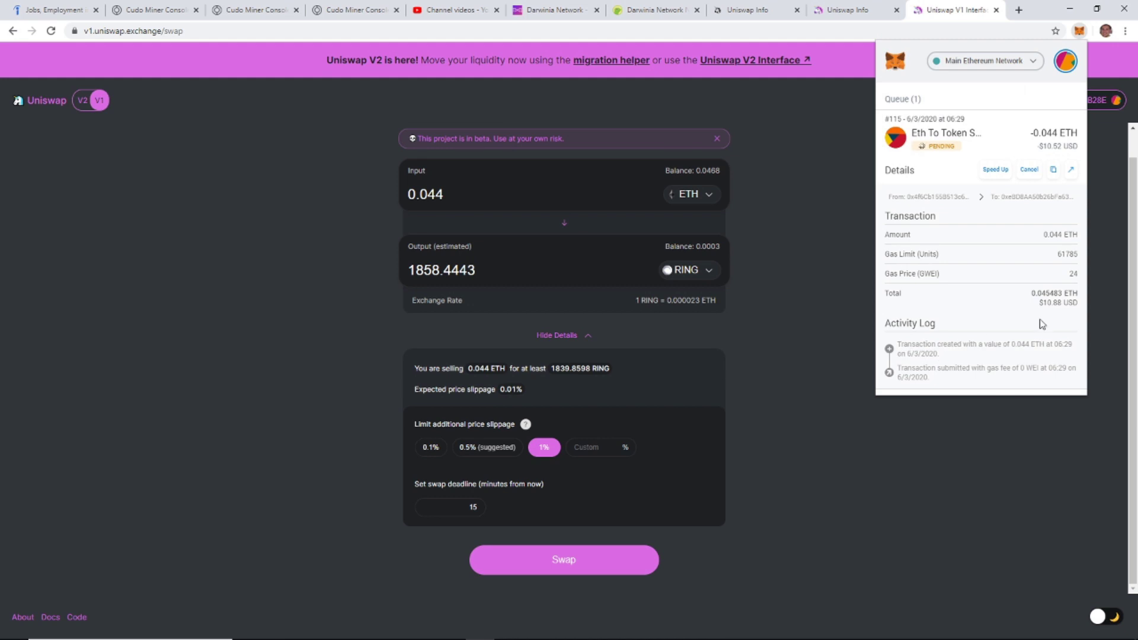
{"action": "scroll", "coordinate": [1041, 320], "scroll_direction": "up", "scroll_amount": 2}
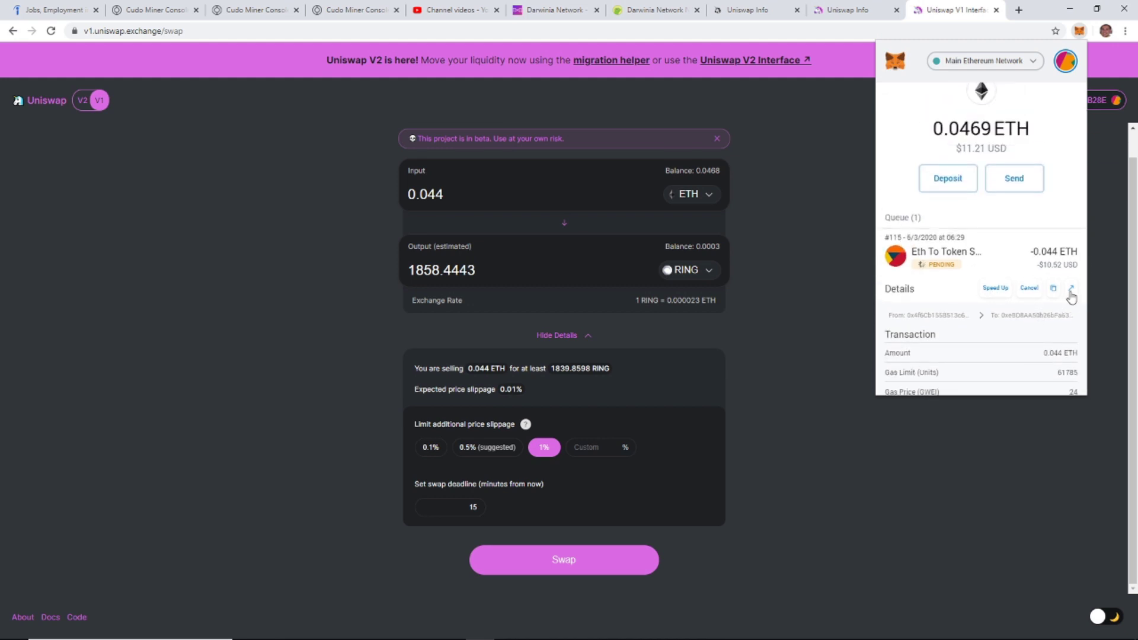
{"action": "left_click", "coordinate": [1070, 291]}
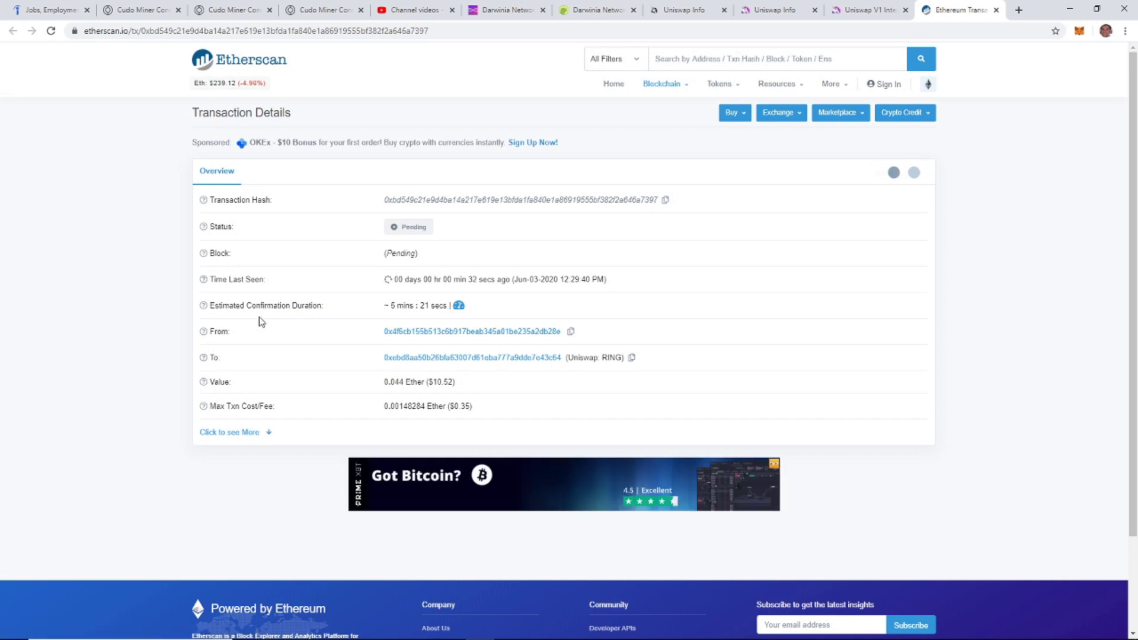
{"action": "mouse_move", "coordinate": [383, 315]}
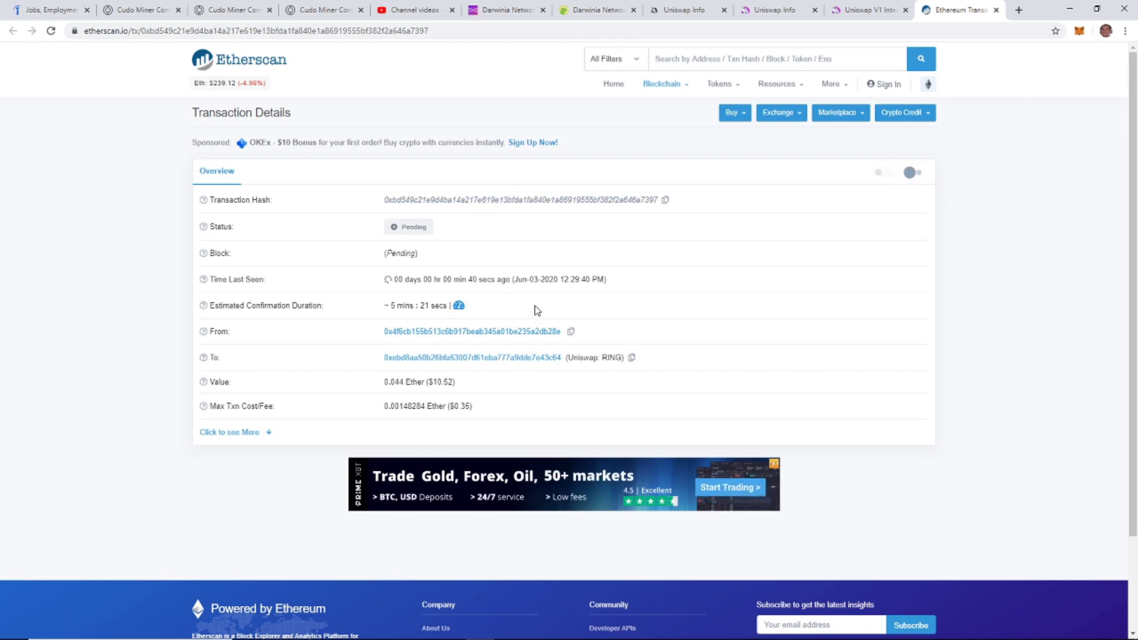
Step: Return to RING's Uniswap Info page and check the ETH balance and transaction history in MetaMask
{"action": "key", "text": "ctrl+shift+Tab"}
{"action": "key", "text": "ctrl+shift+Tab"}
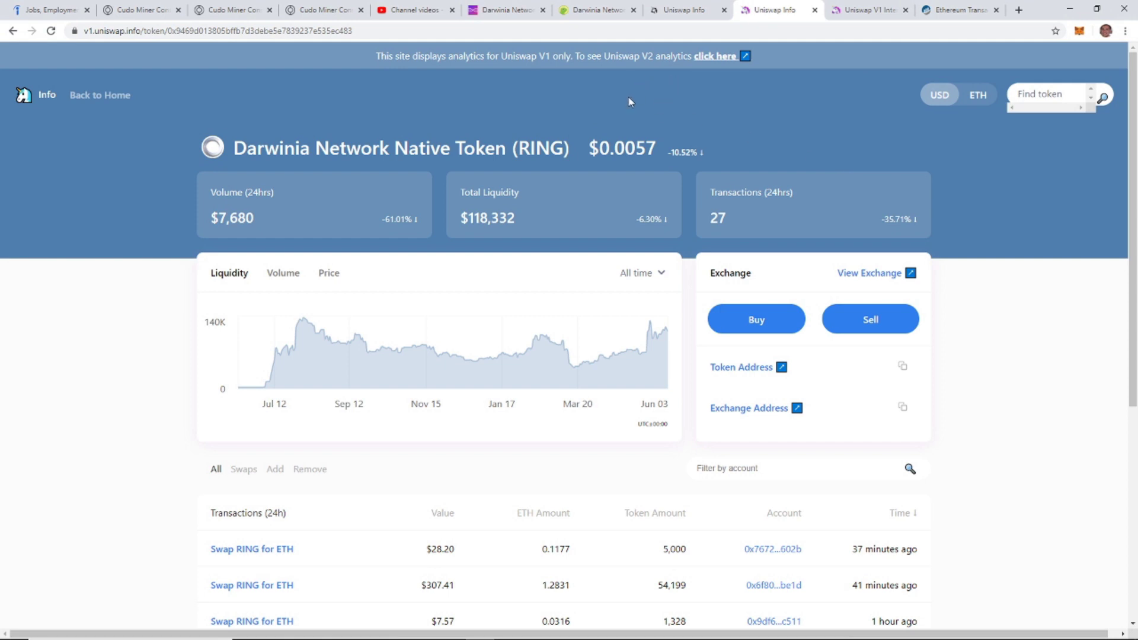
{"action": "left_click", "coordinate": [1079, 31]}
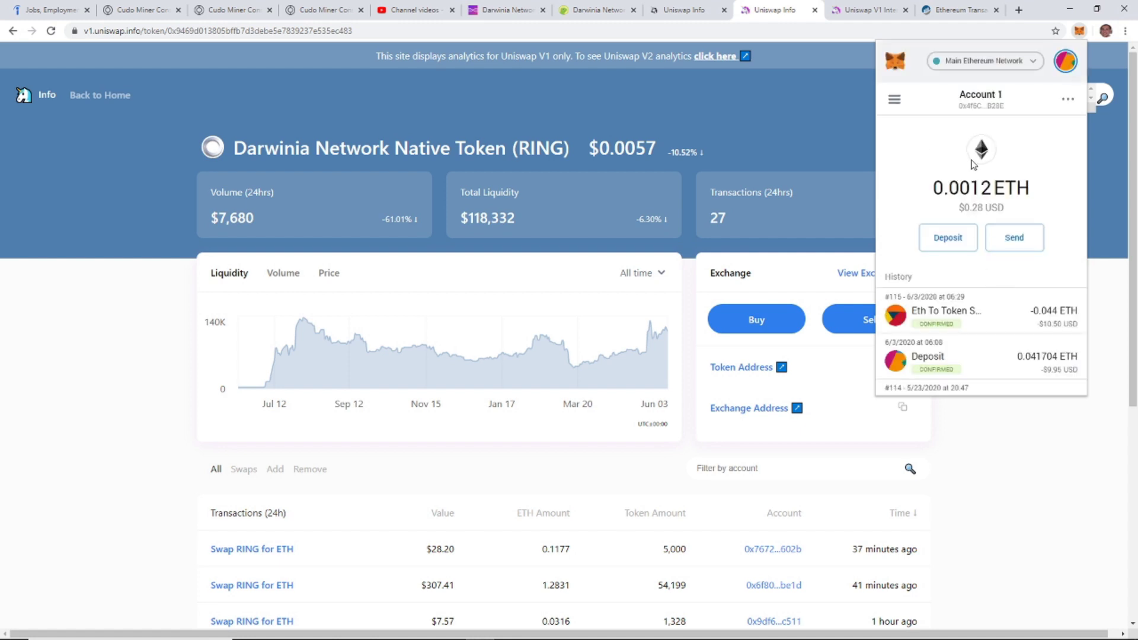
{"action": "scroll", "coordinate": [974, 168], "scroll_direction": "down", "scroll_amount": 5}
{"action": "scroll", "coordinate": [974, 168], "scroll_direction": "up", "scroll_amount": 5}
Step: Look through the MetaMask account's token list for RING and close the list
{"action": "left_click", "coordinate": [895, 102]}
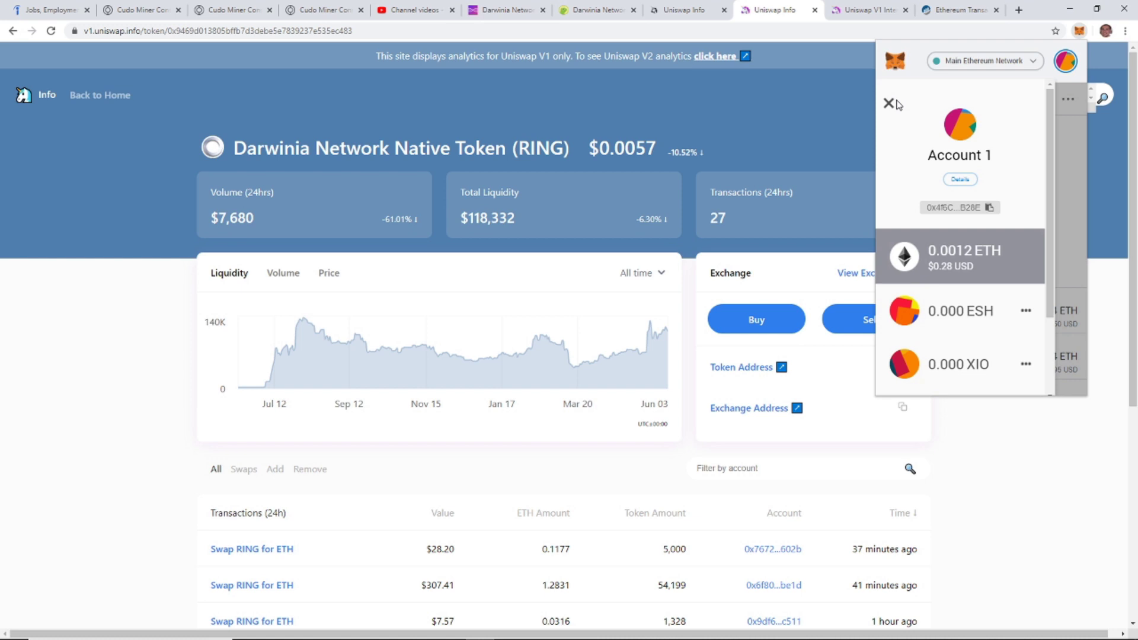
{"action": "scroll", "coordinate": [977, 261], "scroll_direction": "down", "scroll_amount": 3}
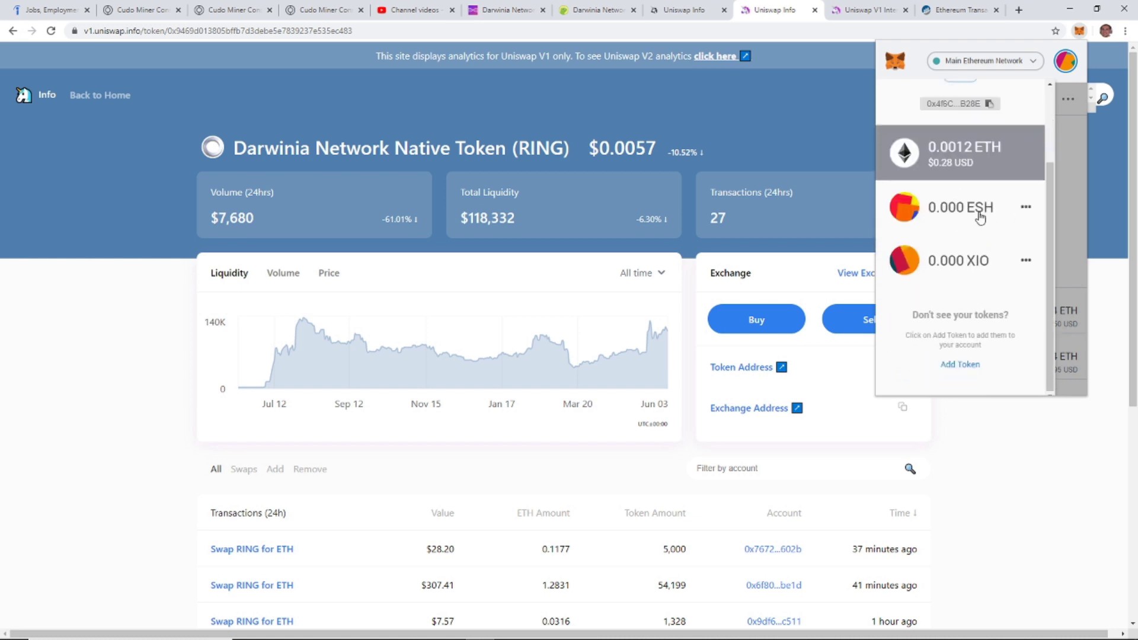
{"action": "scroll", "coordinate": [989, 273], "scroll_direction": "up", "scroll_amount": 3}
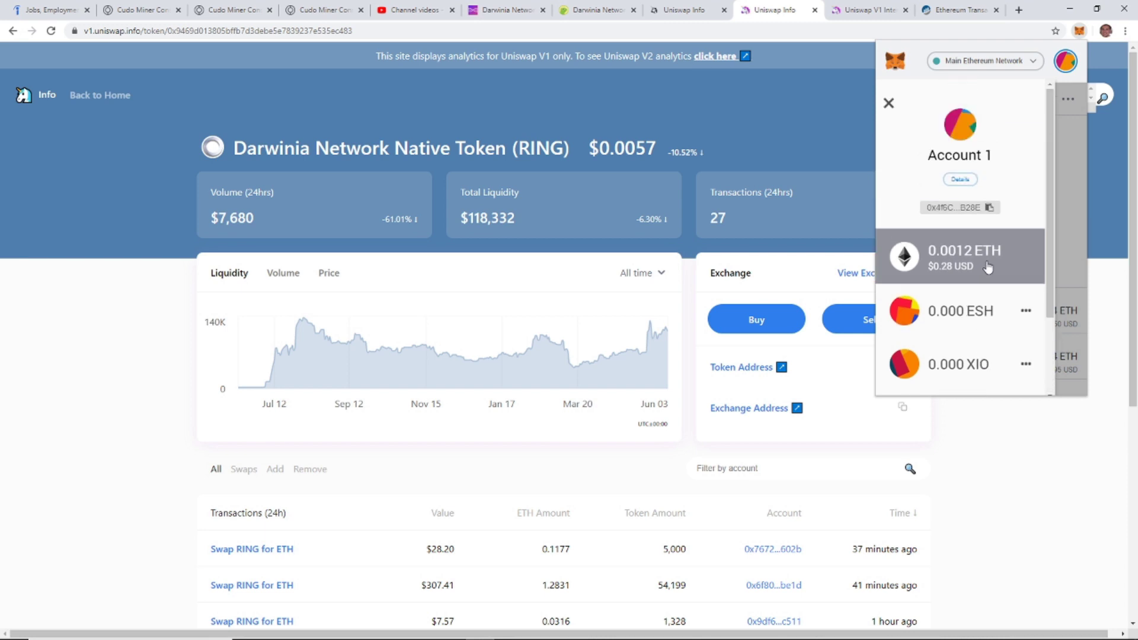
{"action": "scroll", "coordinate": [988, 268], "scroll_direction": "down", "scroll_amount": 3}
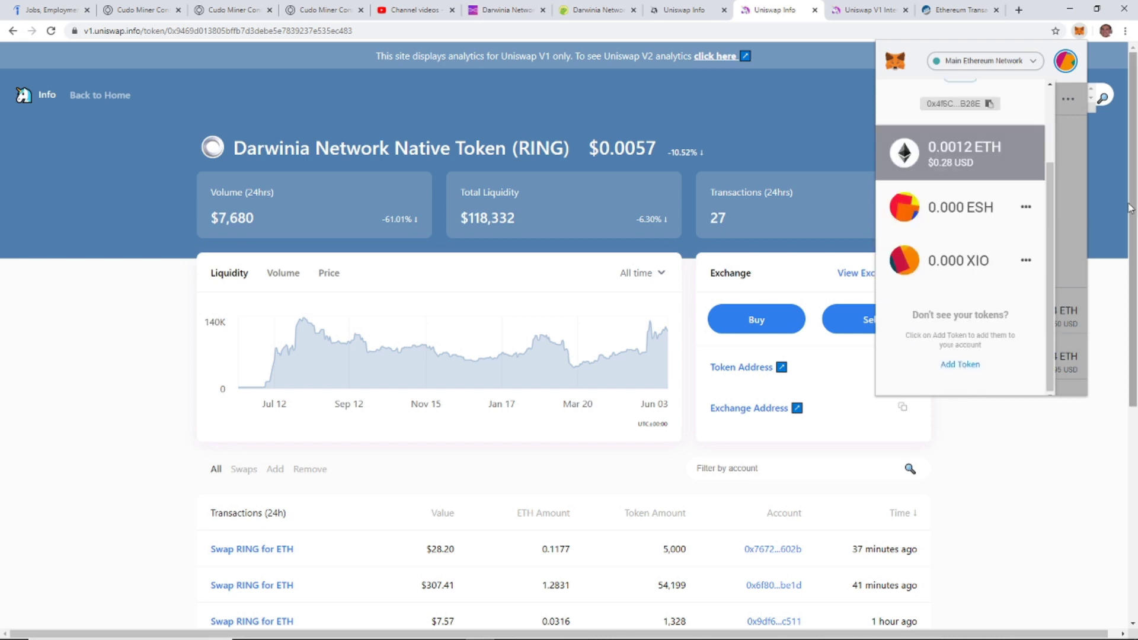
{"action": "left_click", "coordinate": [1074, 165]}
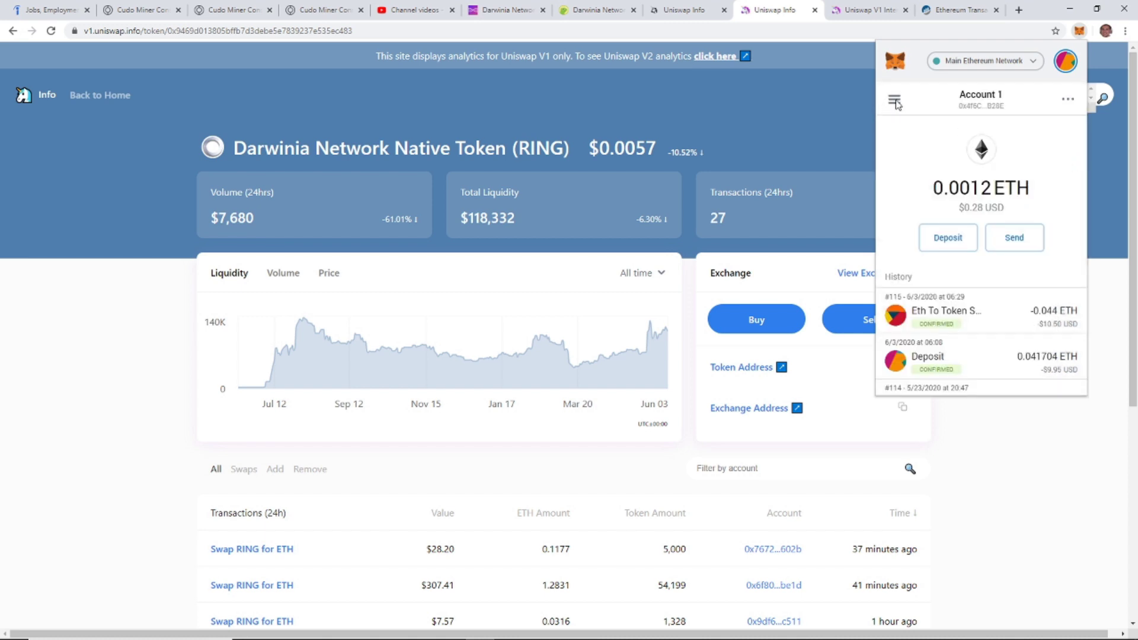
{"action": "left_click", "coordinate": [897, 103]}
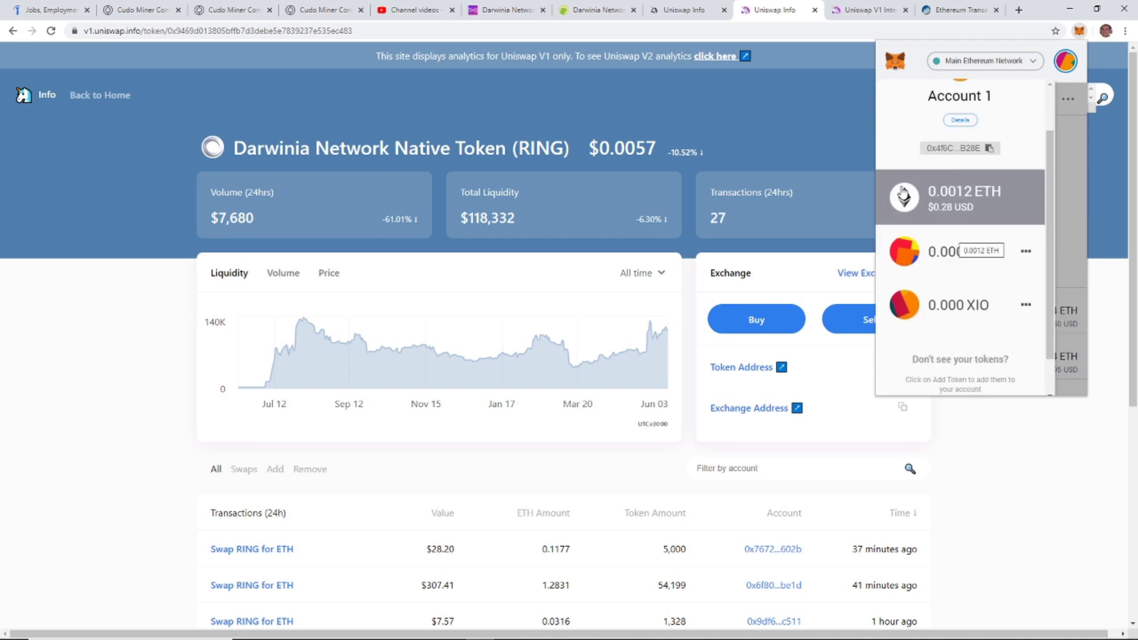
{"action": "scroll", "coordinate": [957, 261], "scroll_direction": "down", "scroll_amount": 2}
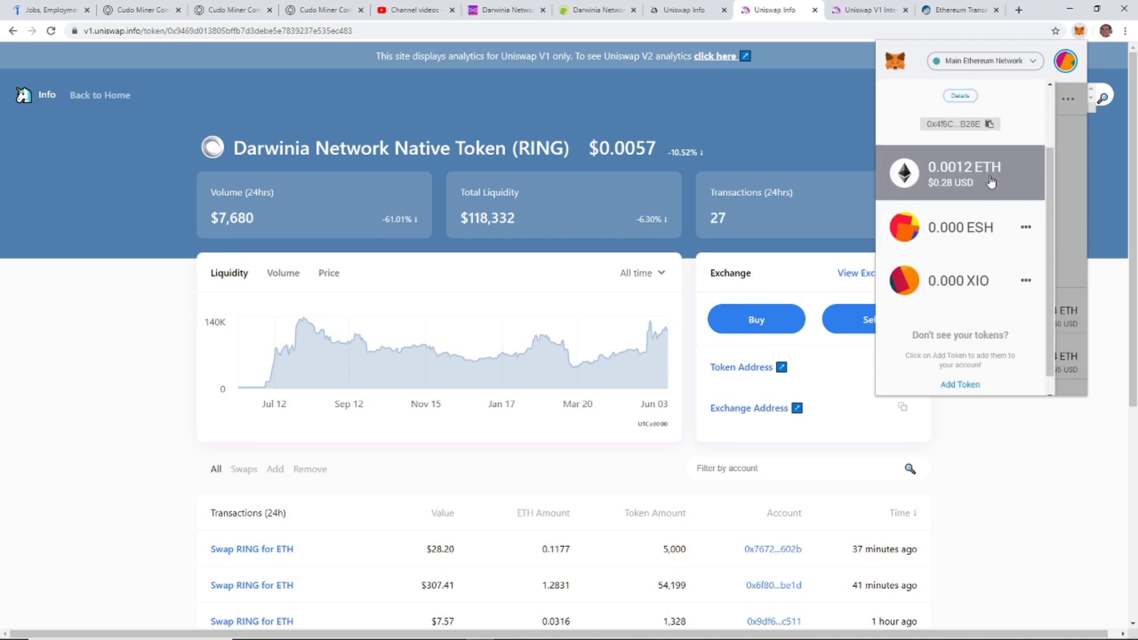
{"action": "left_click", "coordinate": [961, 365]}
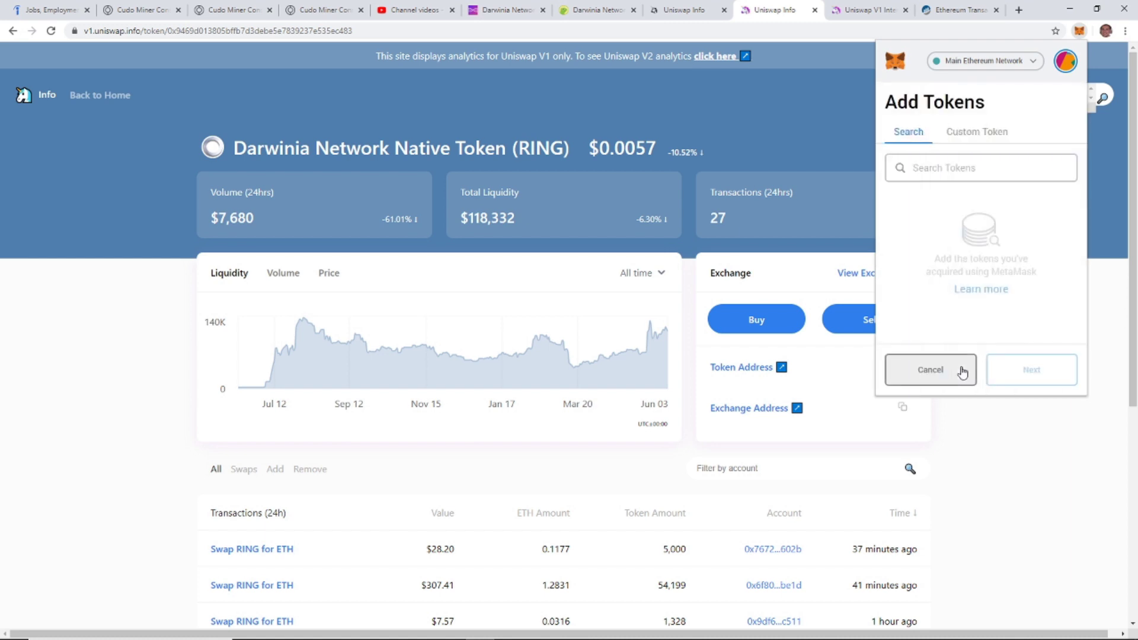
{"action": "left_click", "coordinate": [978, 137]}
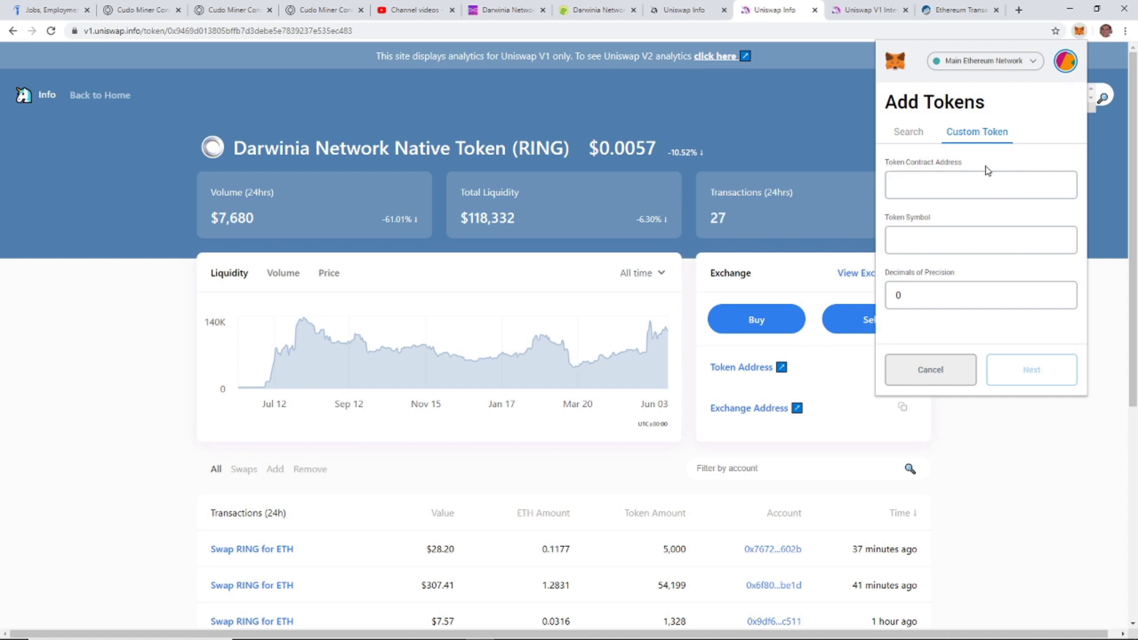
{"action": "left_click", "coordinate": [924, 186]}
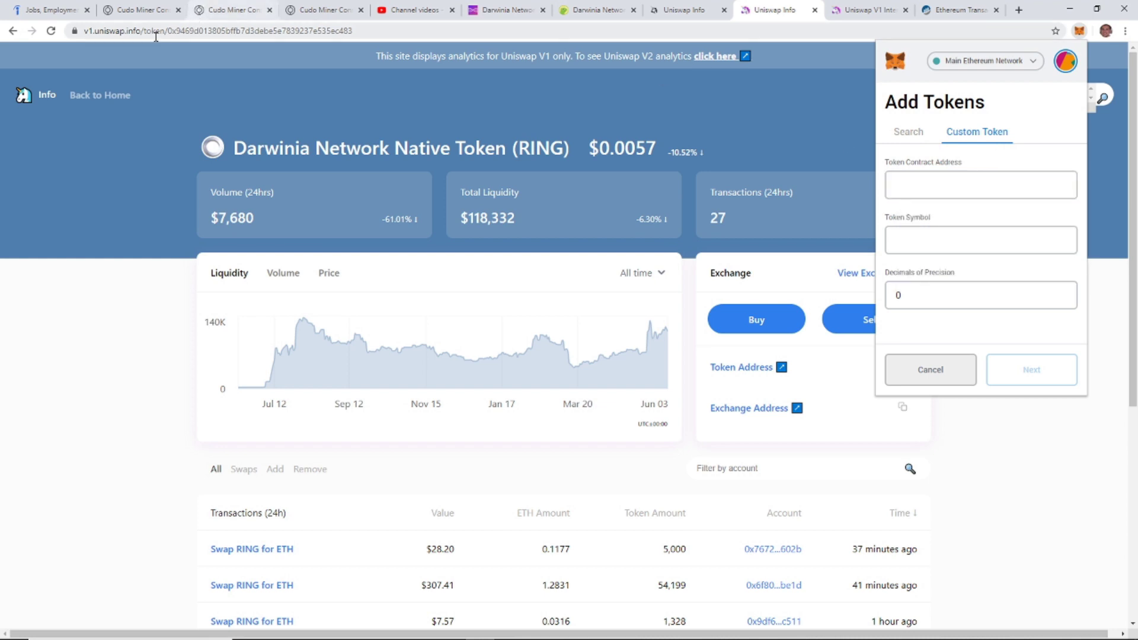
Step: Copy the RING token's contract address from the Uniswap Info page's URL
{"action": "left_click_drag", "start_coordinate": [169, 30], "coordinate": [380, 30]}
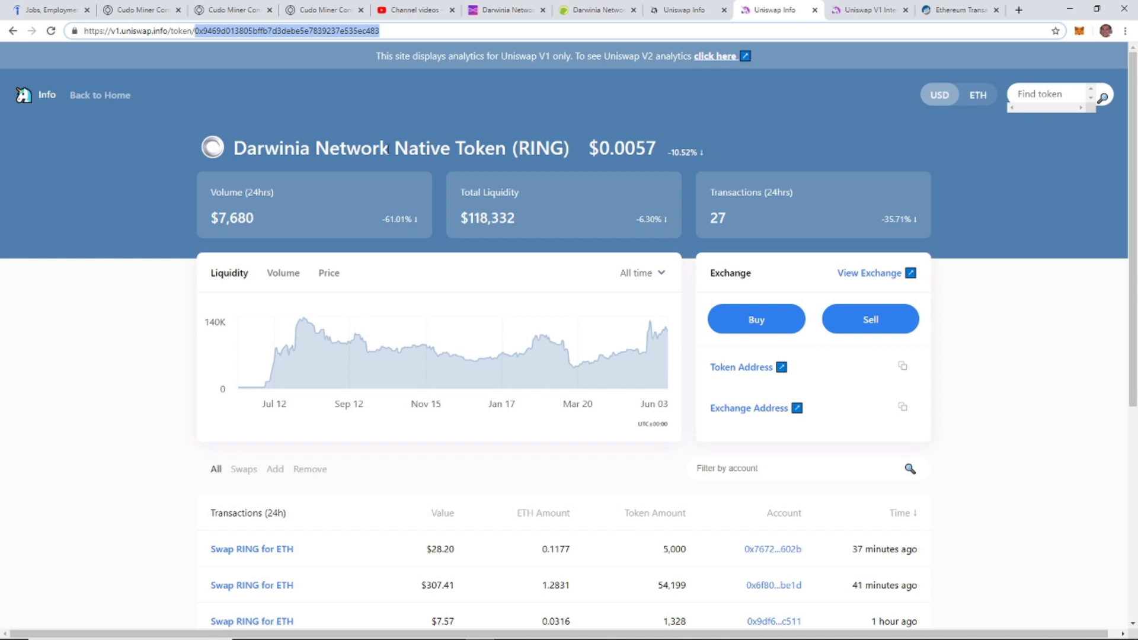
{"action": "right_click", "coordinate": [253, 32]}
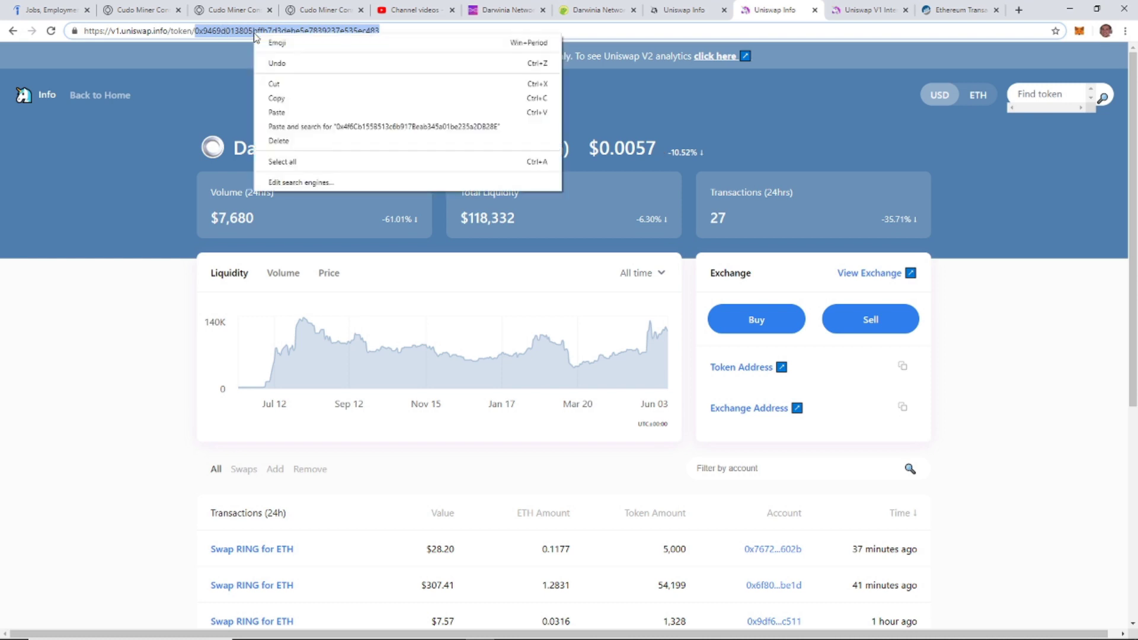
{"action": "left_click", "coordinate": [298, 99]}
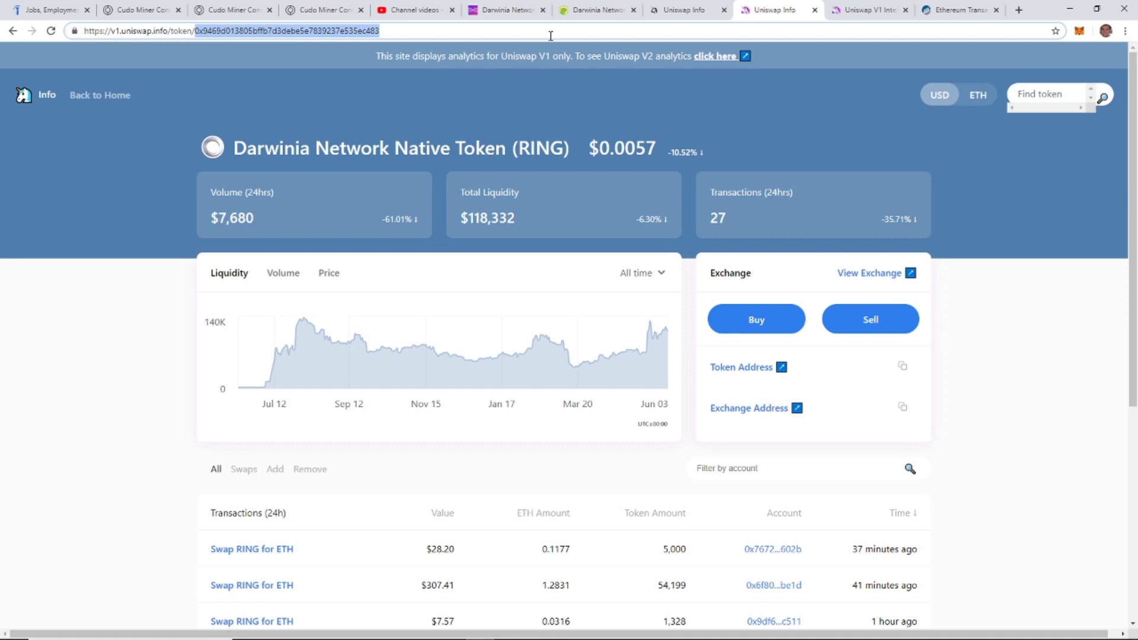
Step: Open the custom token form in MetaMask for adding a token to the account
{"action": "left_click", "coordinate": [1079, 31]}
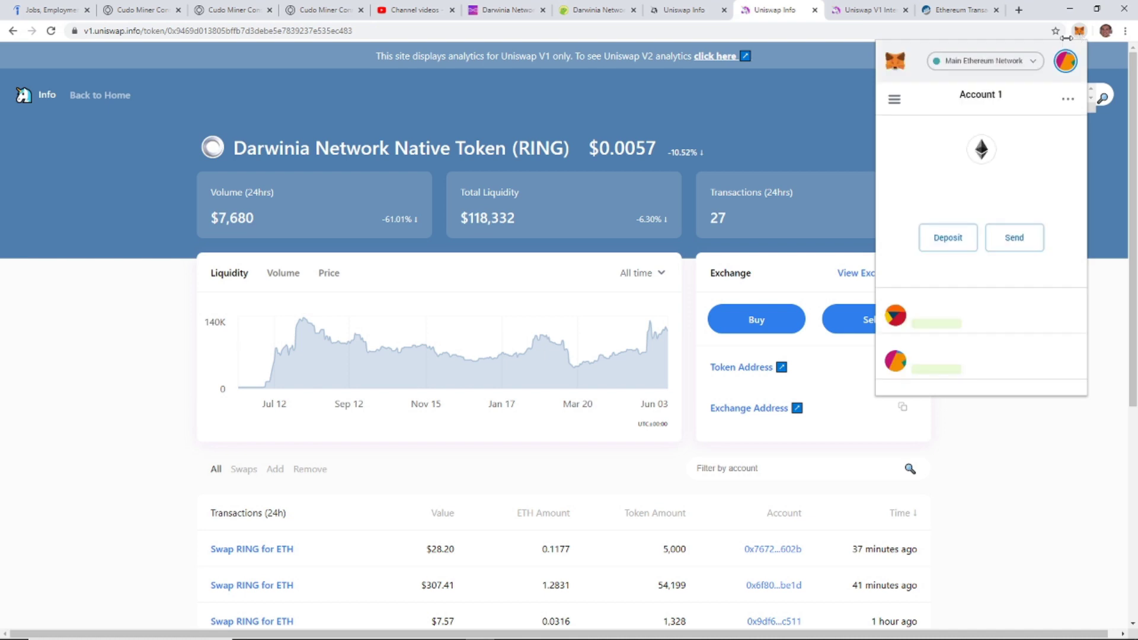
{"action": "left_click", "coordinate": [893, 102]}
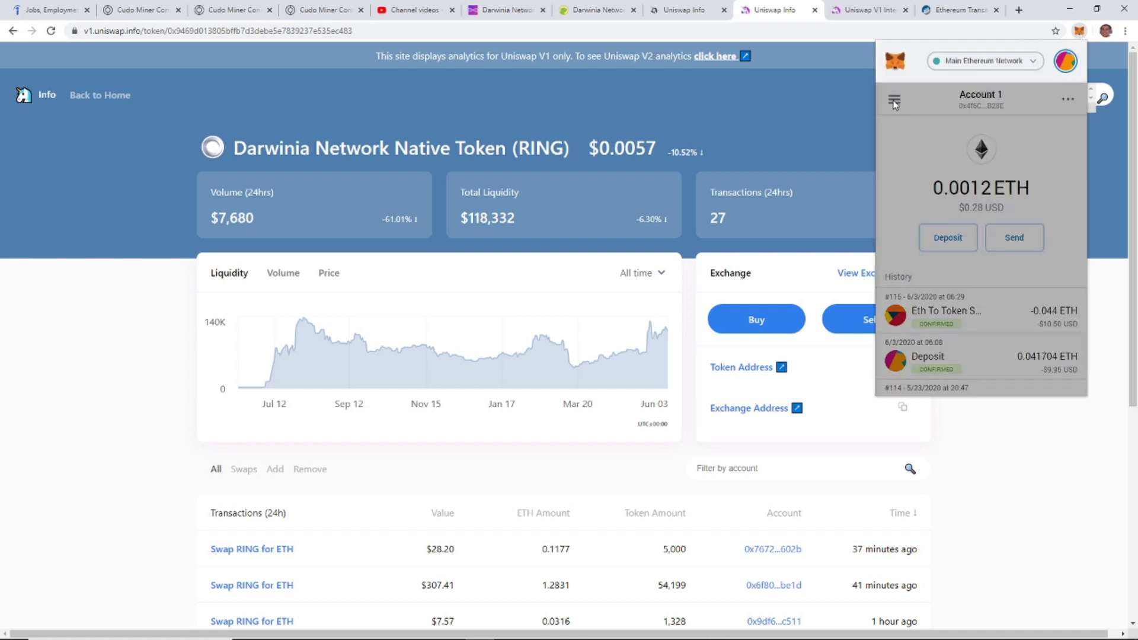
{"action": "left_click", "coordinate": [895, 103]}
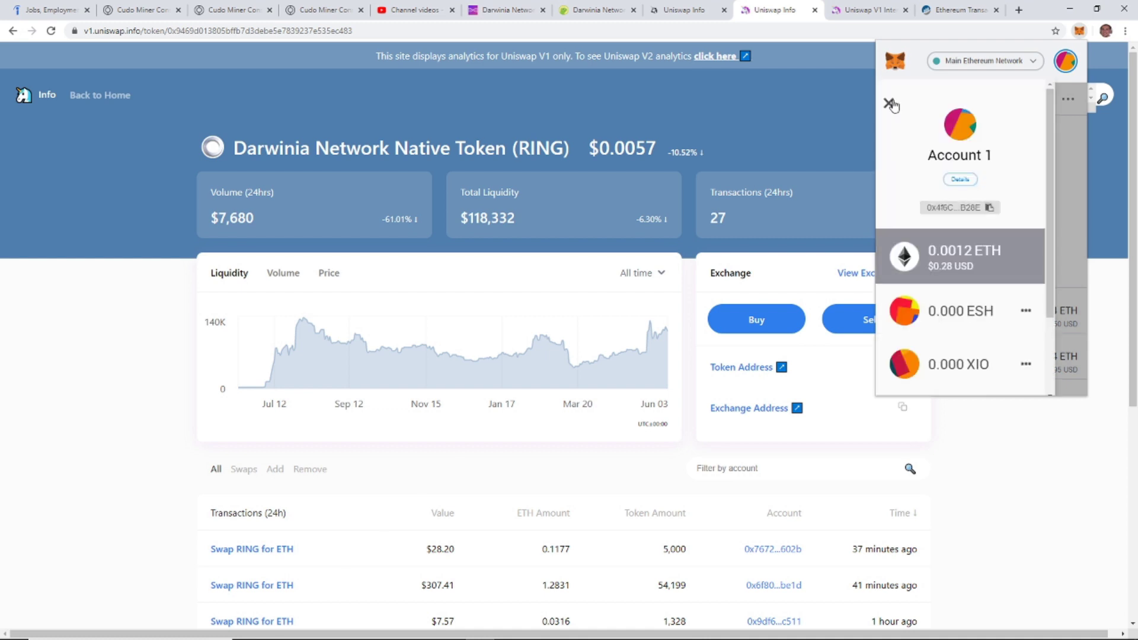
{"action": "scroll", "coordinate": [952, 197], "scroll_direction": "down", "scroll_amount": 3}
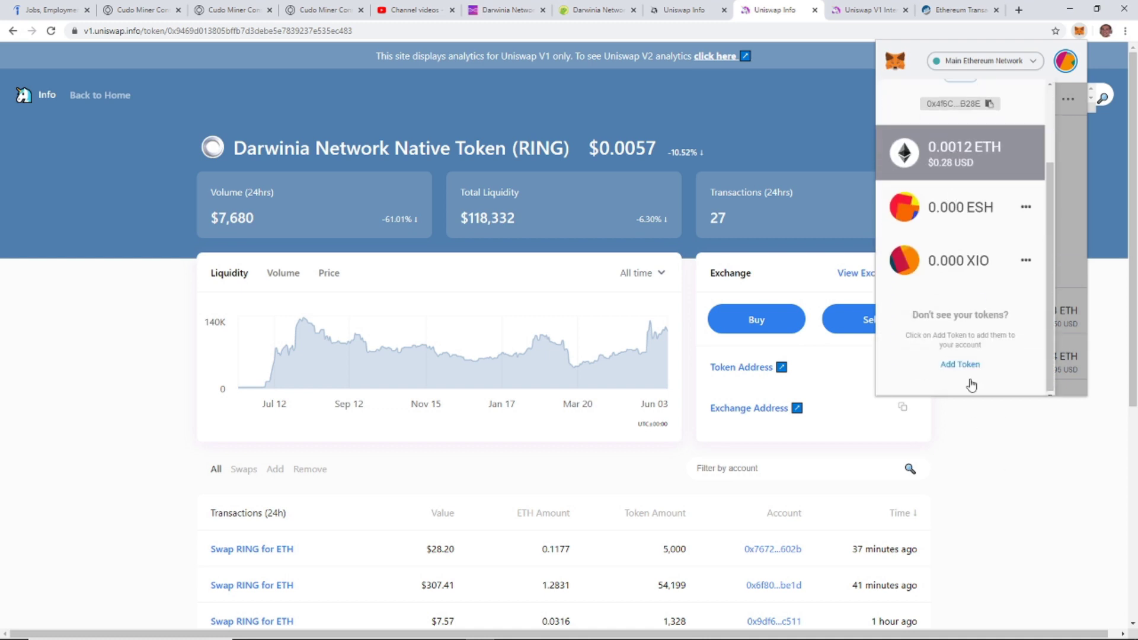
{"action": "left_click", "coordinate": [969, 366]}
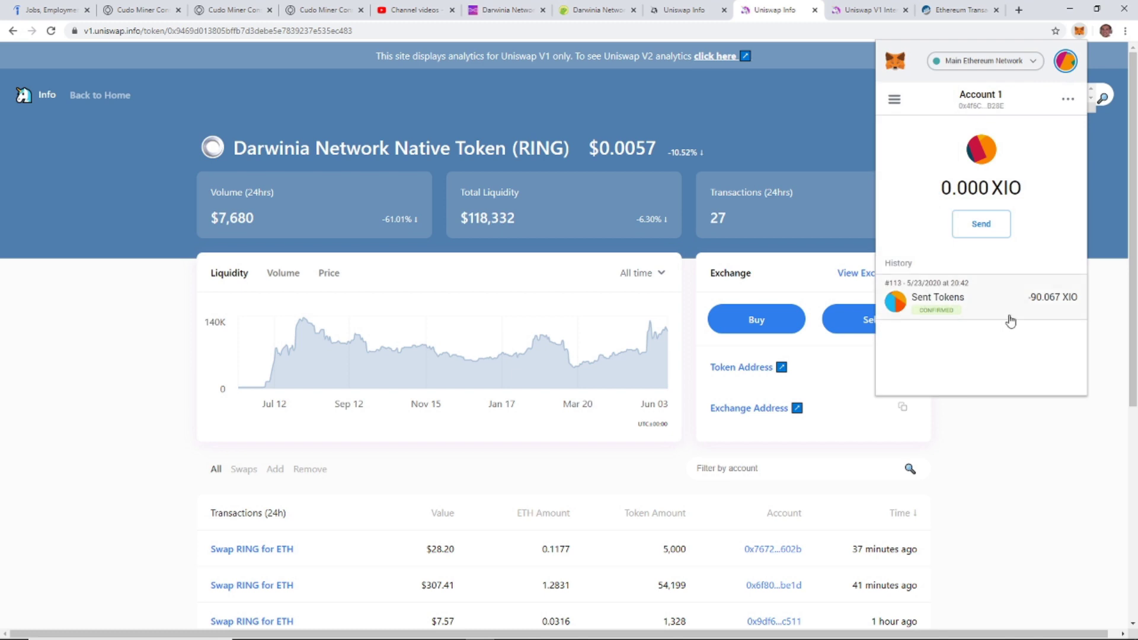
{"action": "left_click", "coordinate": [895, 100]}
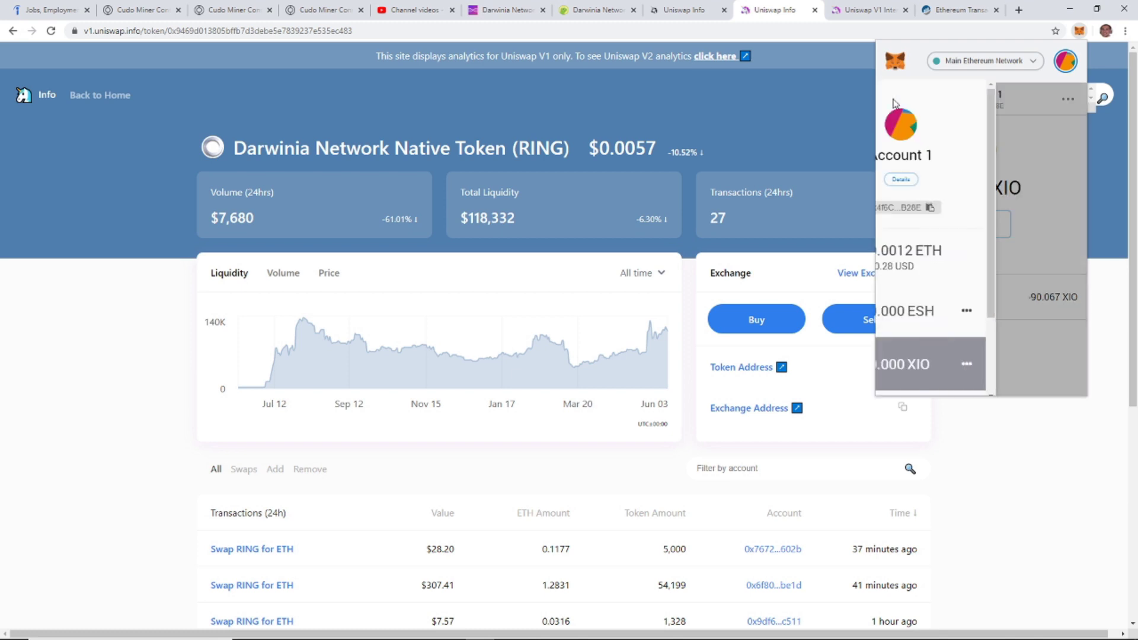
{"action": "scroll", "coordinate": [948, 267], "scroll_direction": "down", "scroll_amount": 2}
{"action": "left_click", "coordinate": [961, 366]}
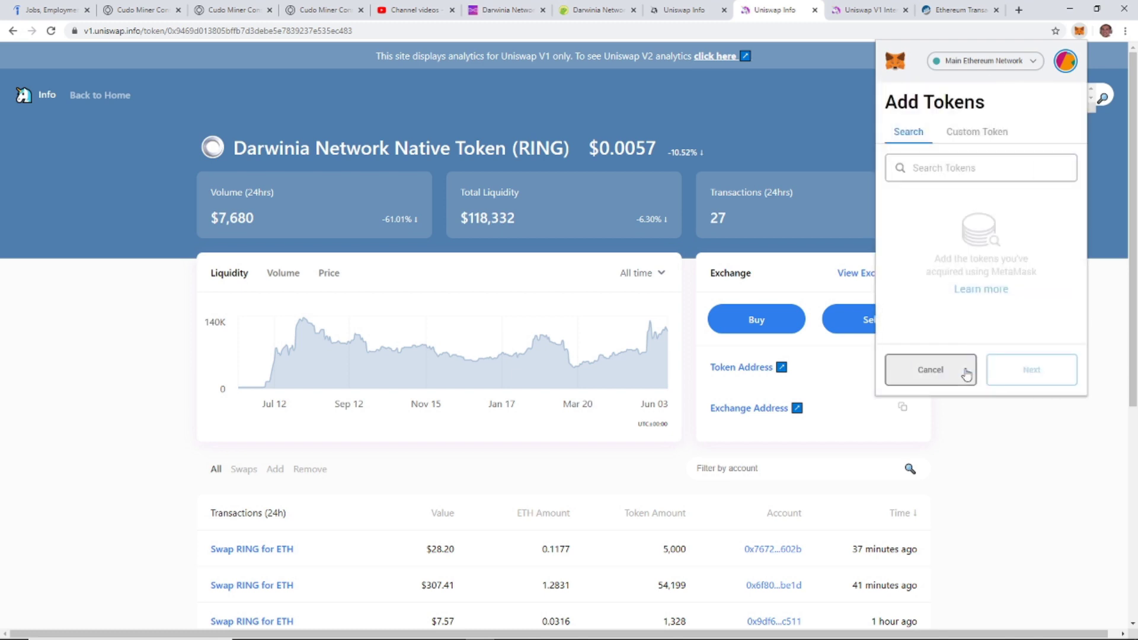
{"action": "left_click", "coordinate": [962, 140]}
Step: Paste the copied contract address into the custom token form and set the token symbol to RING
{"action": "left_click", "coordinate": [919, 181]}
{"action": "right_click", "coordinate": [918, 184]}
{"action": "left_click", "coordinate": [948, 273]}
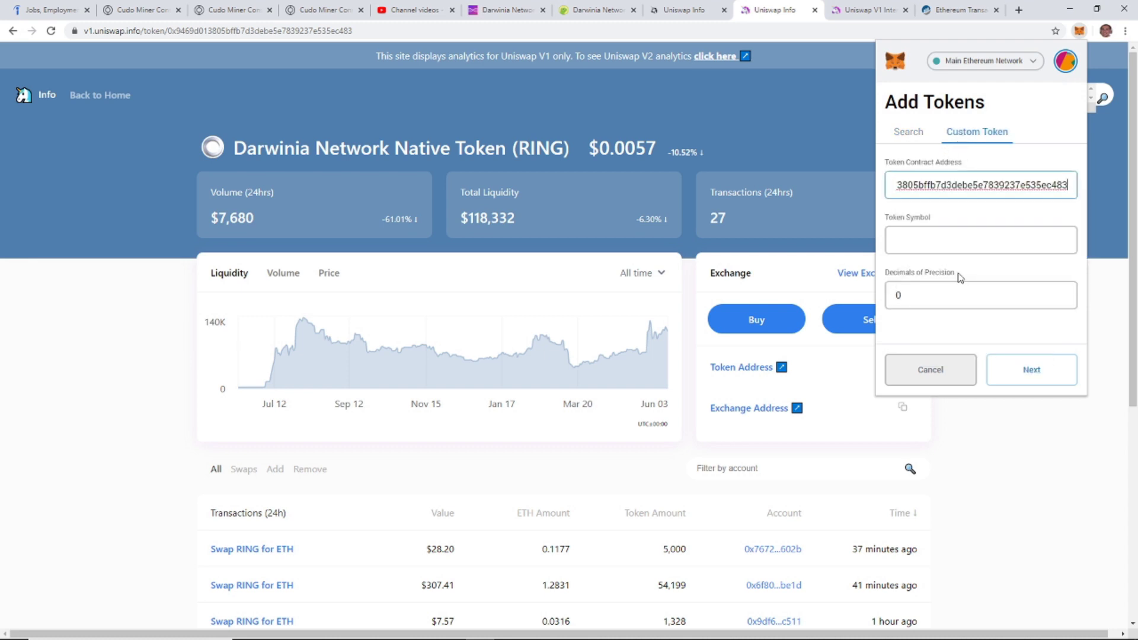
{"action": "left_click", "coordinate": [925, 241]}
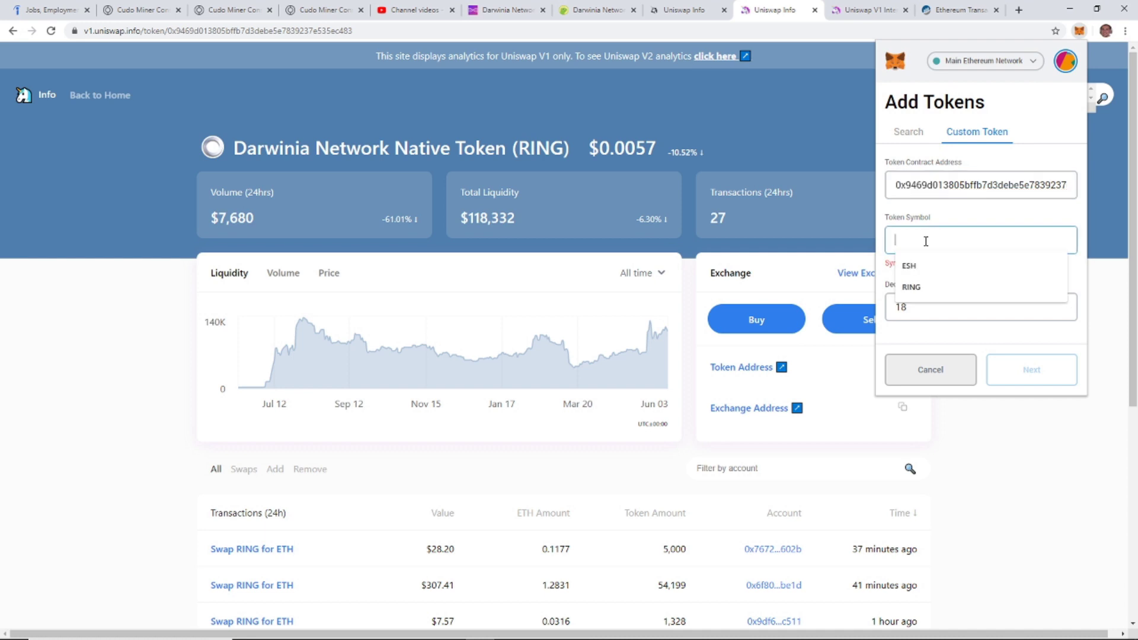
{"action": "left_click", "coordinate": [913, 287]}
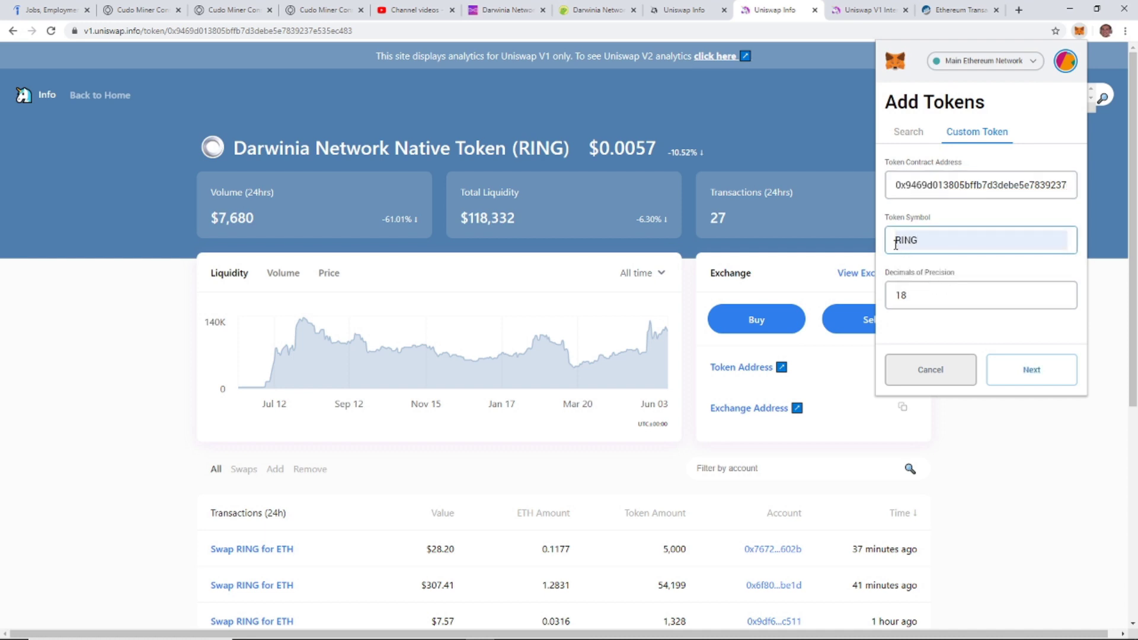
{"action": "double_click", "coordinate": [902, 296]}
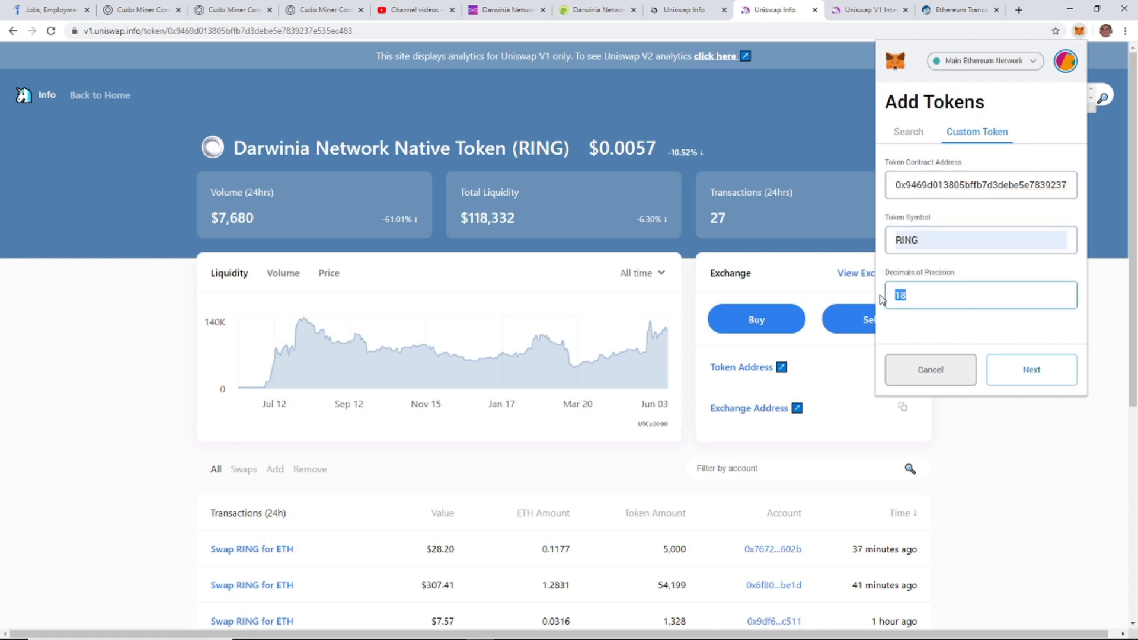
Step: Proceed to the token confirmation, check RING's balance, and add RING to the MetaMask account
{"action": "left_click", "coordinate": [1026, 372]}
{"action": "left_click_drag", "start_coordinate": [1049, 179], "coordinate": [1013, 185]}
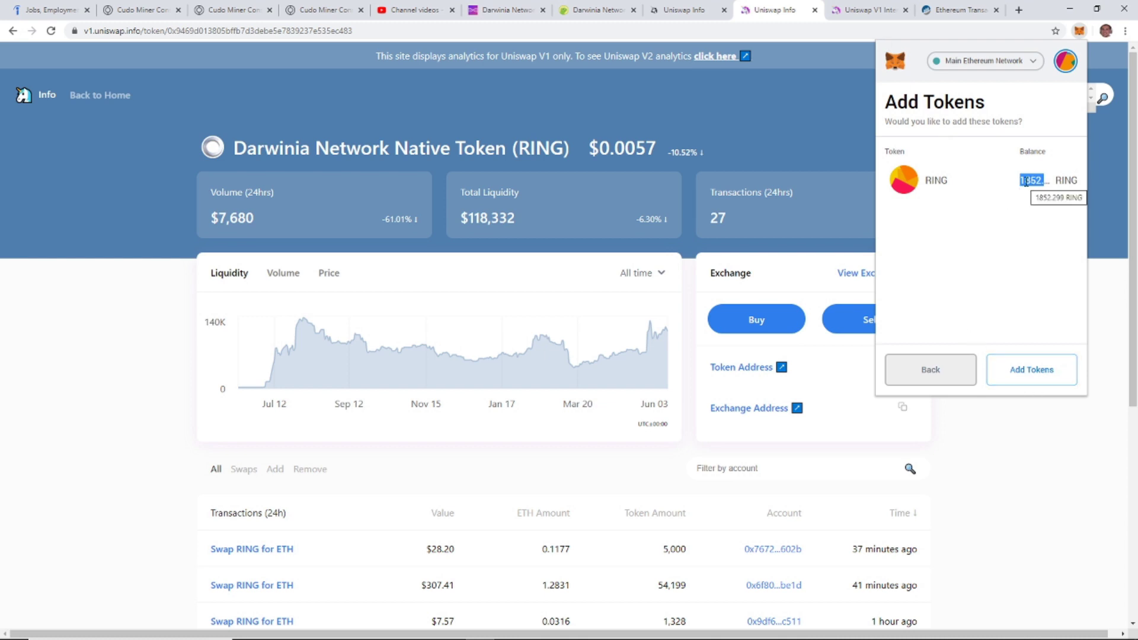
{"action": "left_click", "coordinate": [1031, 370]}
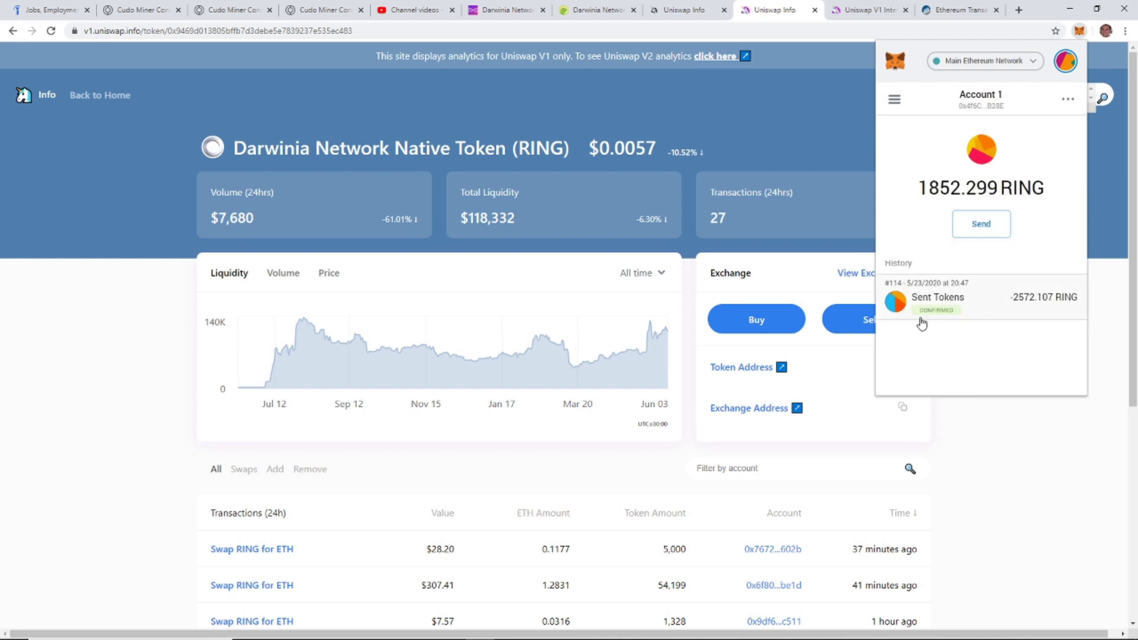
Step: Look through the account's token list in MetaMask, checking the RING and ETH entries
{"action": "left_click", "coordinate": [894, 105]}
{"action": "scroll", "coordinate": [948, 249], "scroll_direction": "down", "scroll_amount": 3}
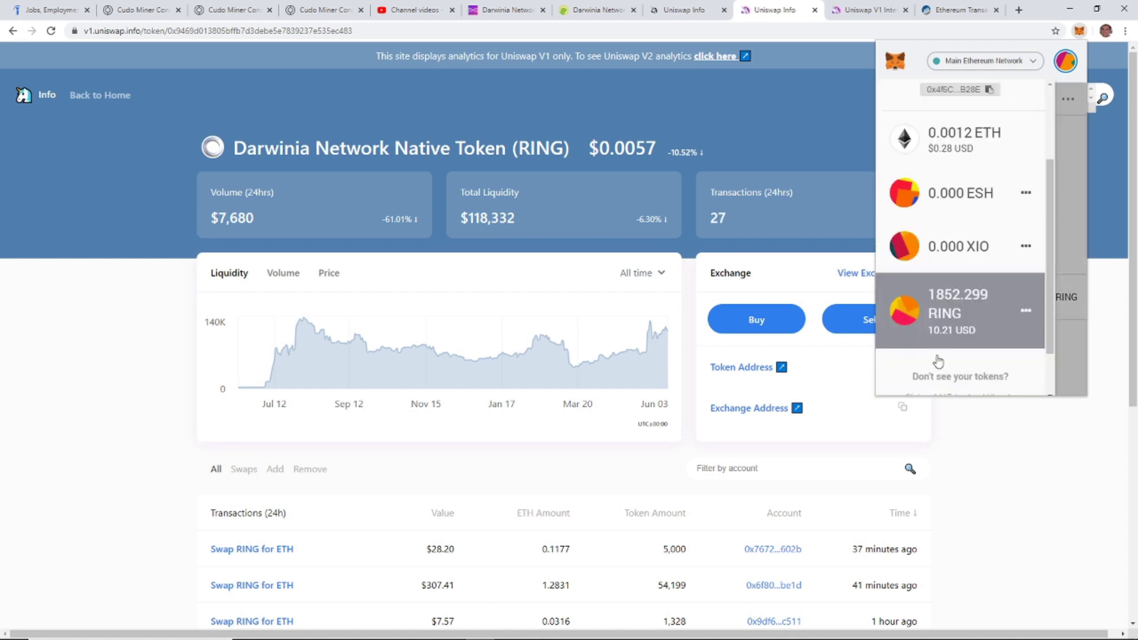
{"action": "scroll", "coordinate": [961, 249], "scroll_direction": "up", "scroll_amount": 3}
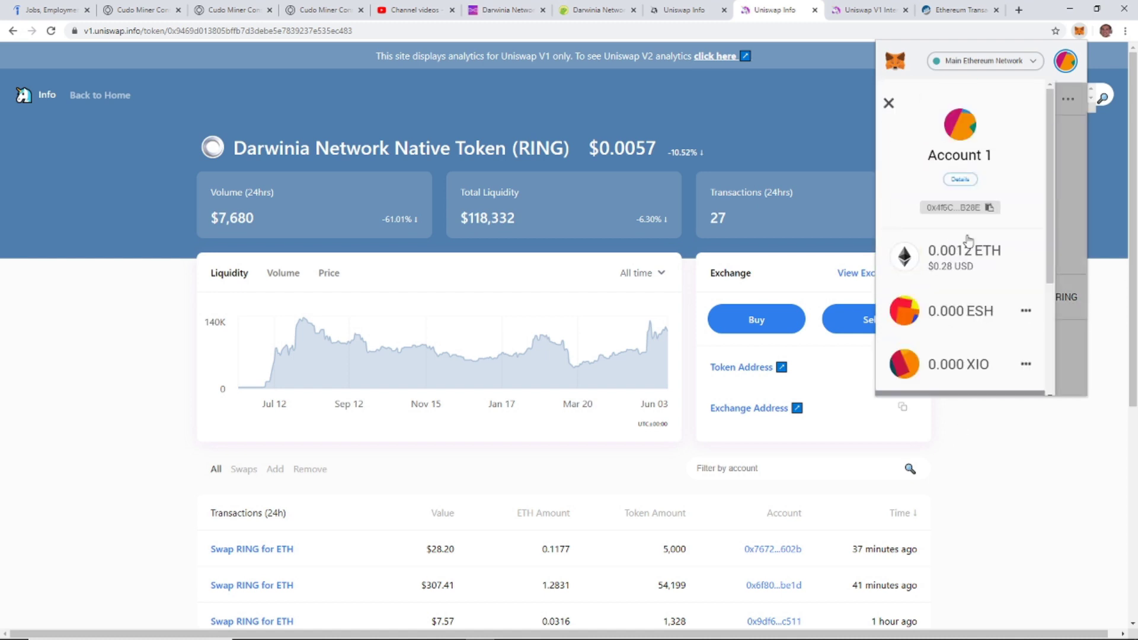
{"action": "scroll", "coordinate": [984, 264], "scroll_direction": "up", "scroll_amount": 2}
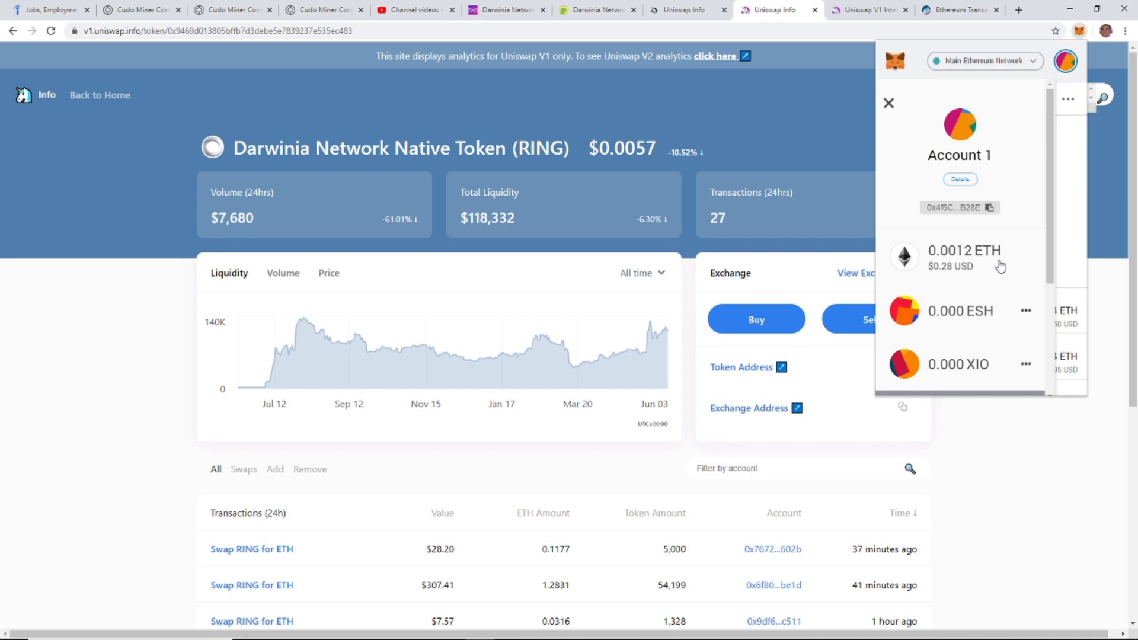
{"action": "left_click", "coordinate": [979, 240]}
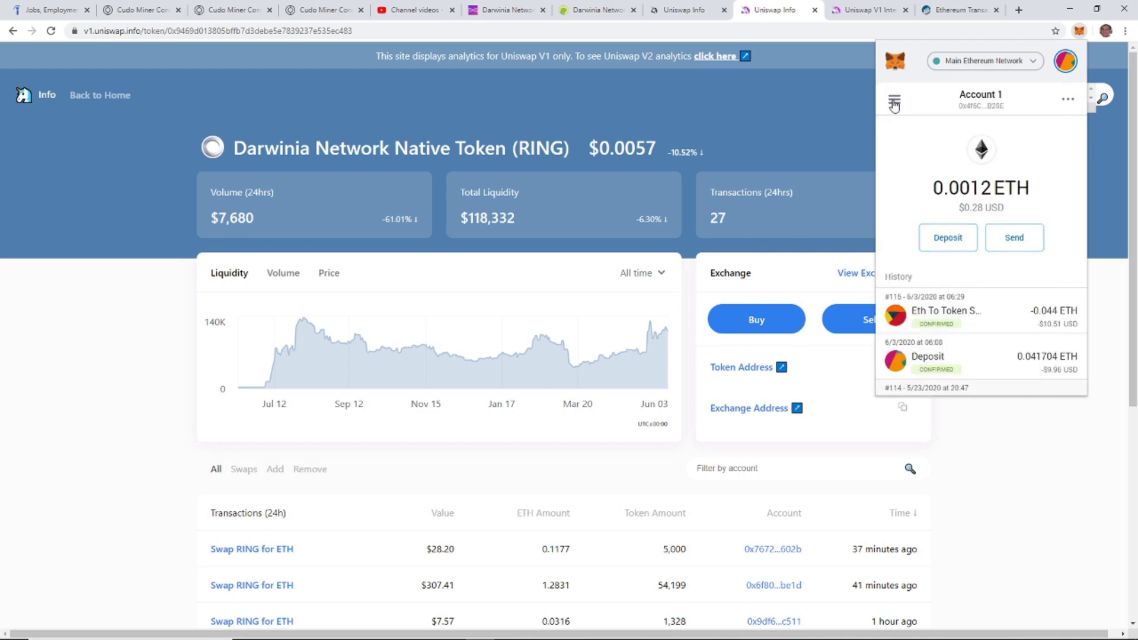
{"action": "scroll", "coordinate": [945, 284], "scroll_direction": "down", "scroll_amount": 3}
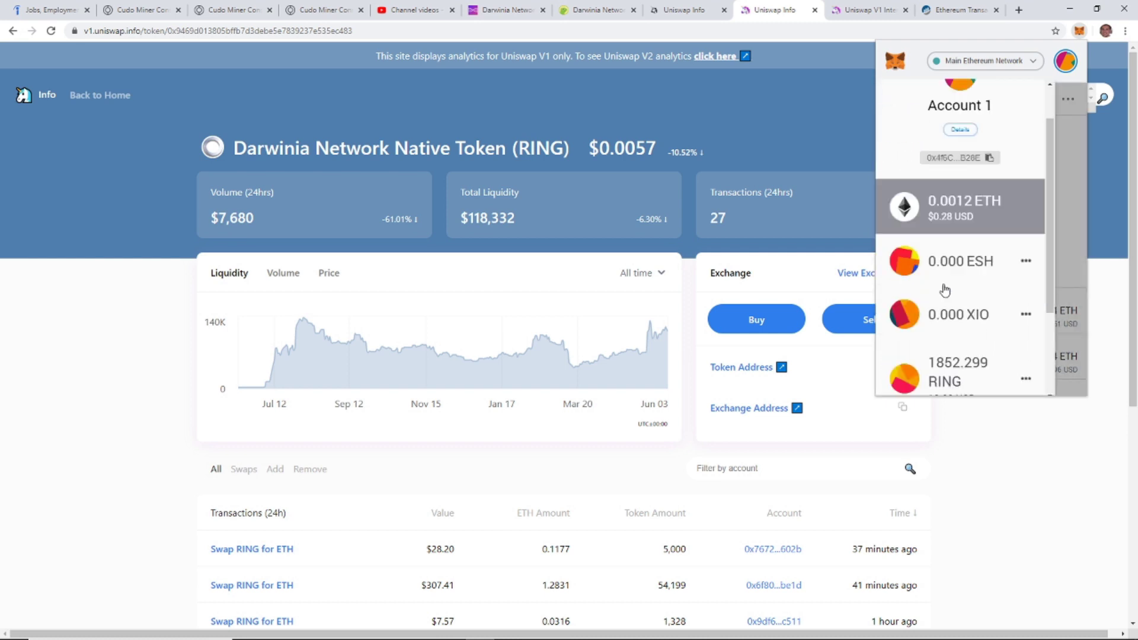
{"action": "left_click", "coordinate": [969, 252]}
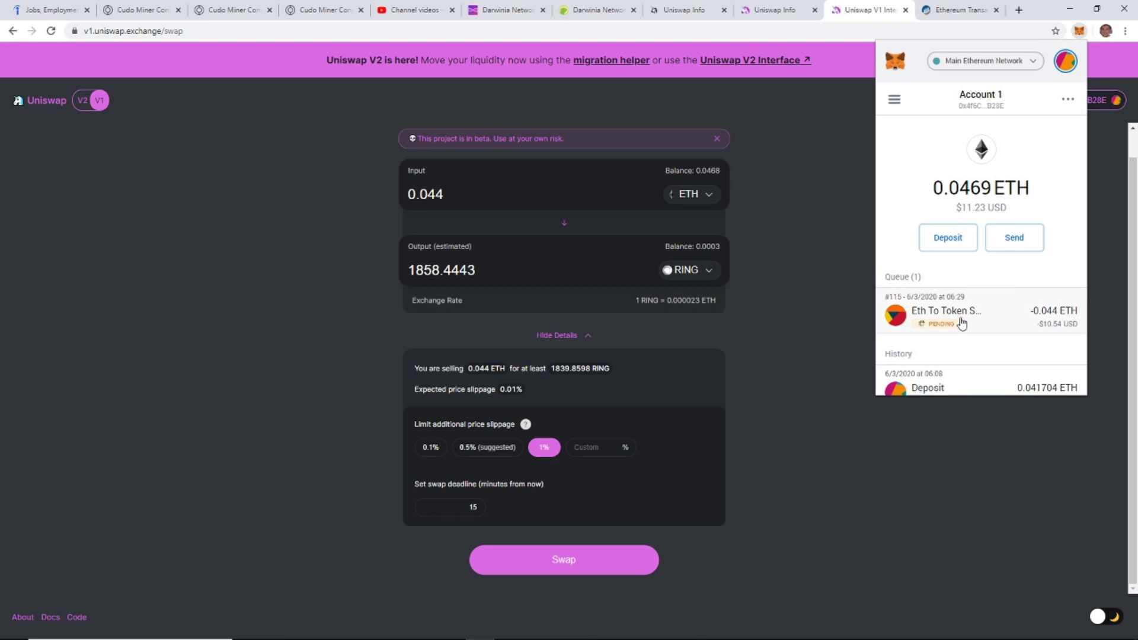
Step: Review the pending ETH-to-token swap's details and examine the Basic and Advanced gas options for speeding it up
{"action": "left_click", "coordinate": [960, 322]}
{"action": "scroll", "coordinate": [986, 318], "scroll_direction": "down", "scroll_amount": 3}
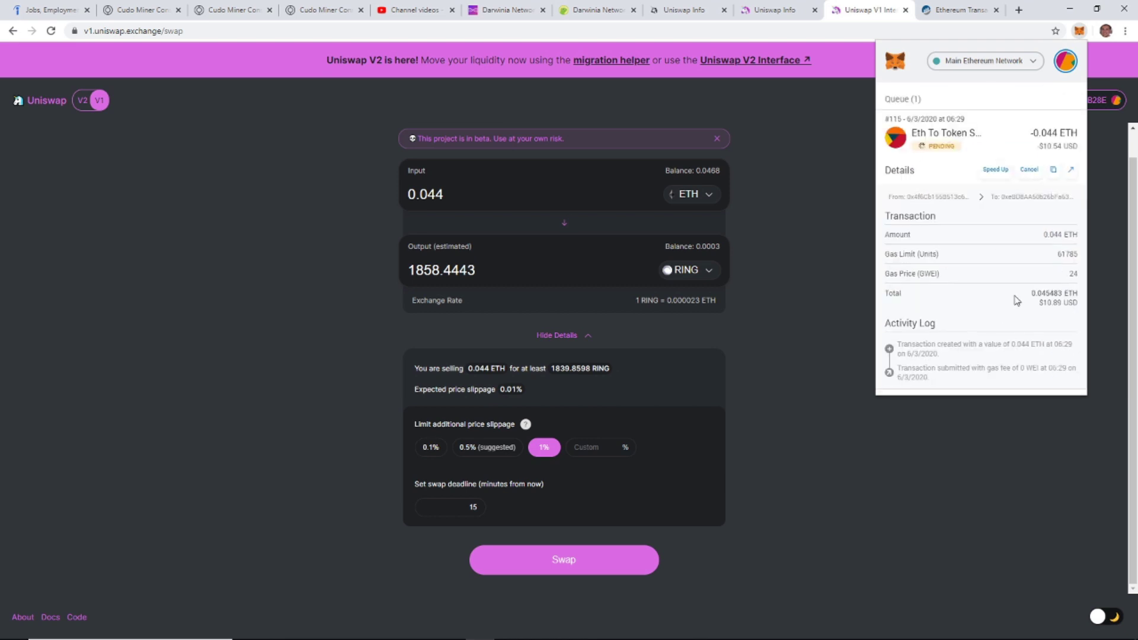
{"action": "left_click", "coordinate": [996, 170]}
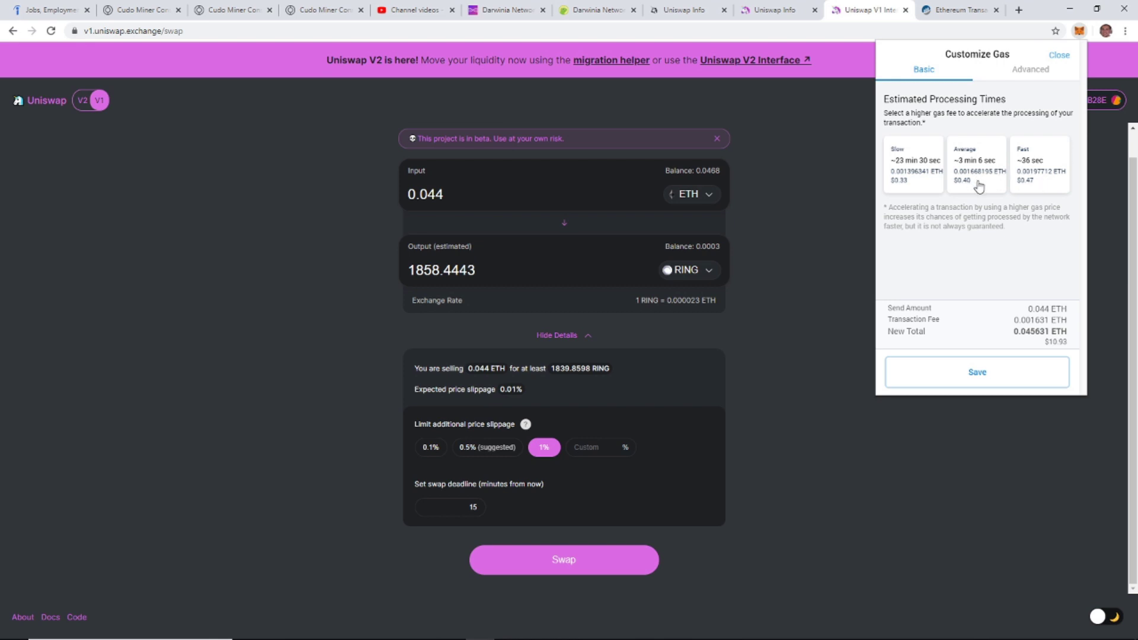
{"action": "left_click", "coordinate": [1037, 75]}
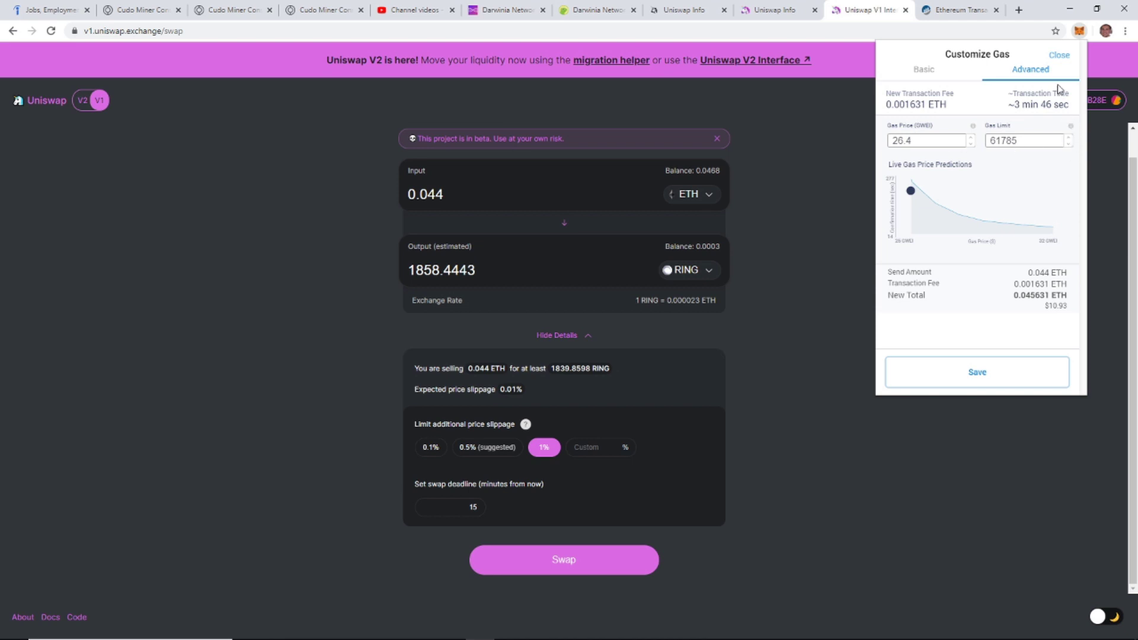
{"action": "left_click", "coordinate": [1065, 57]}
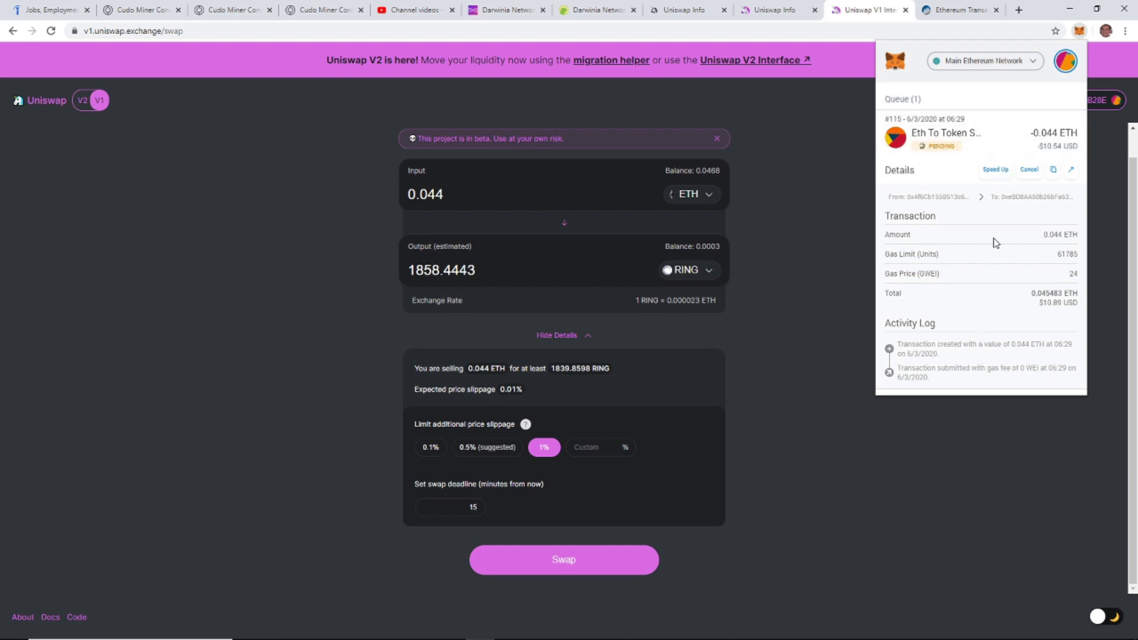
Step: Try to speed up the pending swap with the Fast gas option
{"action": "left_click", "coordinate": [998, 170]}
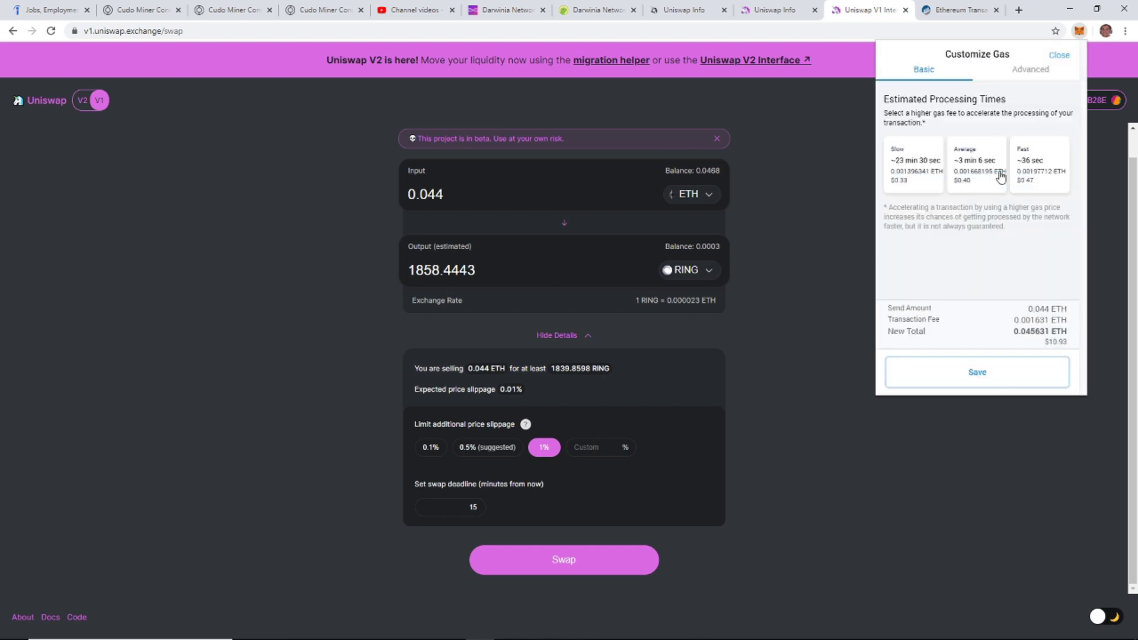
{"action": "left_click", "coordinate": [1038, 180]}
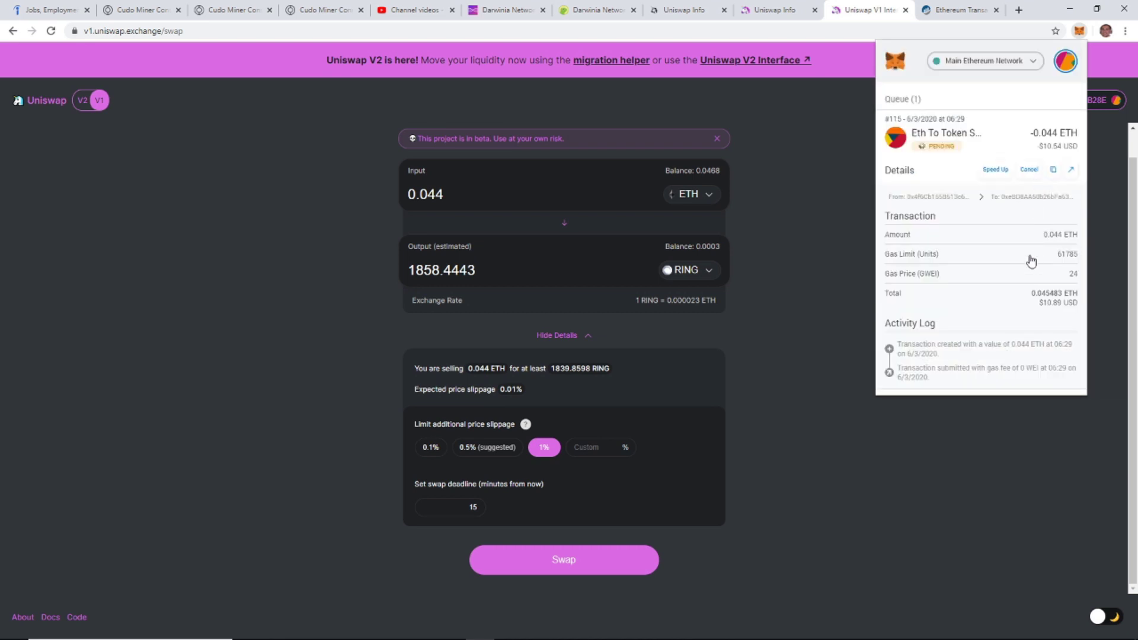
{"action": "scroll", "coordinate": [1032, 261], "scroll_direction": "down", "scroll_amount": 2}
{"action": "scroll", "coordinate": [1032, 264], "scroll_direction": "up", "scroll_amount": 1}
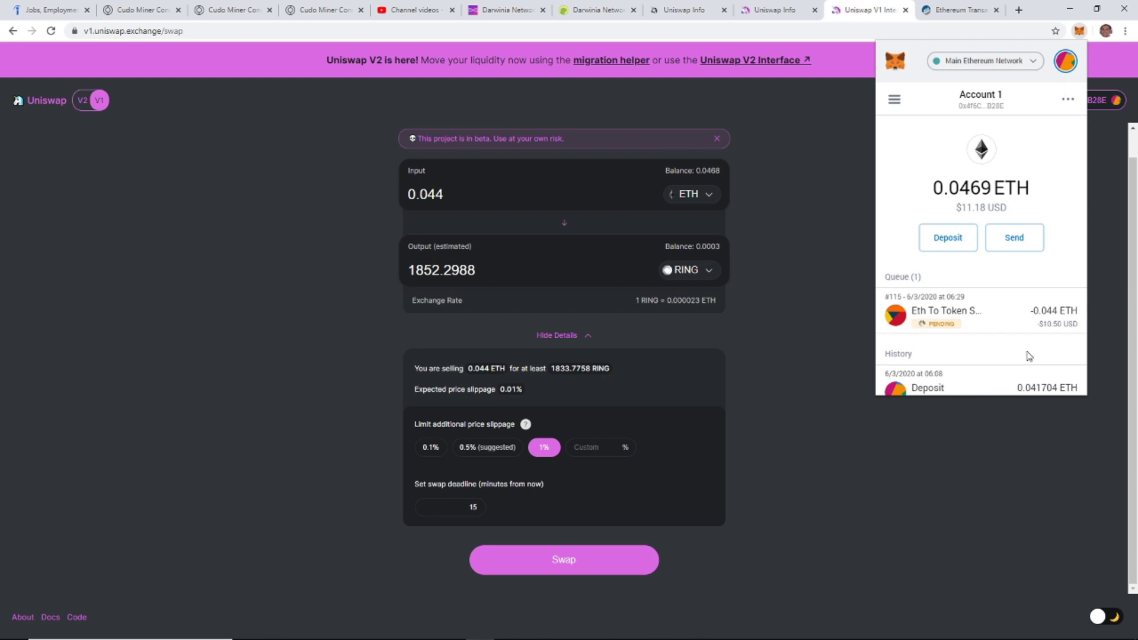
Step: Speed up the pending ETH-to-token swap by raising its gas price to 30.4 GWEI and saving the new fee
{"action": "left_click", "coordinate": [1009, 314]}
{"action": "scroll", "coordinate": [1006, 338], "scroll_direction": "down", "scroll_amount": 2}
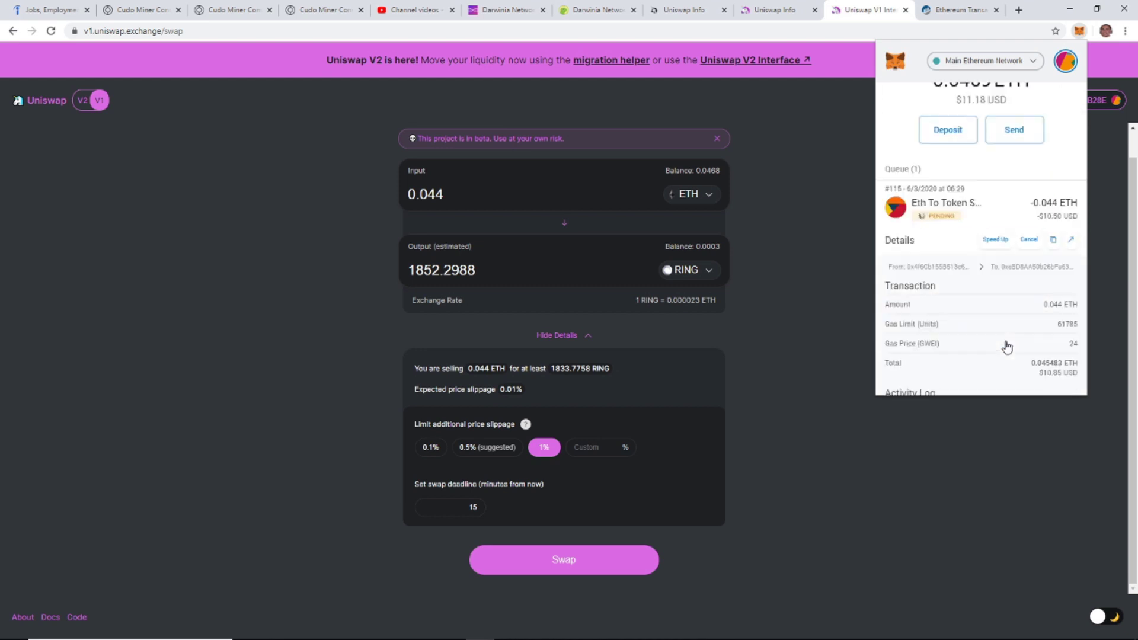
{"action": "left_click", "coordinate": [990, 236]}
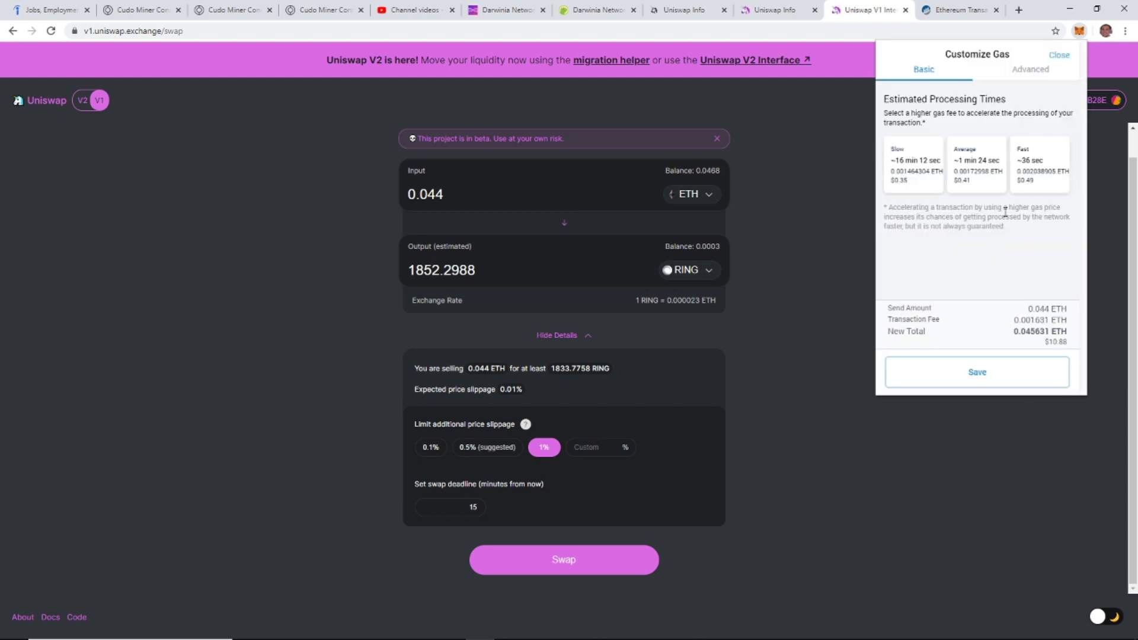
{"action": "left_click", "coordinate": [1016, 72]}
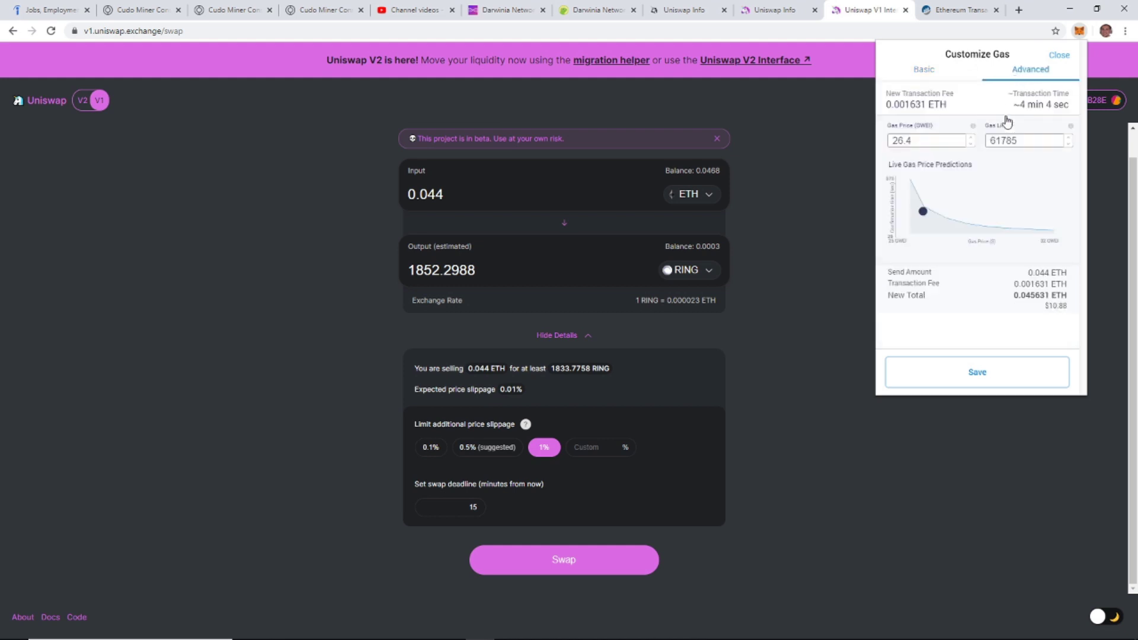
{"action": "left_click", "coordinate": [971, 138]}
{"action": "left_click", "coordinate": [970, 138]}
{"action": "left_click", "coordinate": [970, 138]}
{"action": "mouse_move", "coordinate": [925, 222]}
{"action": "left_click", "coordinate": [983, 379]}
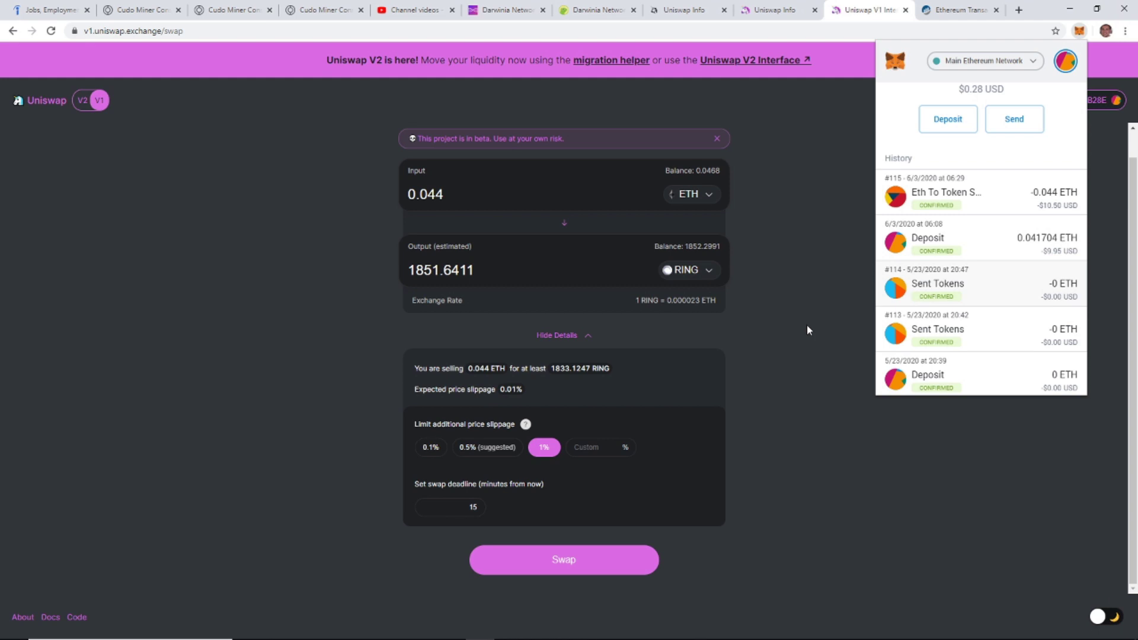
Step: Review the confirmed ETH-to-token swap's transaction details and the account's ETH balance in MetaMask
{"action": "left_click", "coordinate": [1003, 200]}
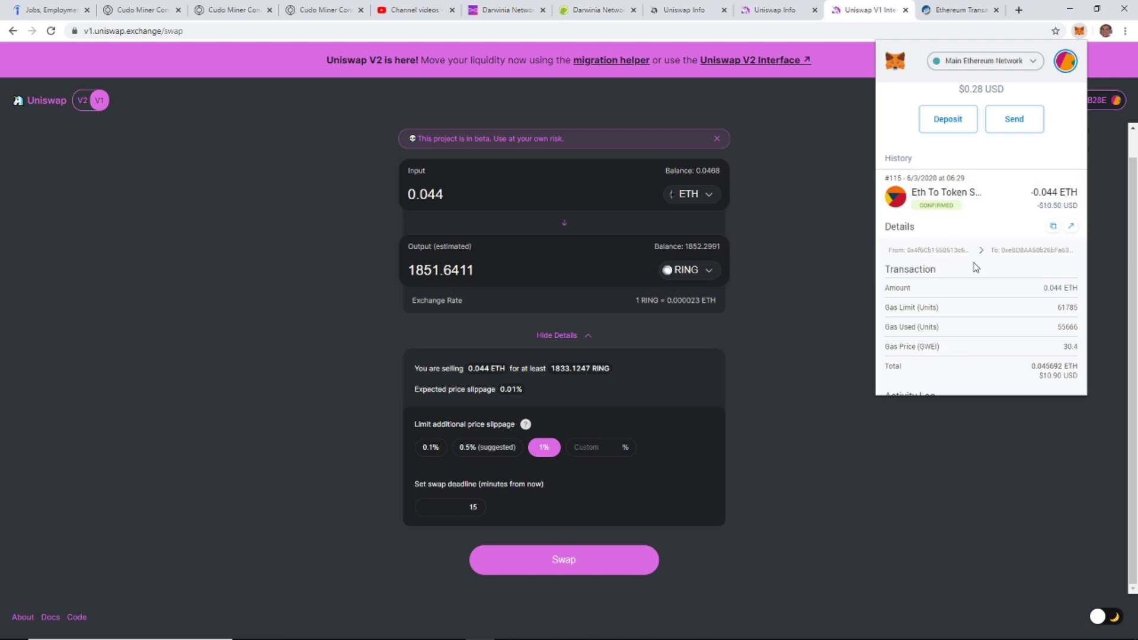
{"action": "scroll", "coordinate": [975, 309], "scroll_direction": "up", "scroll_amount": 2}
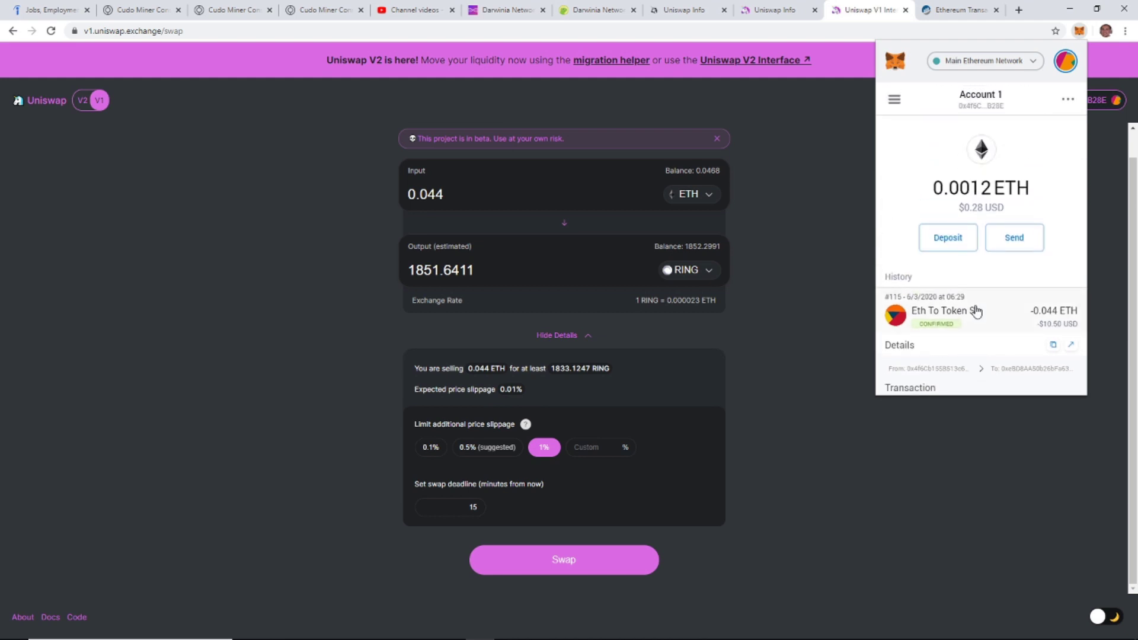